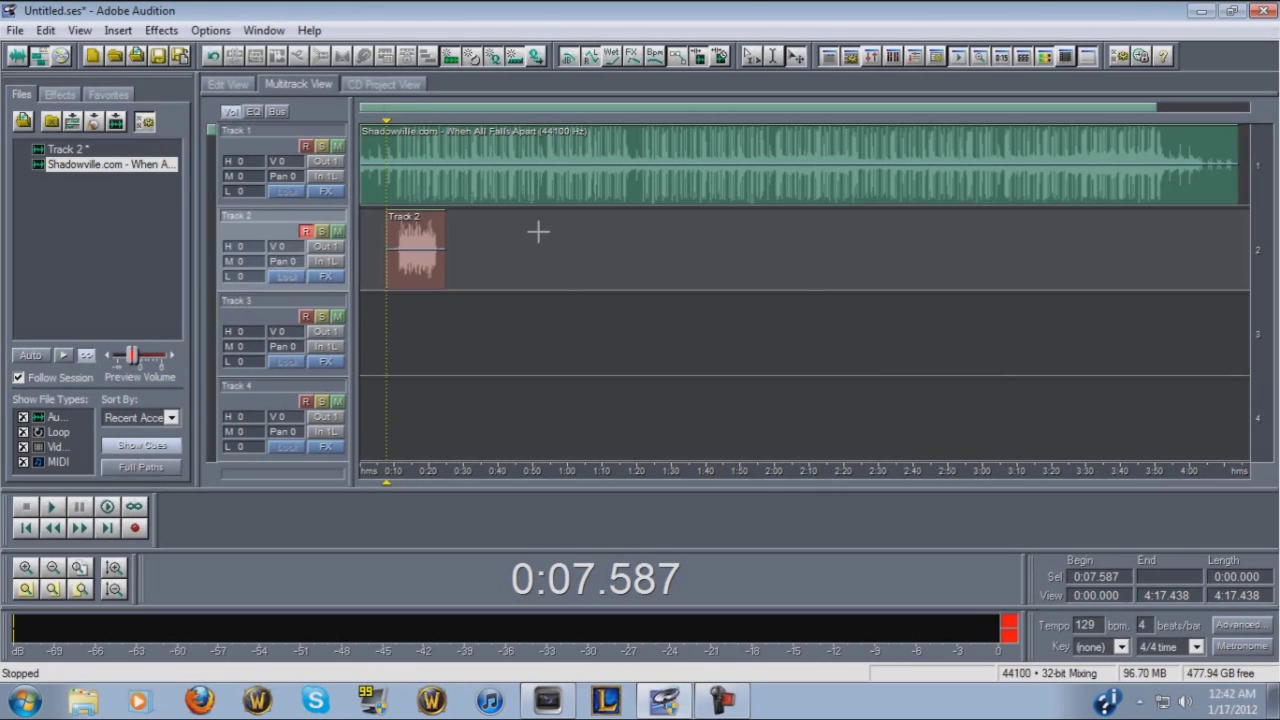
Step: Confirm the multitrack settings with 32-bit mixdowns, 32-bit mono track recording and 32-bit pre-mixing
{"action": "left_click", "coordinate": [210, 30]}
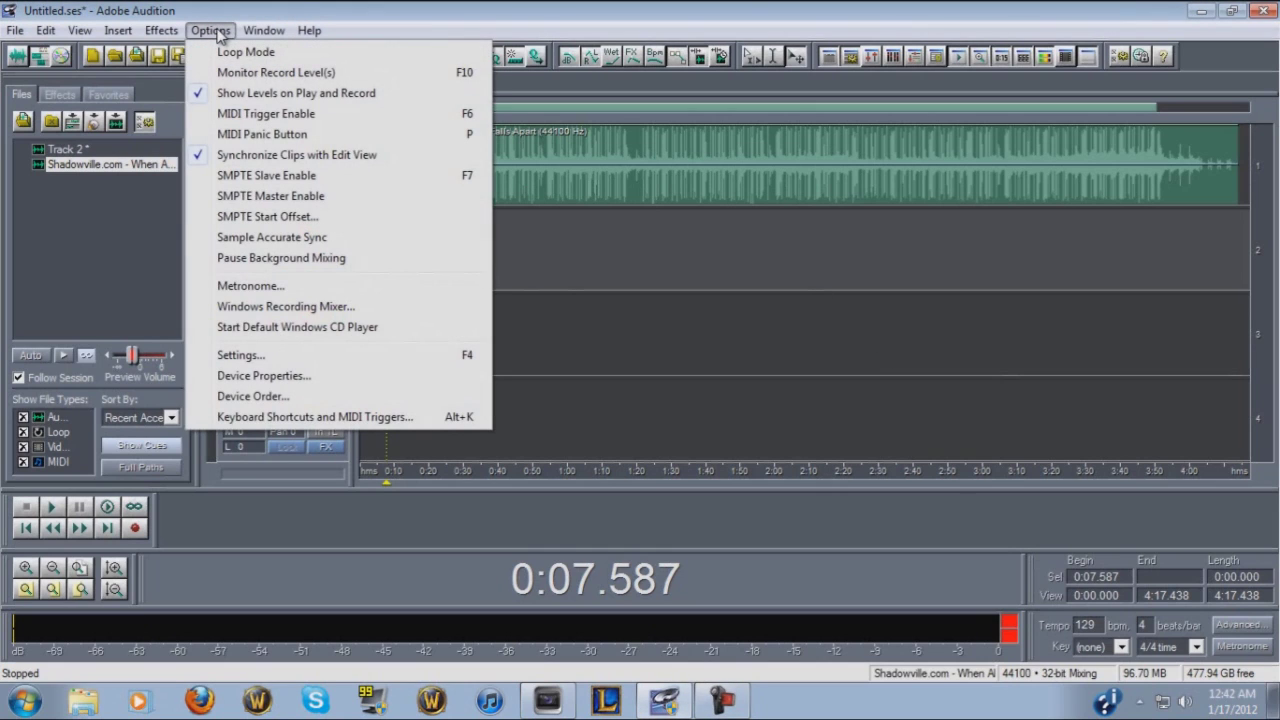
{"action": "left_click", "coordinate": [250, 356]}
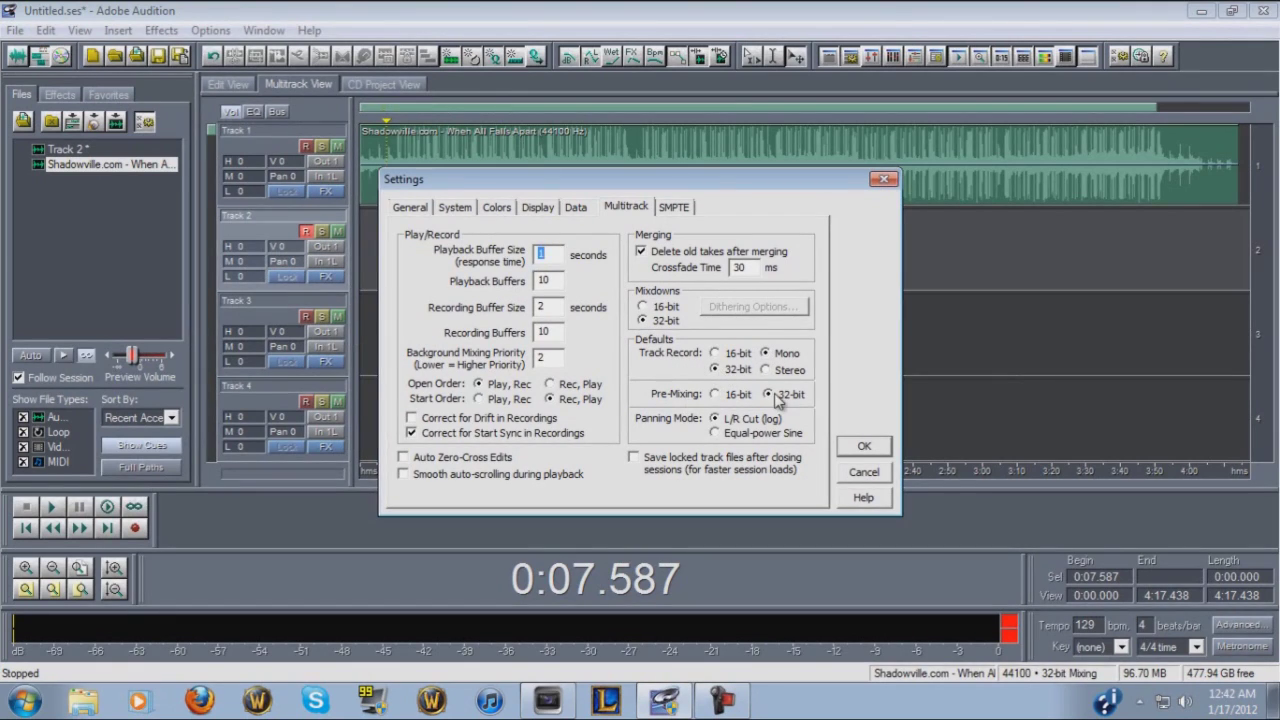
{"action": "left_click", "coordinate": [862, 447]}
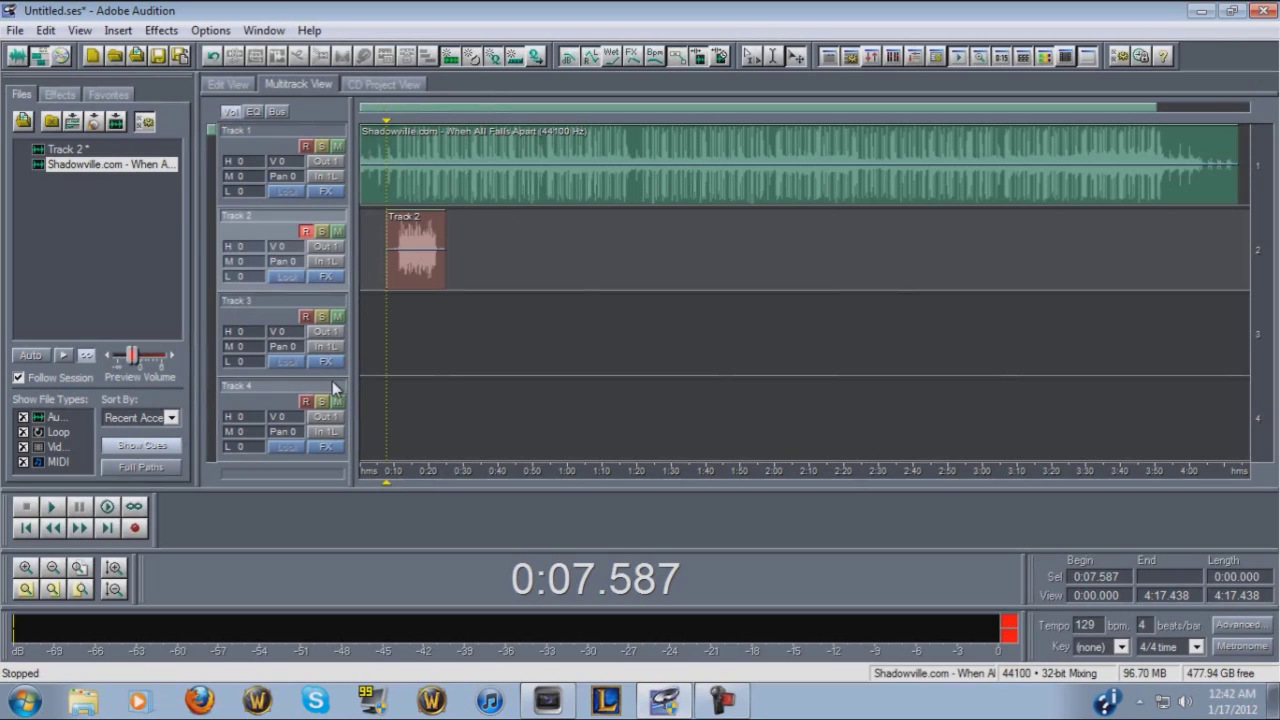
Step: Apply track 1's input device options, left channel at 32 bits from the Samson microphone, to all tracks
{"action": "left_click", "coordinate": [328, 186]}
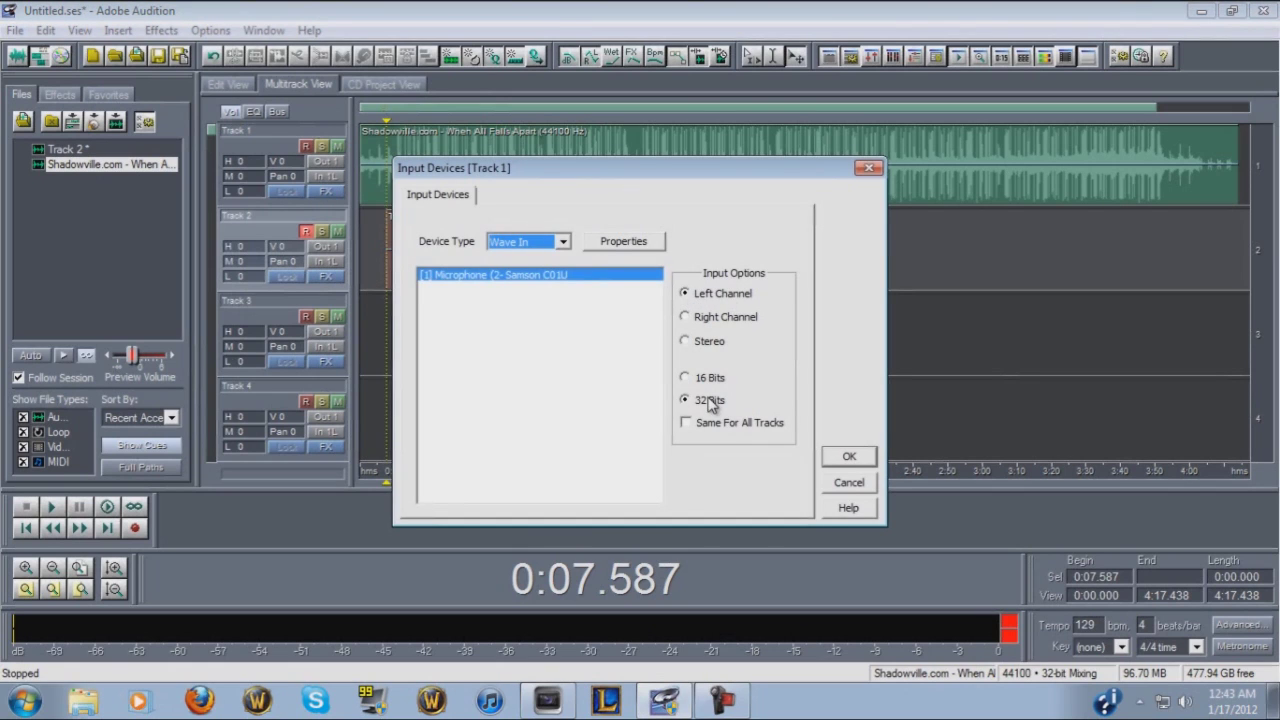
{"action": "left_click", "coordinate": [688, 423]}
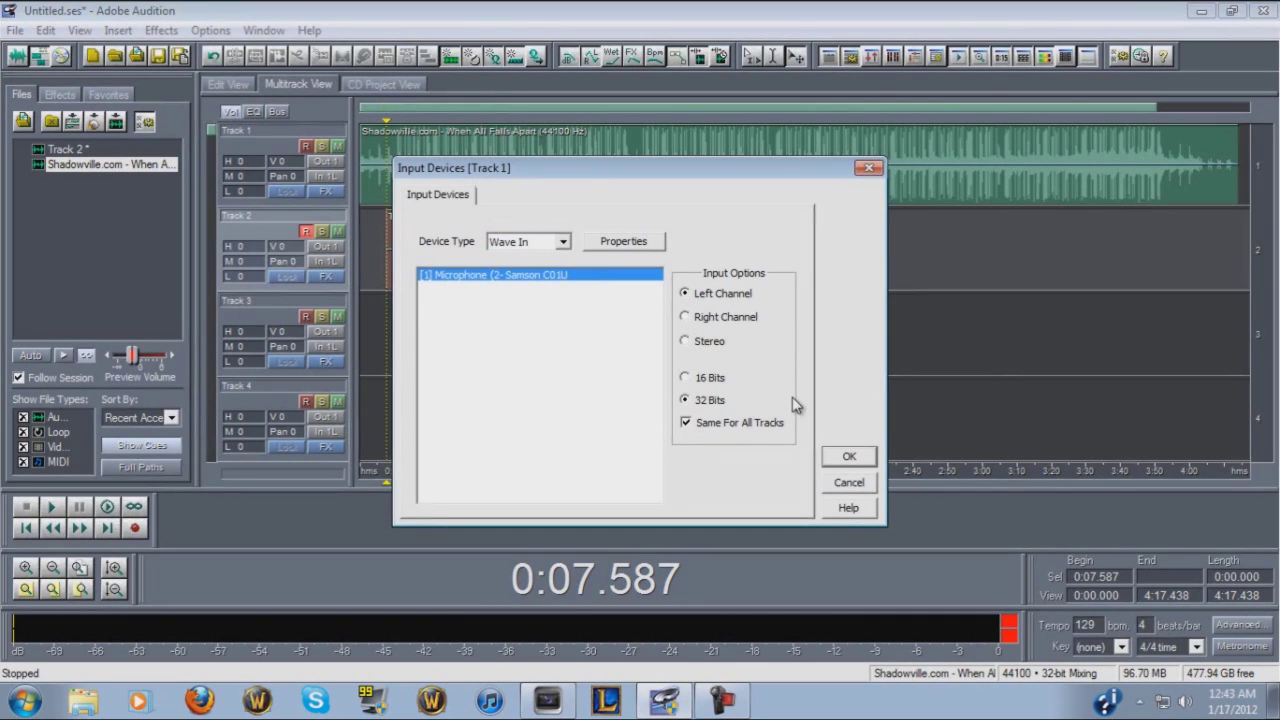
{"action": "left_click", "coordinate": [846, 455]}
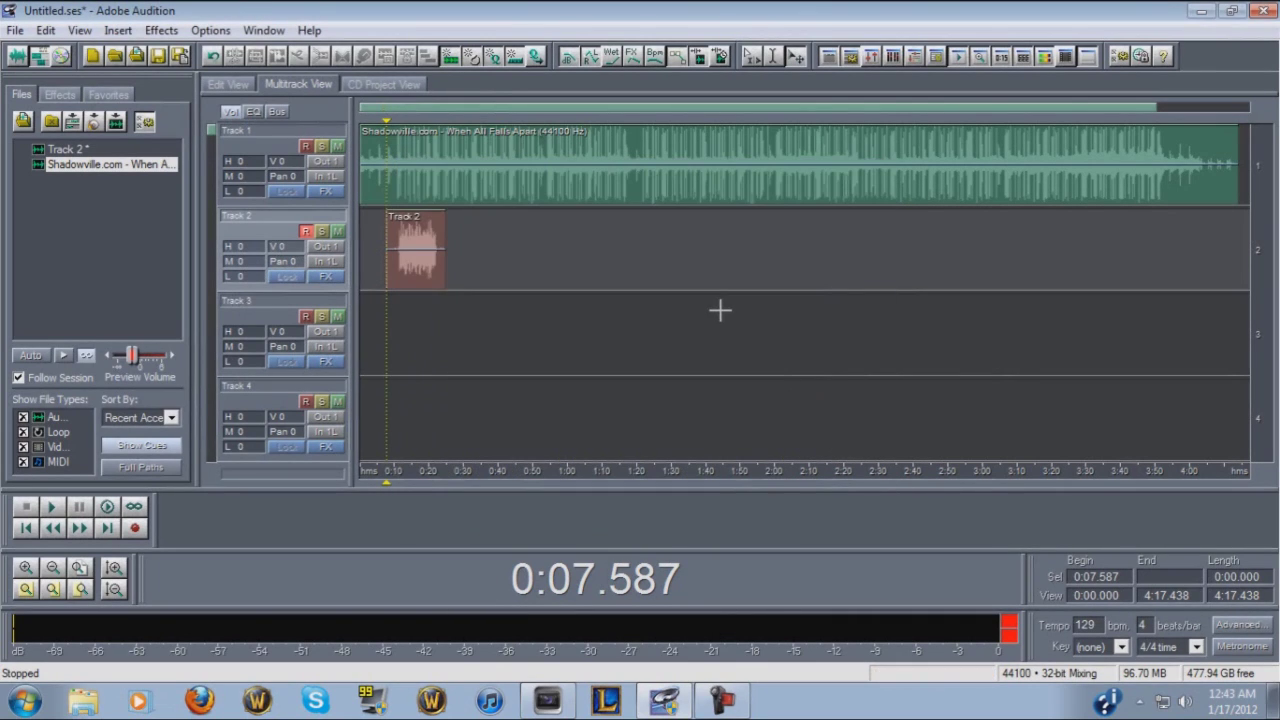
Step: Move the beat clip on track 1 to start at about 1:20 and place the playhead at about 0:34
{"action": "scroll", "coordinate": [456, 281], "scroll_direction": "down", "scroll_amount": 3}
{"action": "scroll", "coordinate": [456, 281], "scroll_direction": "up", "scroll_amount": 3}
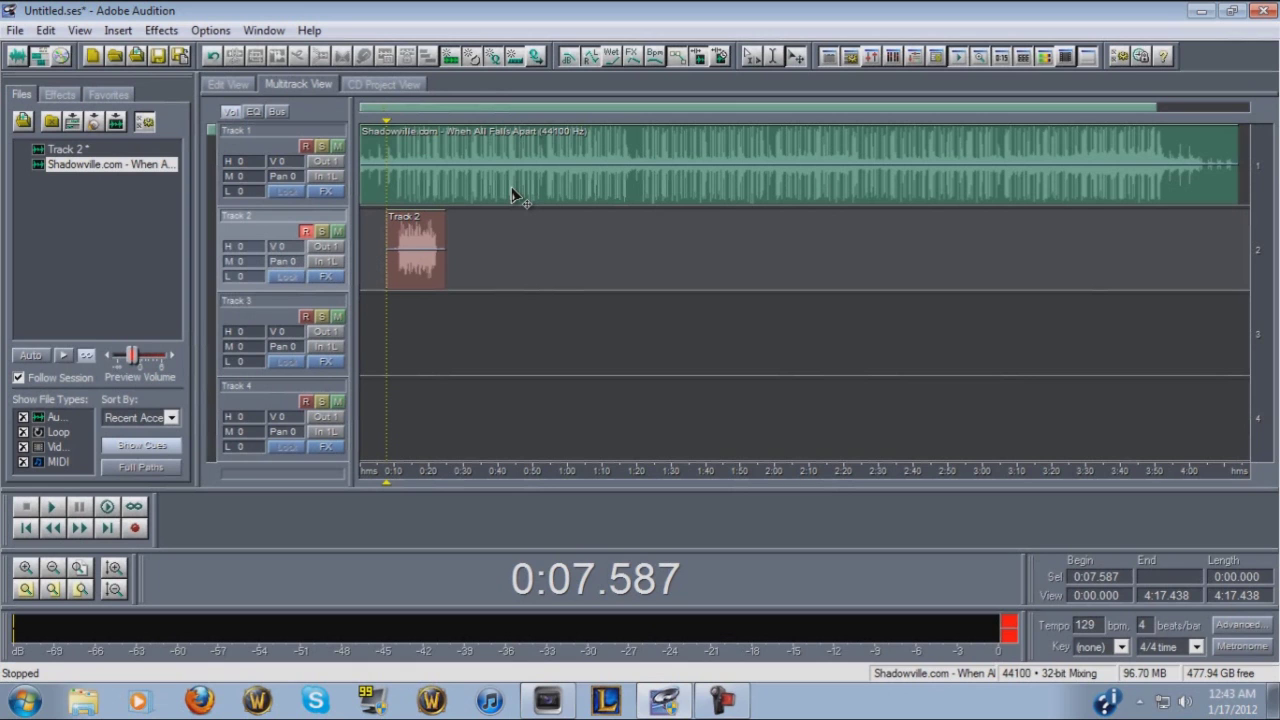
{"action": "left_click_drag", "start_coordinate": [480, 191], "coordinate": [762, 194]}
{"action": "left_click_drag", "start_coordinate": [390, 127], "coordinate": [483, 168]}
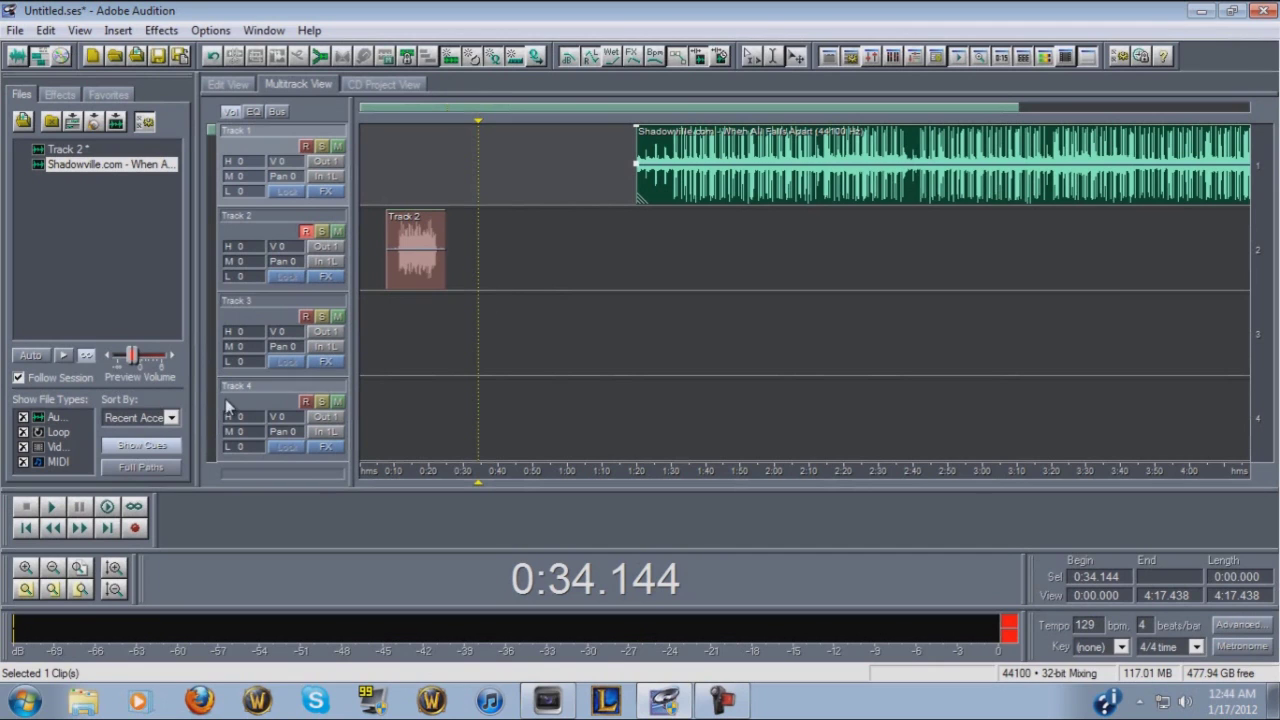
Step: Record about 4 seconds of background noise on track 2 and open the new clip in Edit View
{"action": "left_click", "coordinate": [136, 530]}
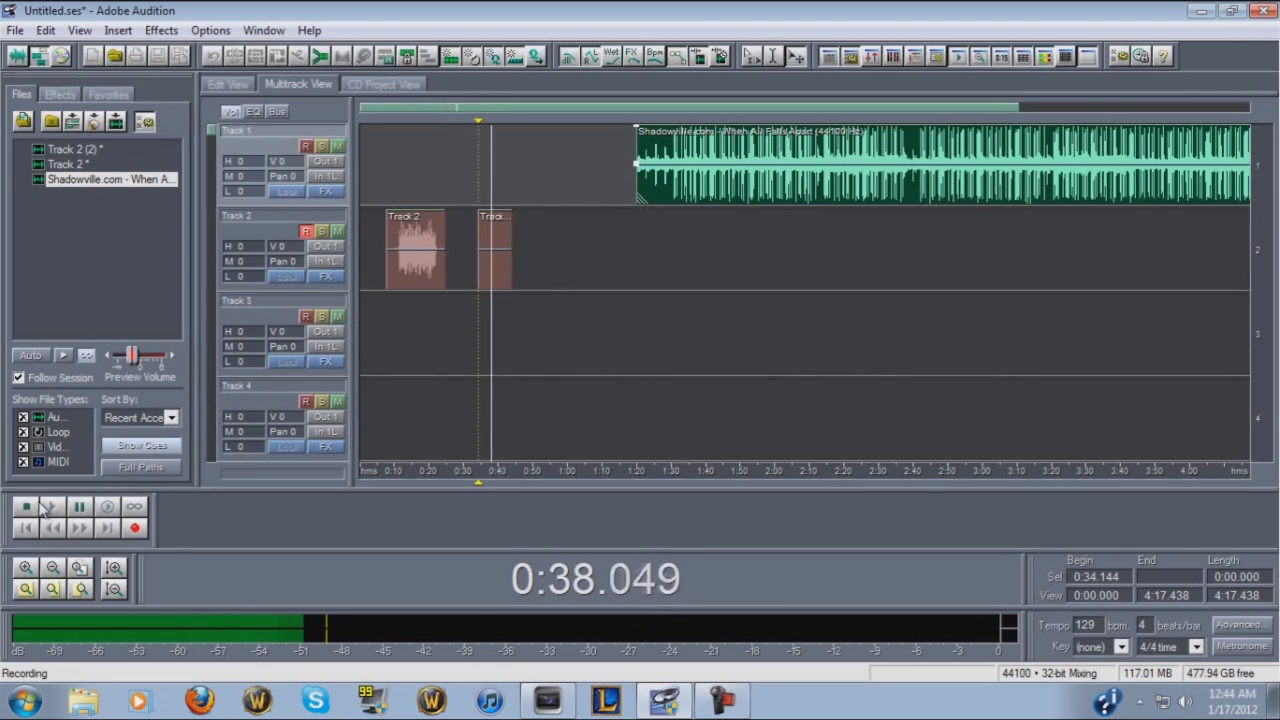
{"action": "key", "text": "space"}
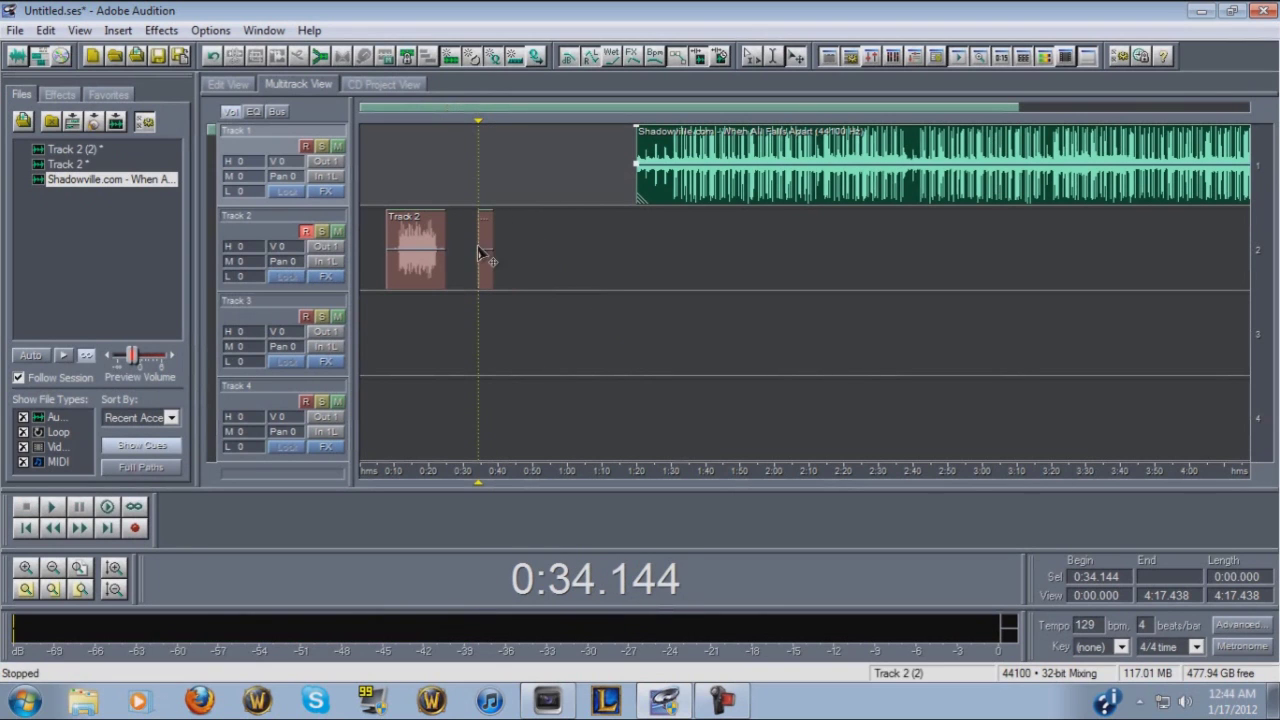
{"action": "double_click", "coordinate": [486, 278]}
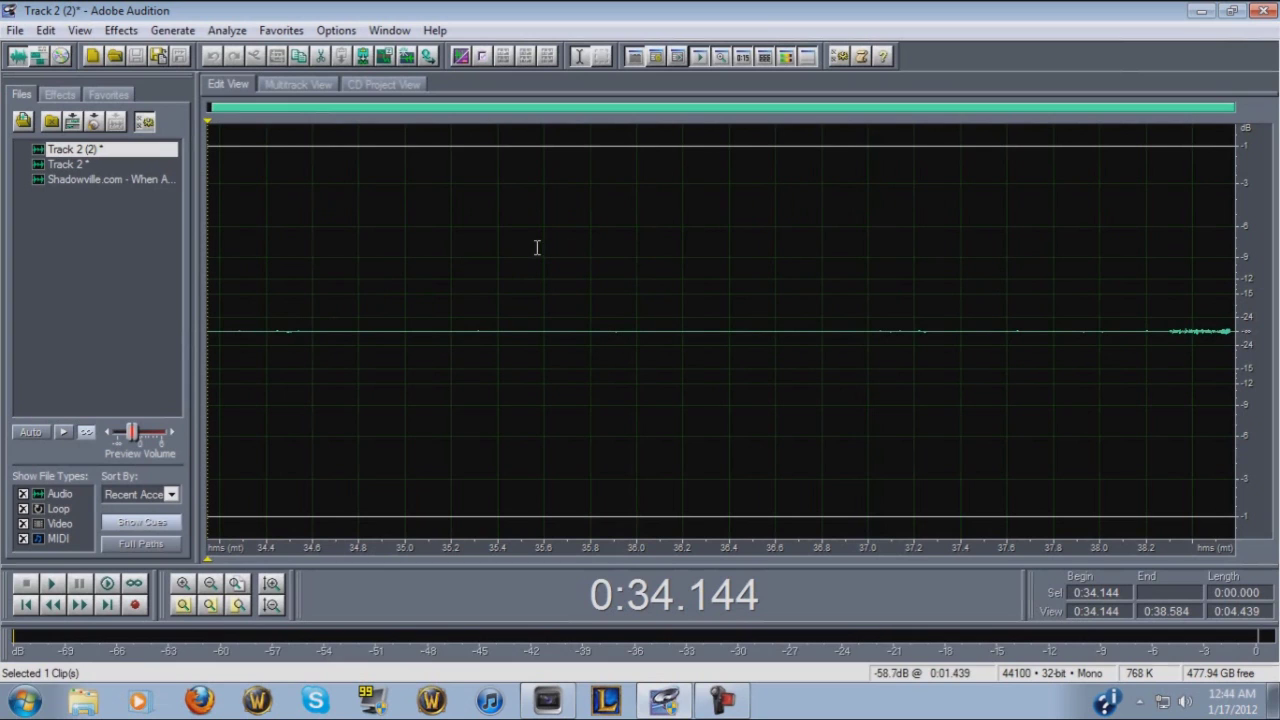
Step: Select the quiet stretch from about 0:35.1 to 0:37.0 in the noise recording and play it
{"action": "left_click", "coordinate": [434, 238]}
{"action": "left_click_drag", "start_coordinate": [434, 238], "coordinate": [861, 272]}
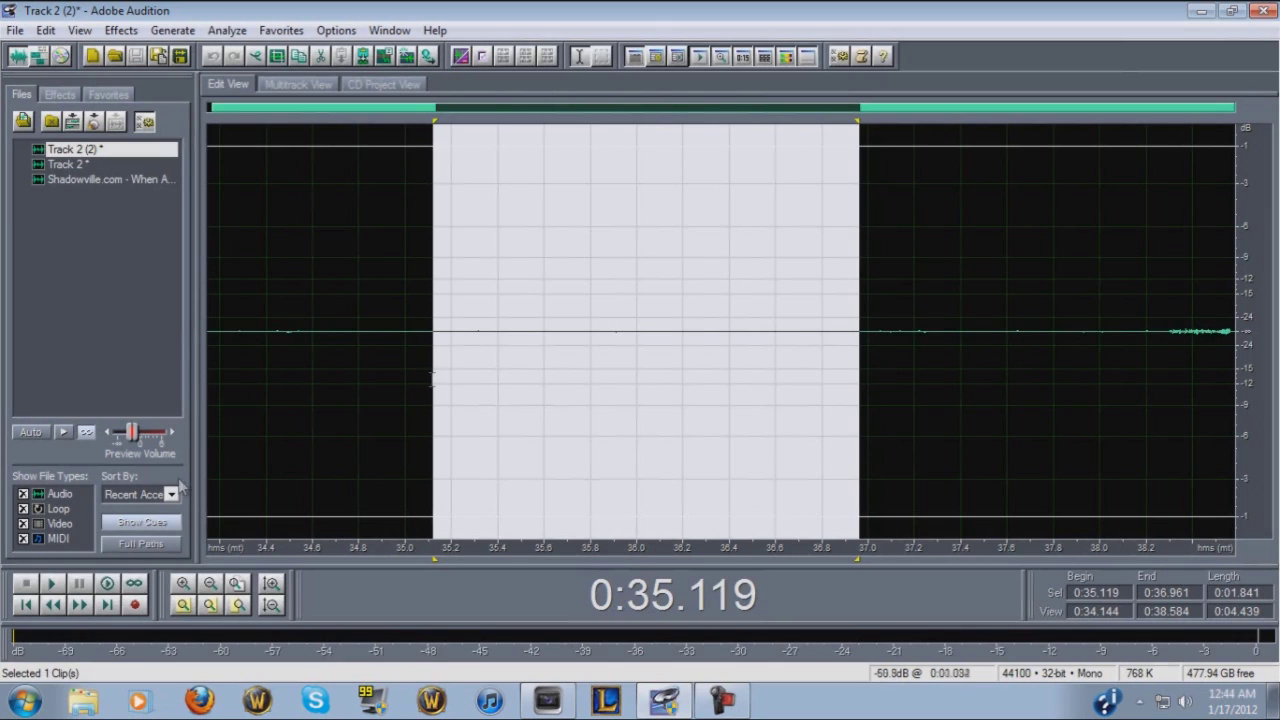
{"action": "left_click", "coordinate": [51, 583]}
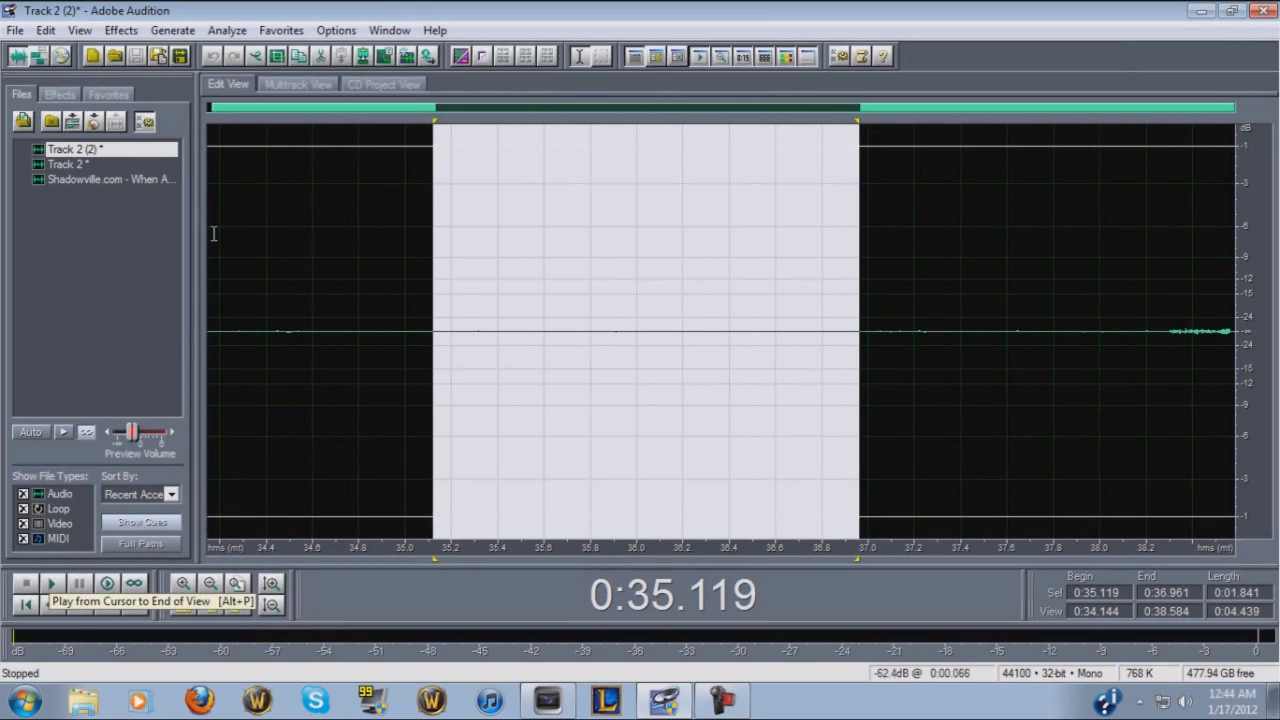
Step: Open the Noise Reduction effect and capture a noise profile from the selected quiet stretch
{"action": "left_click", "coordinate": [58, 94]}
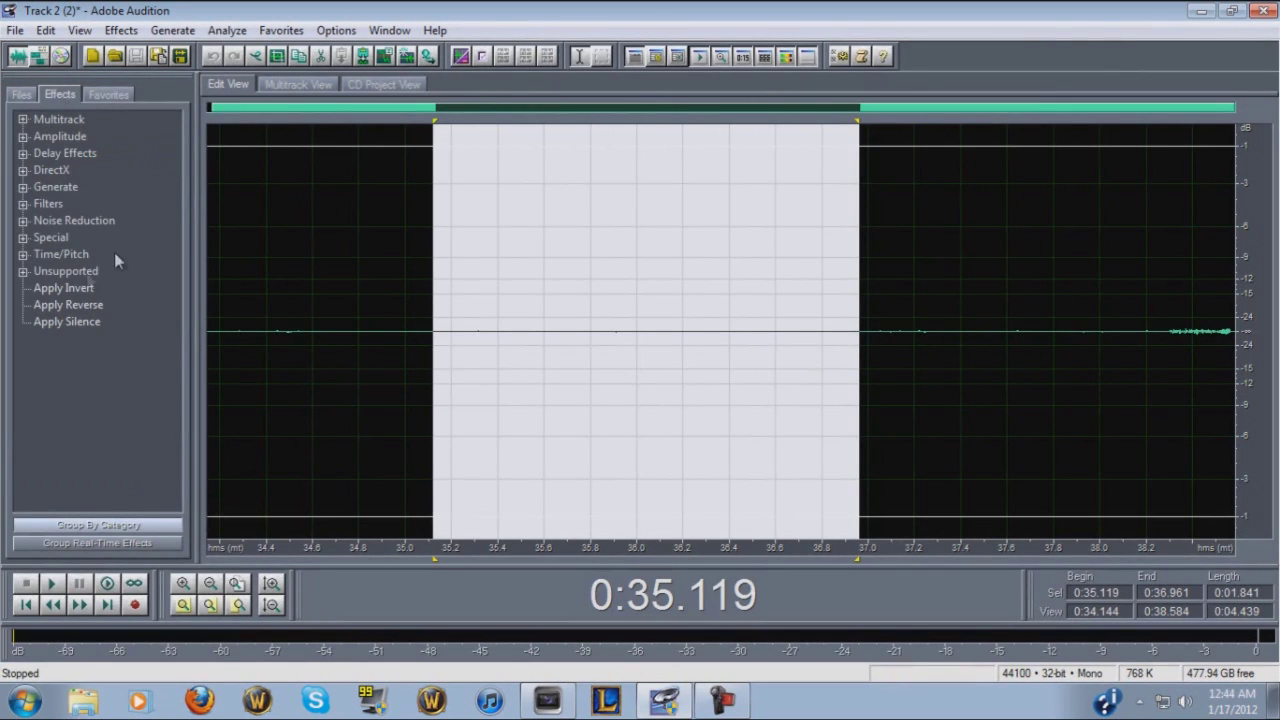
{"action": "left_click", "coordinate": [22, 223]}
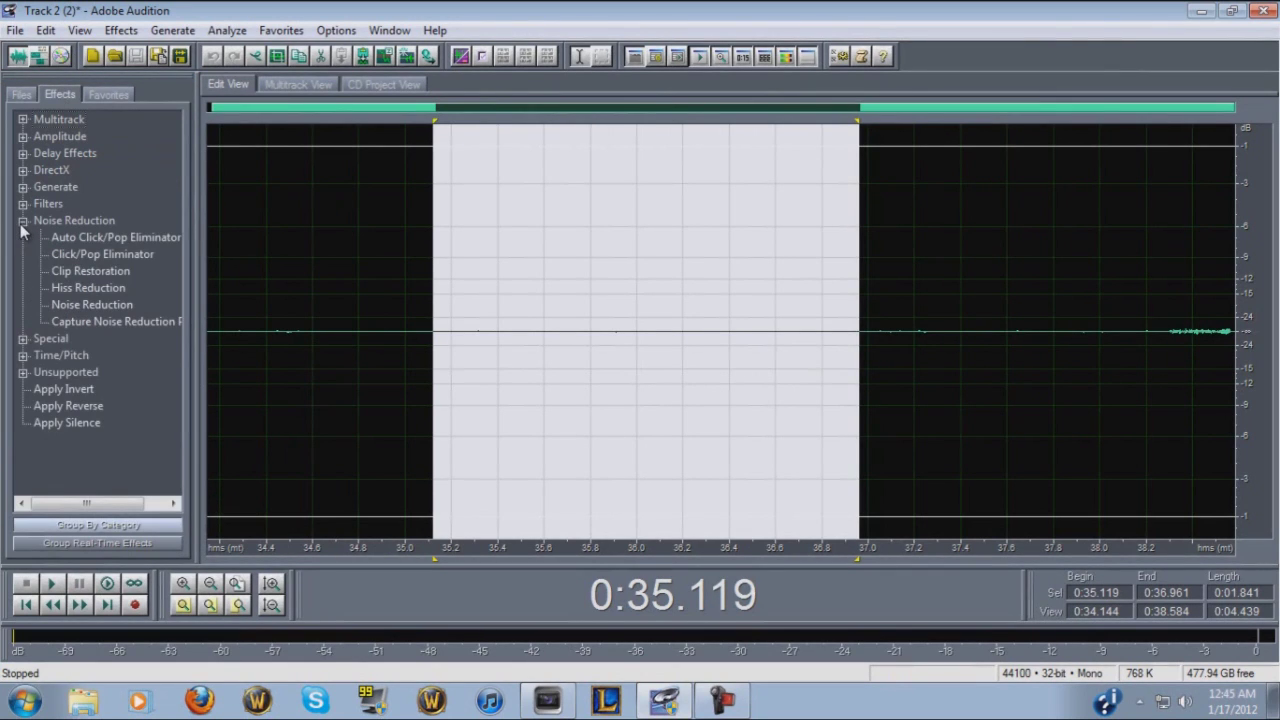
{"action": "double_click", "coordinate": [86, 305]}
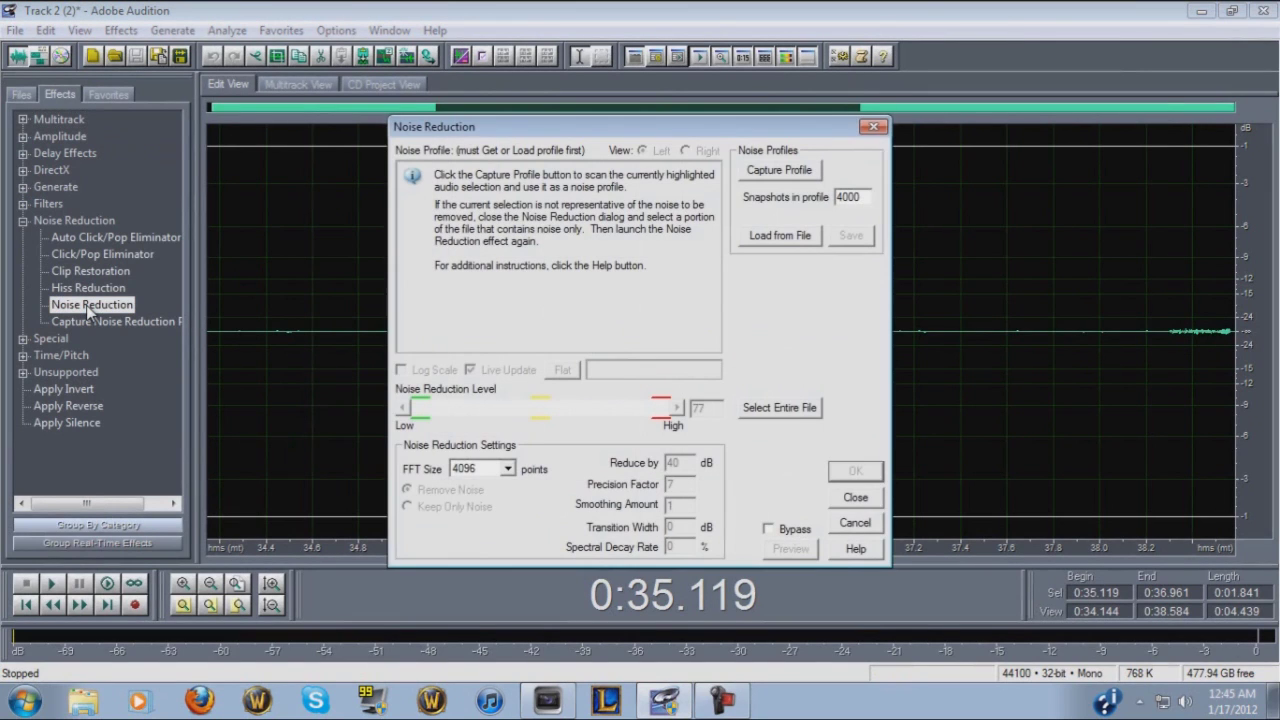
{"action": "left_click", "coordinate": [779, 170]}
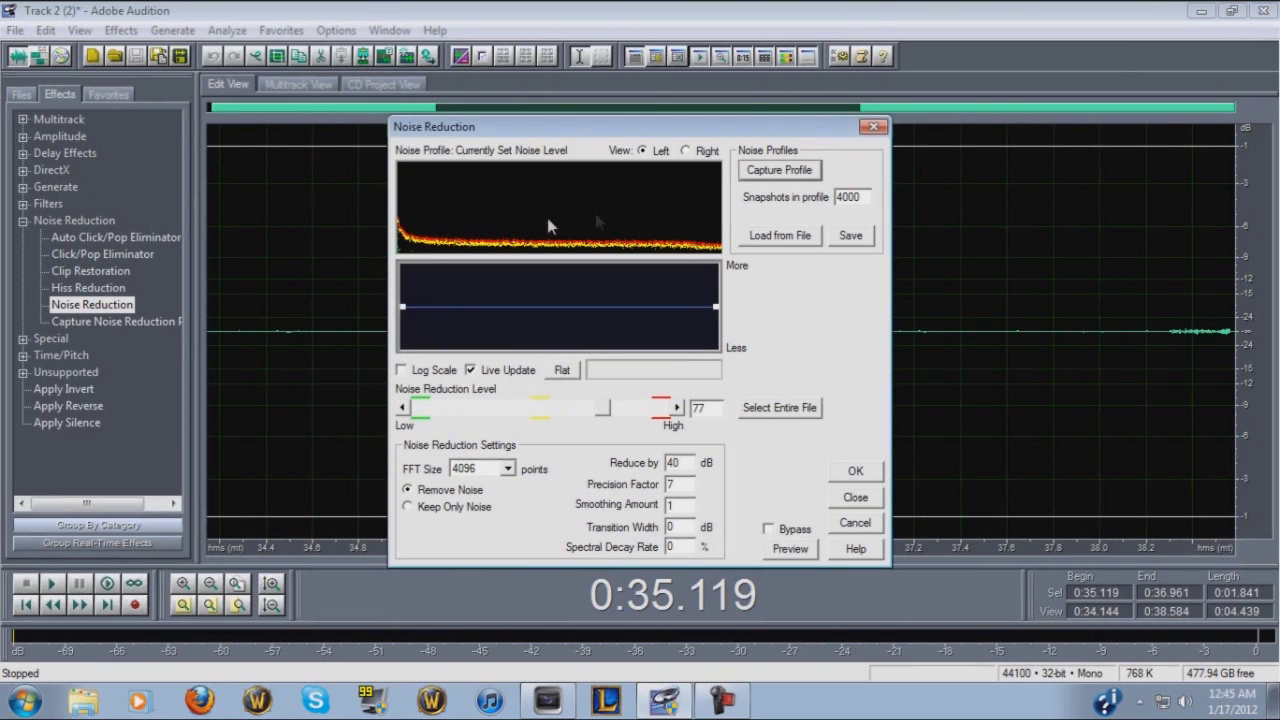
{"action": "left_click_drag", "start_coordinate": [530, 127], "coordinate": [511, 298]}
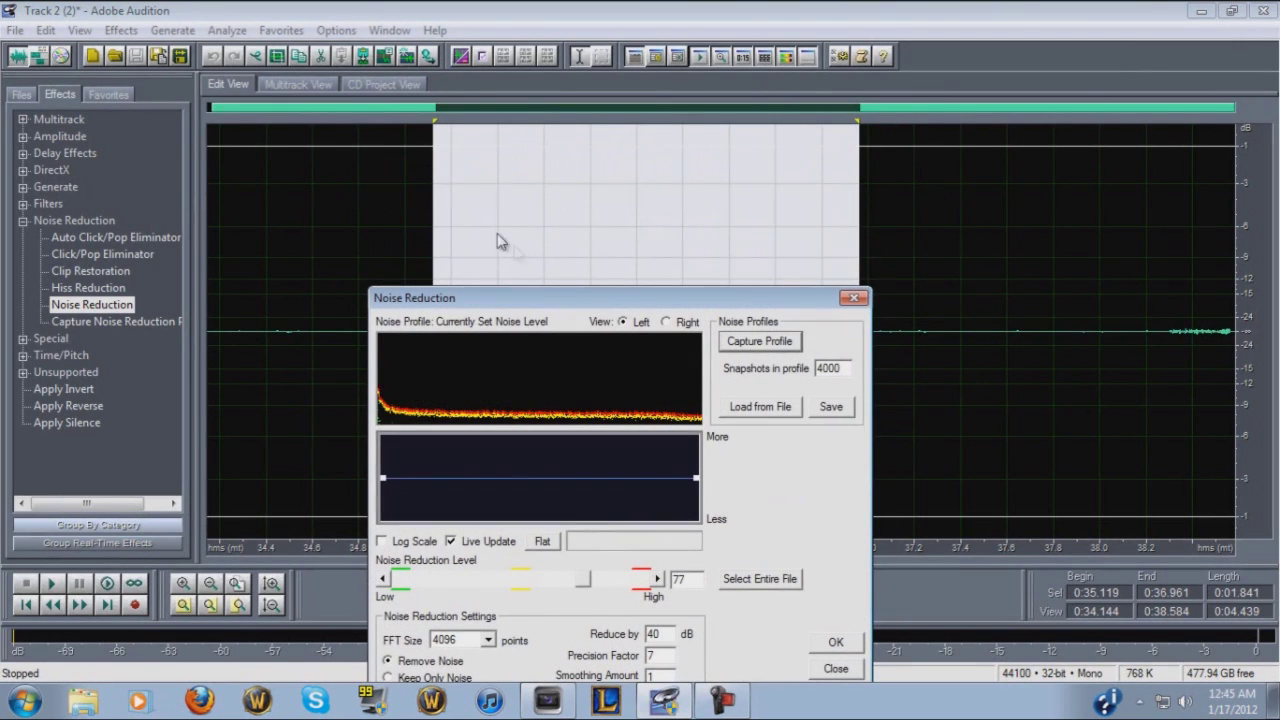
{"action": "left_click_drag", "start_coordinate": [583, 296], "coordinate": [581, 144]}
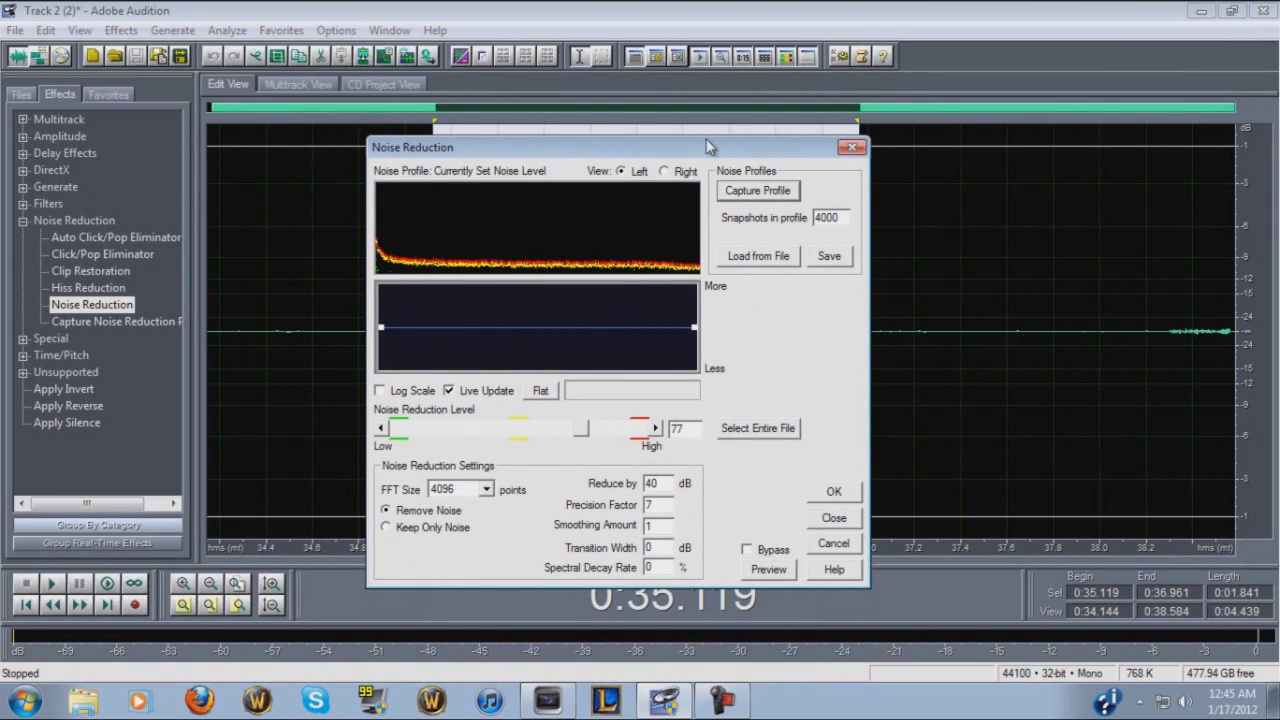
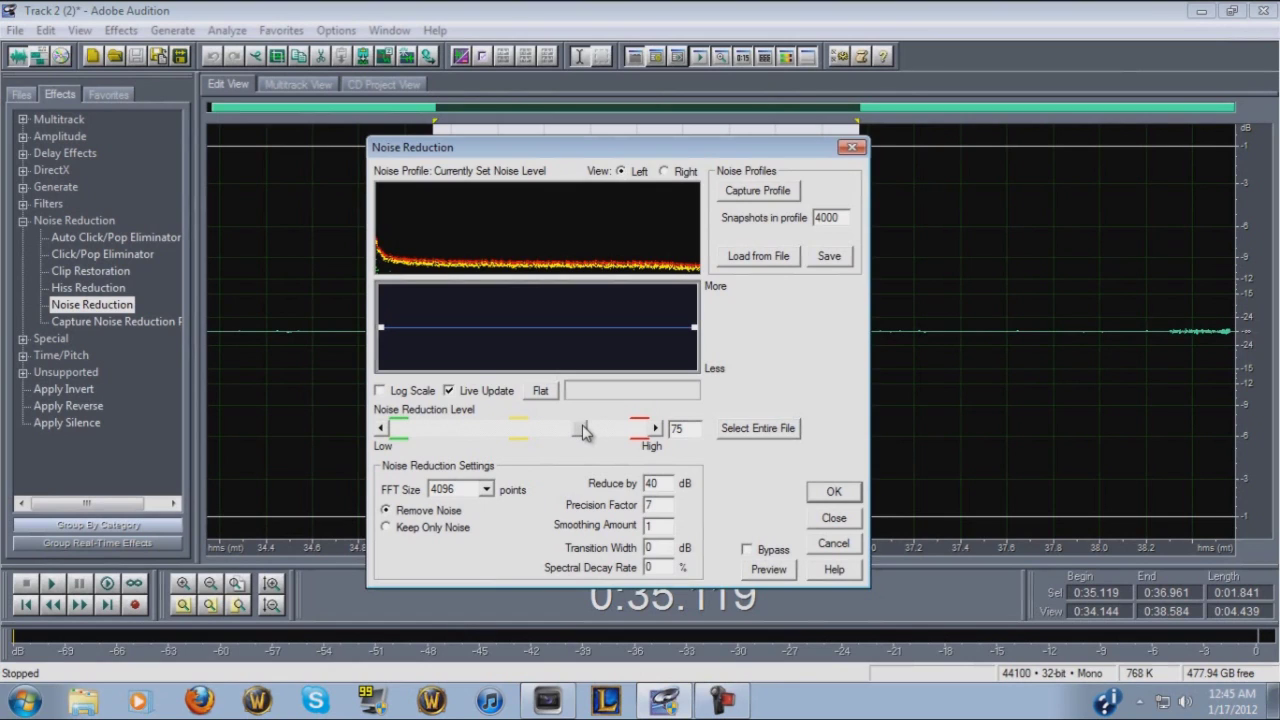
Step: Set the noise reduction level to 84
{"action": "left_click_drag", "start_coordinate": [580, 428], "coordinate": [651, 440]}
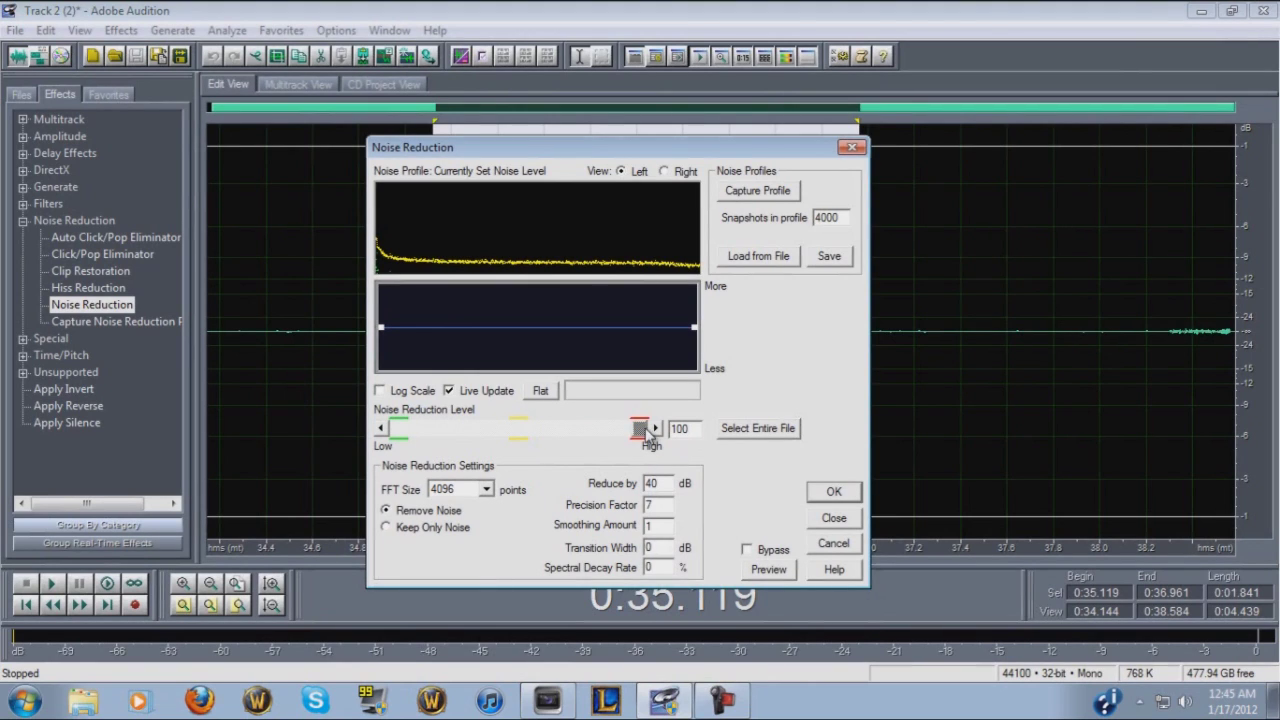
{"action": "left_click_drag", "start_coordinate": [647, 427], "coordinate": [585, 430]}
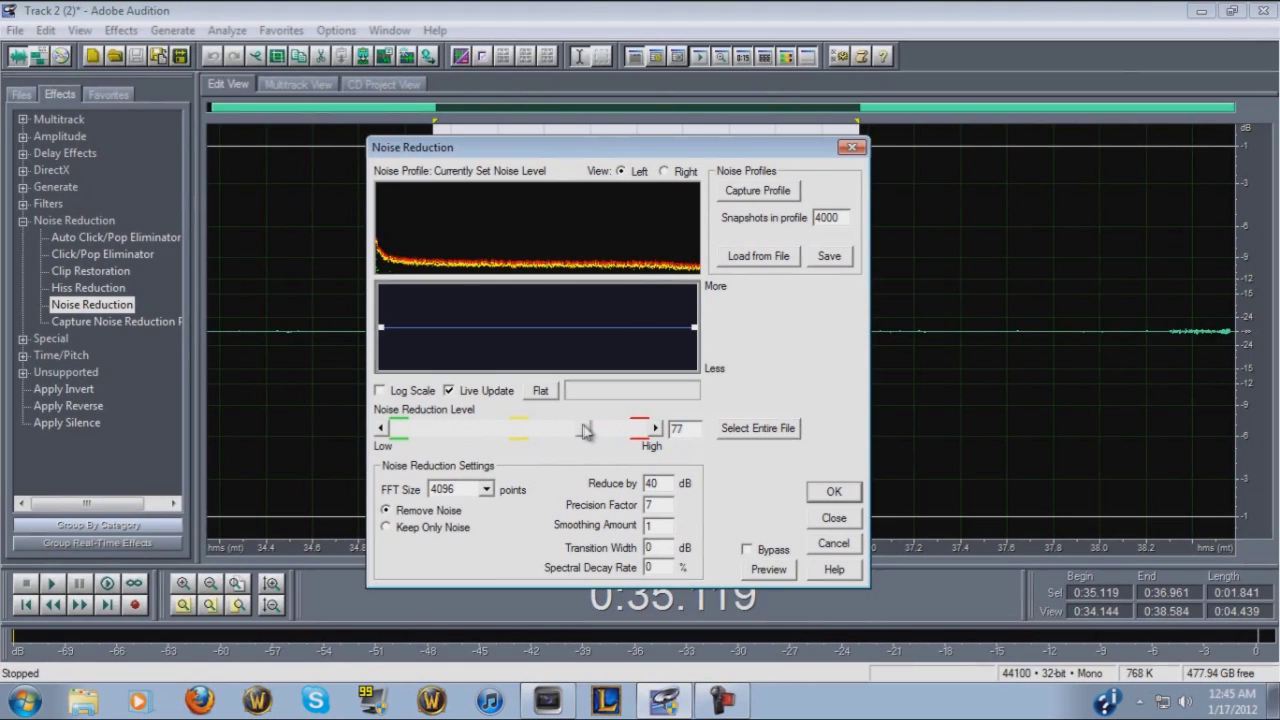
{"action": "mouse_move", "coordinate": [585, 430]}
{"action": "left_mouse_down"}
{"action": "mouse_move", "coordinate": [645, 426]}
{"action": "mouse_move", "coordinate": [591, 430]}
{"action": "left_mouse_up"}
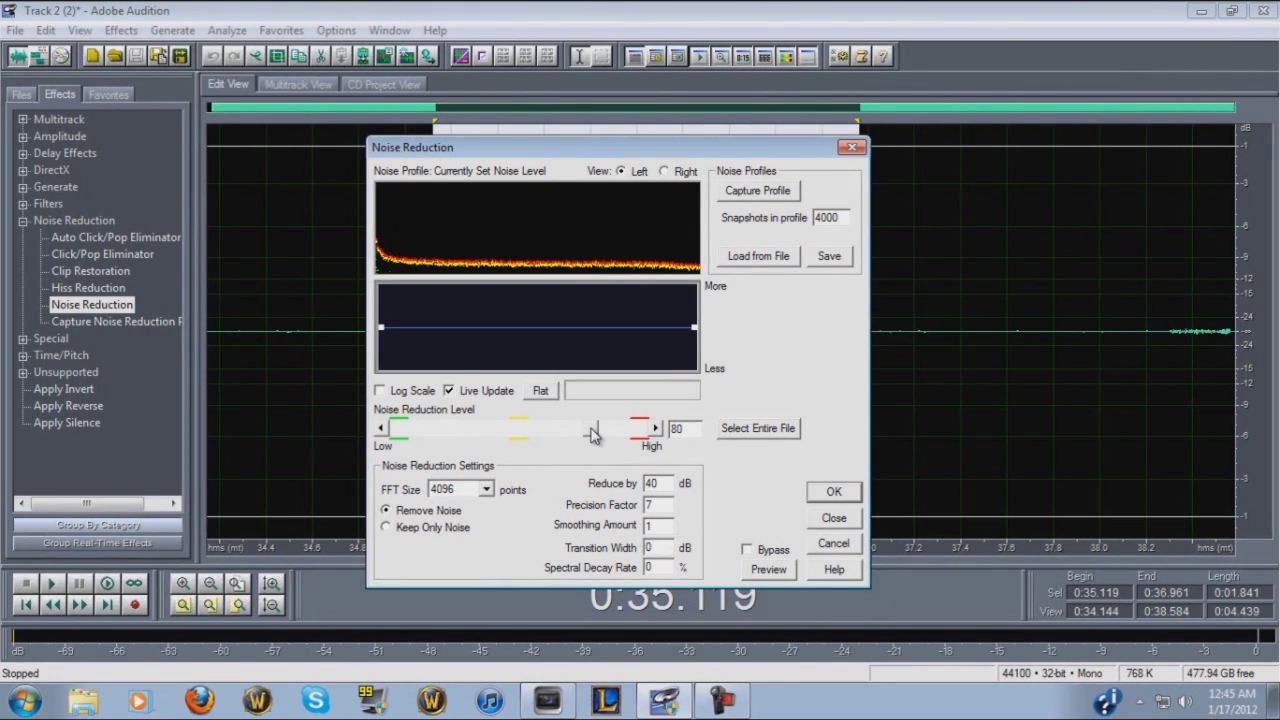
{"action": "left_click_drag", "start_coordinate": [592, 432], "coordinate": [603, 434]}
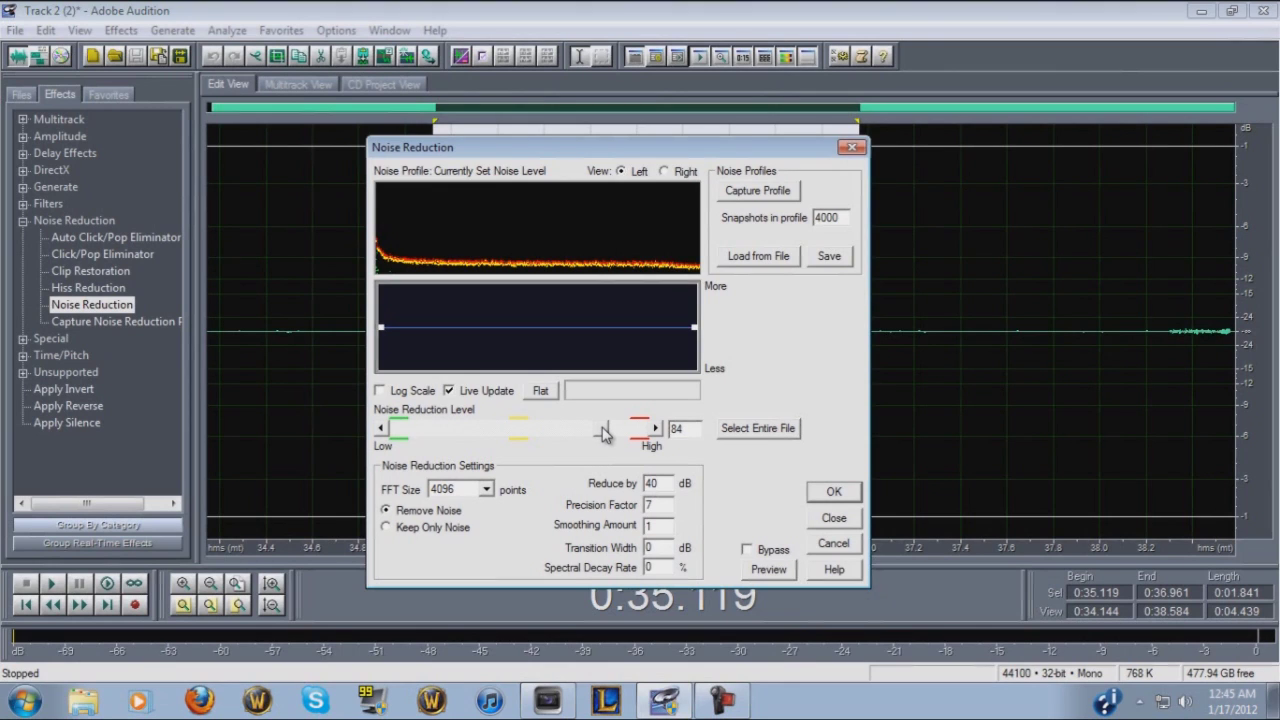
Step: Clear the Spectral Decay Rate value and apply the noise reduction to the selection
{"action": "left_click", "coordinate": [662, 566]}
{"action": "left_click_drag", "start_coordinate": [662, 566], "coordinate": [624, 568]}
{"action": "key", "text": "BackSpace"}
{"action": "left_click", "coordinate": [834, 493]}
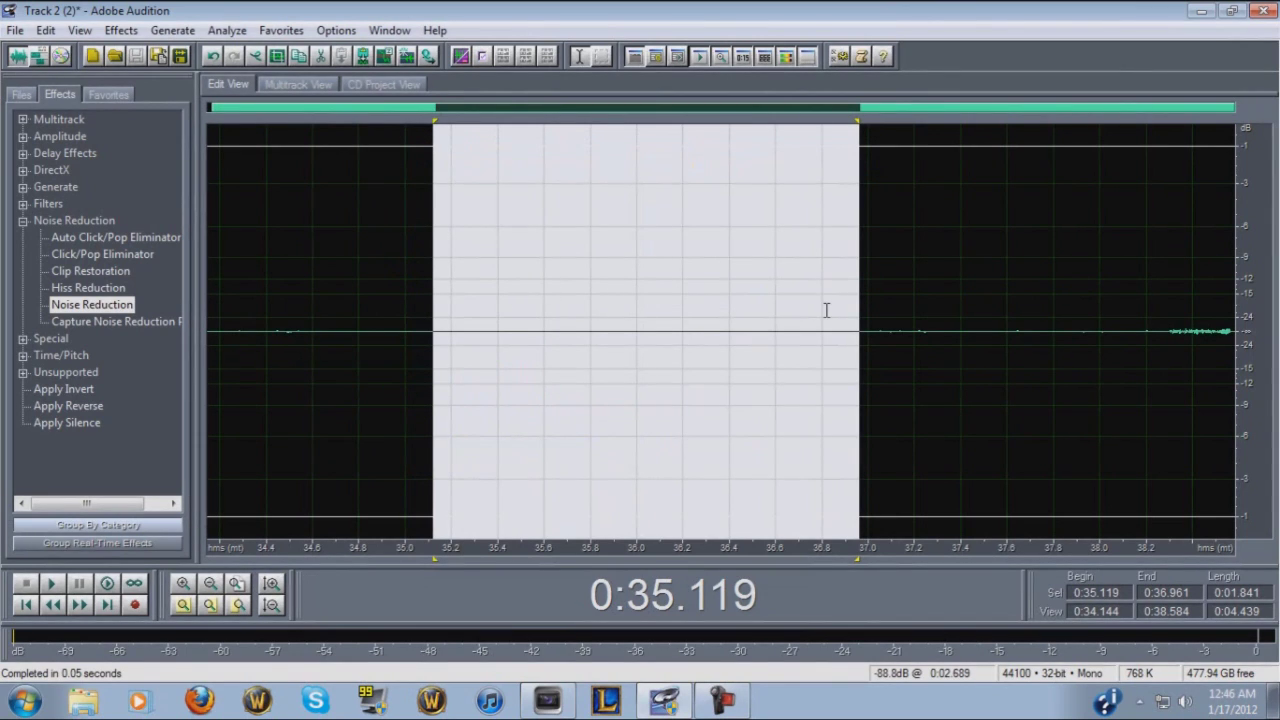
Step: Back in Multitrack View, delete the short noise clip from track 2 and move the beat clip to the session start
{"action": "left_click", "coordinate": [637, 279]}
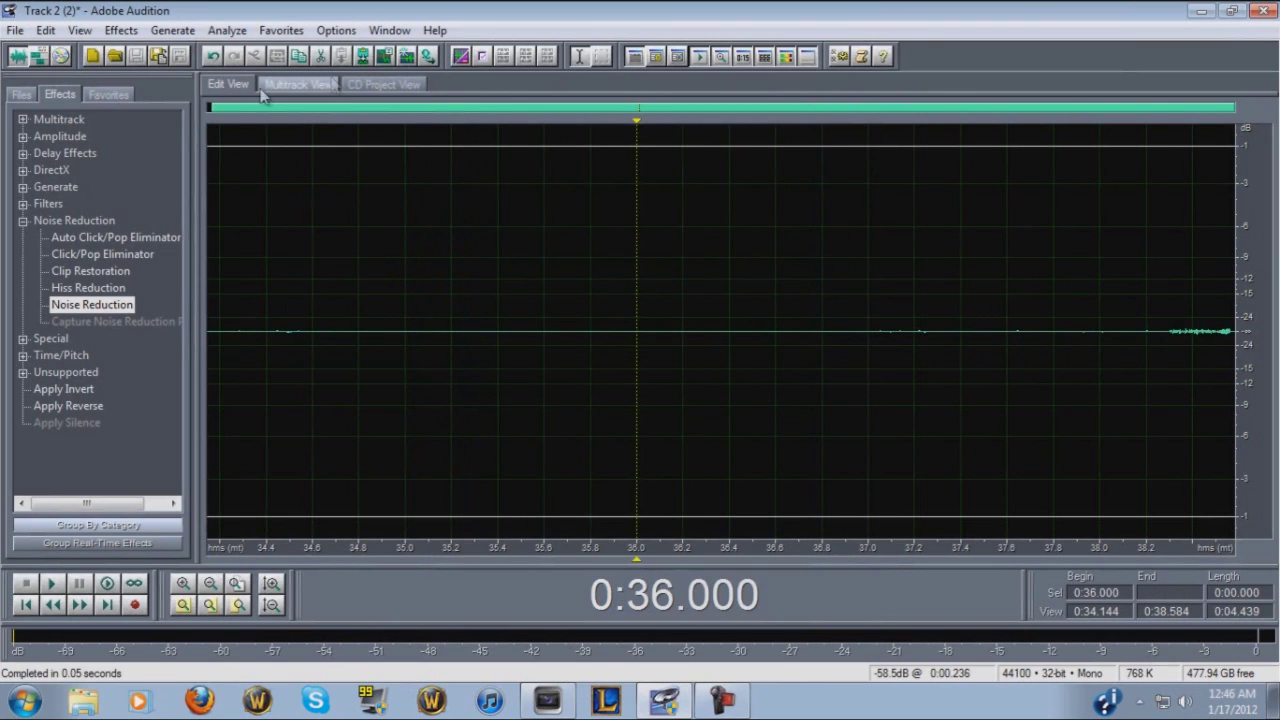
{"action": "left_click", "coordinate": [297, 84]}
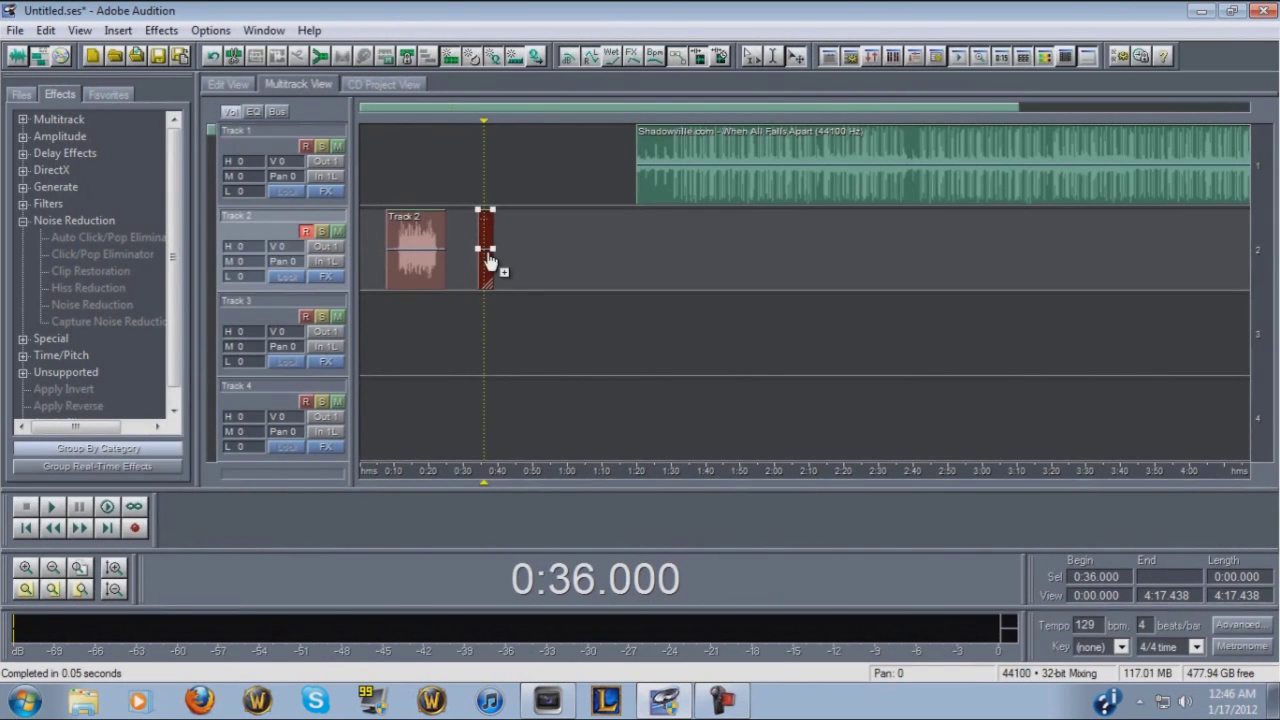
{"action": "key", "text": "Delete"}
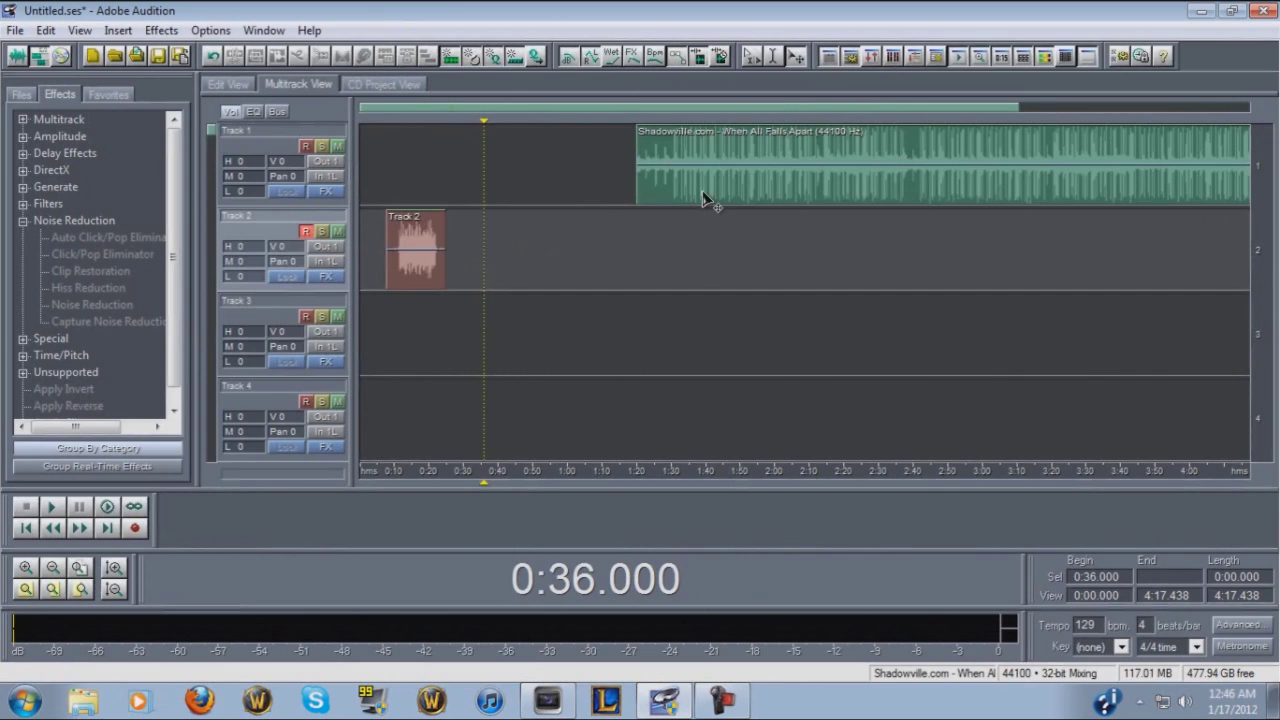
{"action": "left_click_drag", "start_coordinate": [703, 198], "coordinate": [426, 196]}
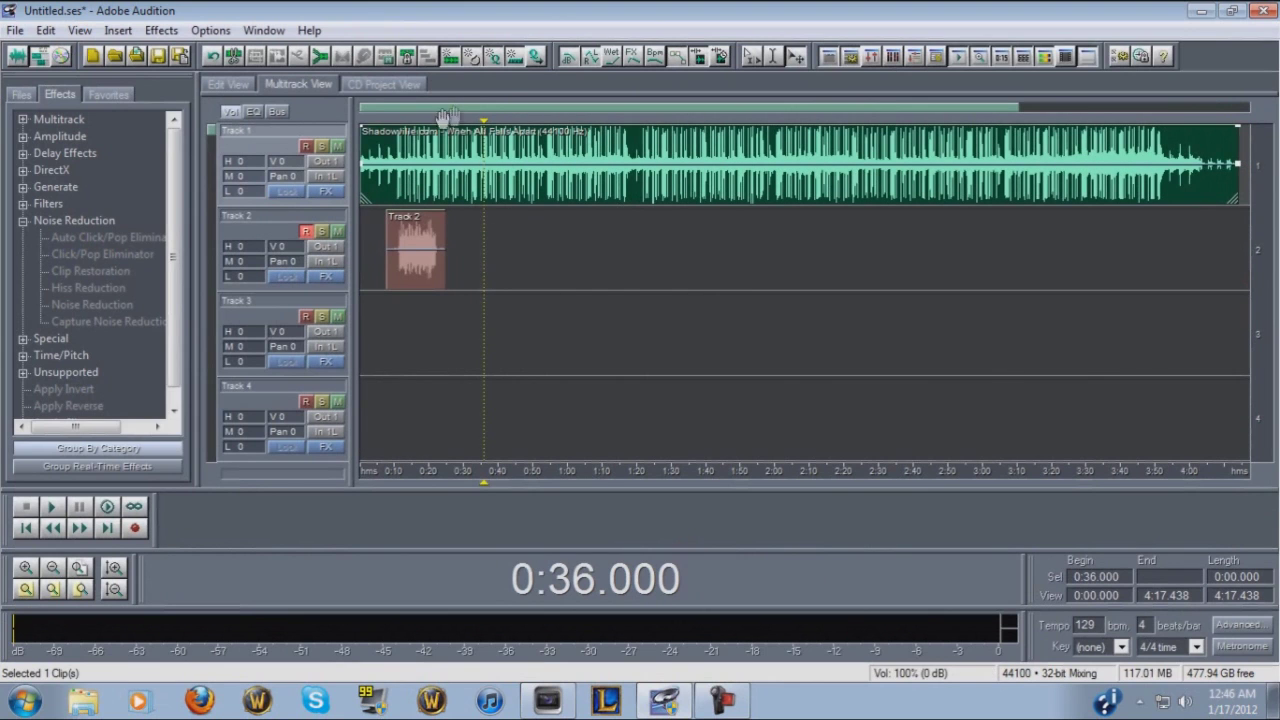
Step: Play the session from the start of the track 2 clip at 0:07.587, and stop playback
{"action": "left_click_drag", "start_coordinate": [489, 133], "coordinate": [386, 143]}
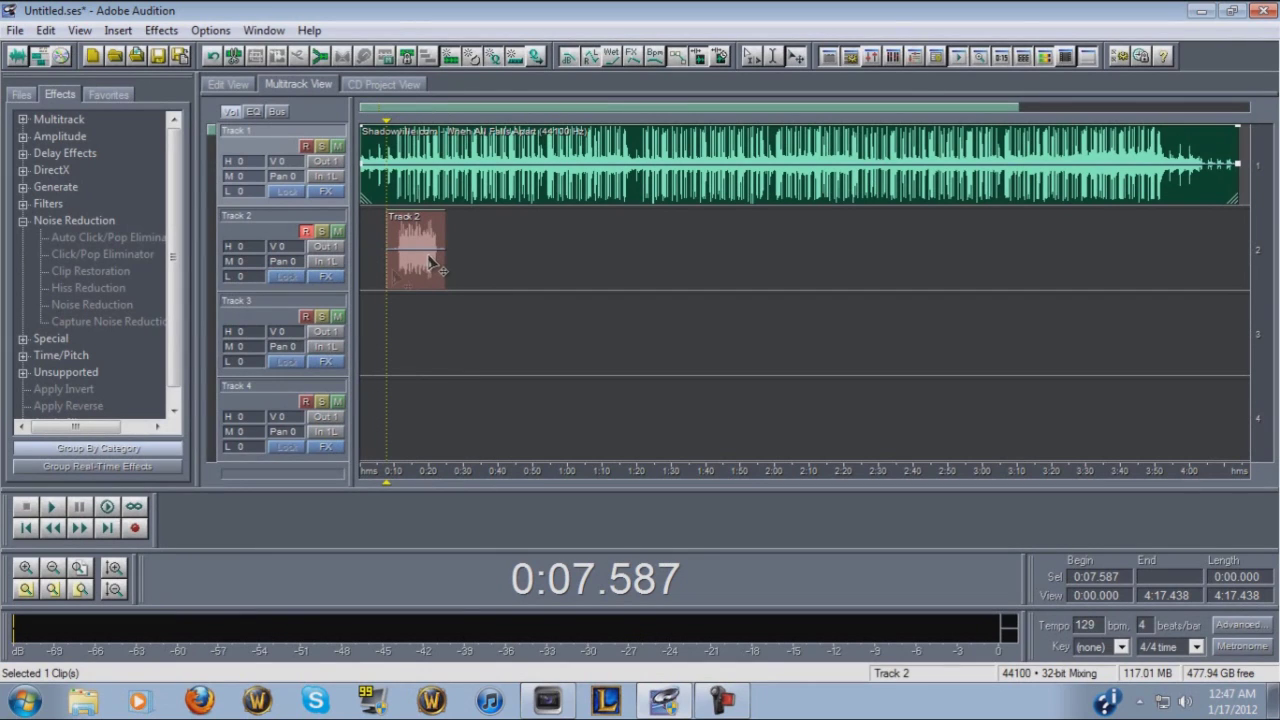
{"action": "left_click", "coordinate": [53, 507]}
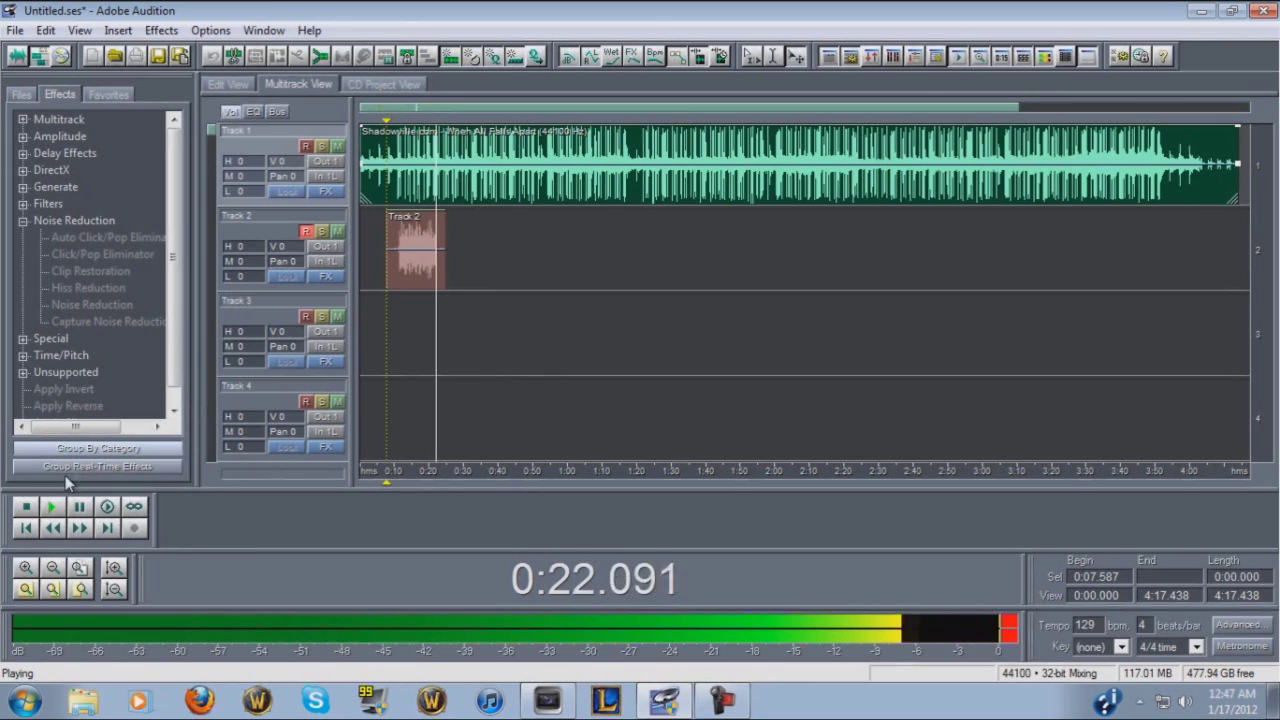
{"action": "key", "text": "space"}
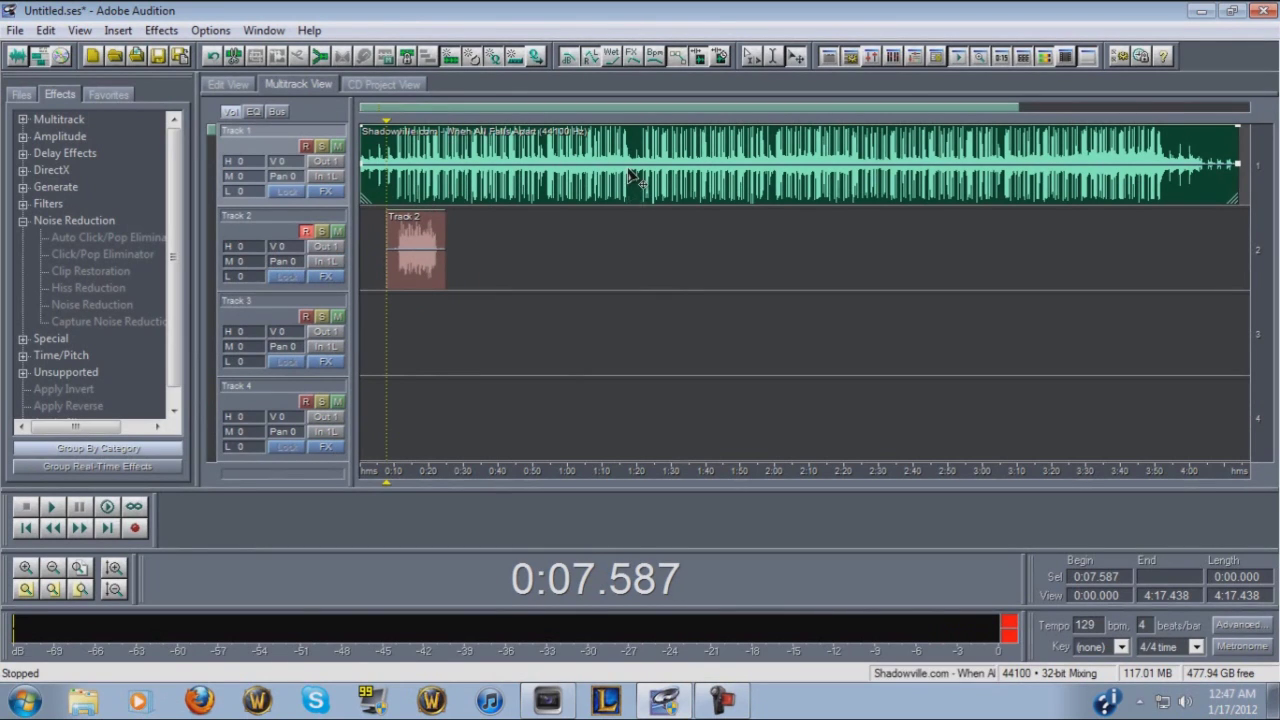
Step: View the waveform of the track 2 clip in Edit View and return to Multitrack View
{"action": "double_click", "coordinate": [413, 268]}
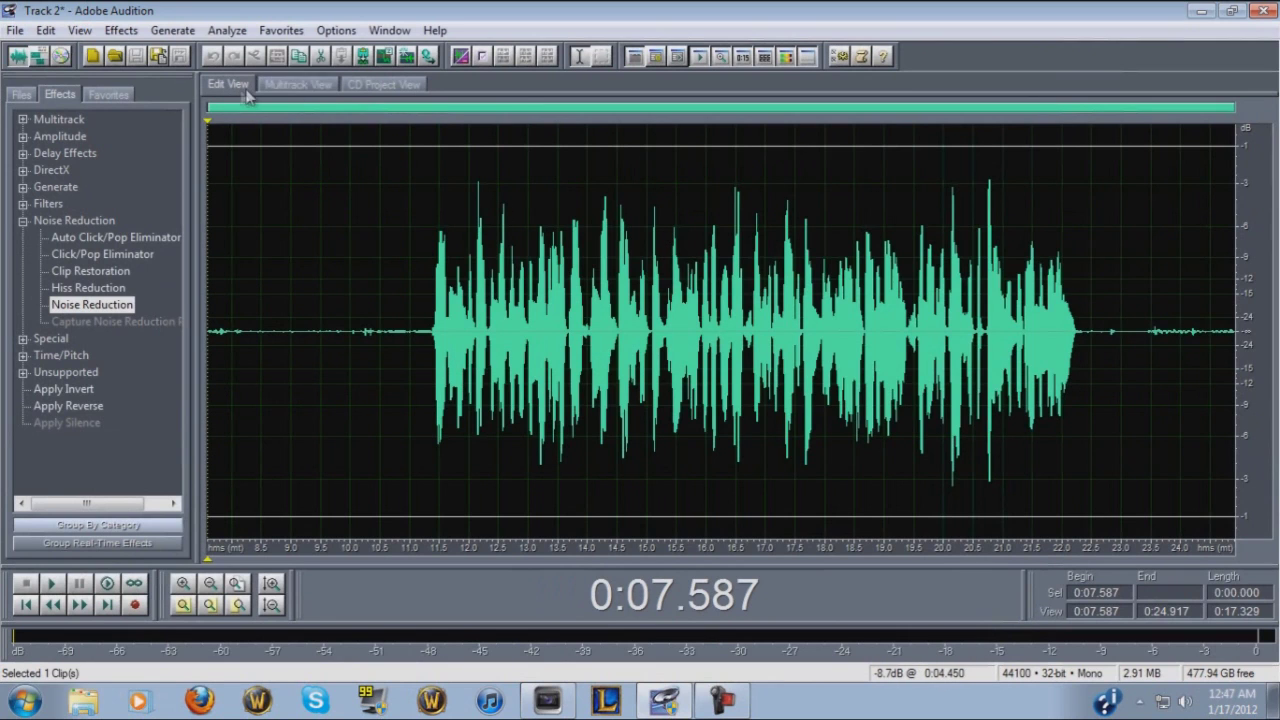
{"action": "left_click", "coordinate": [301, 84]}
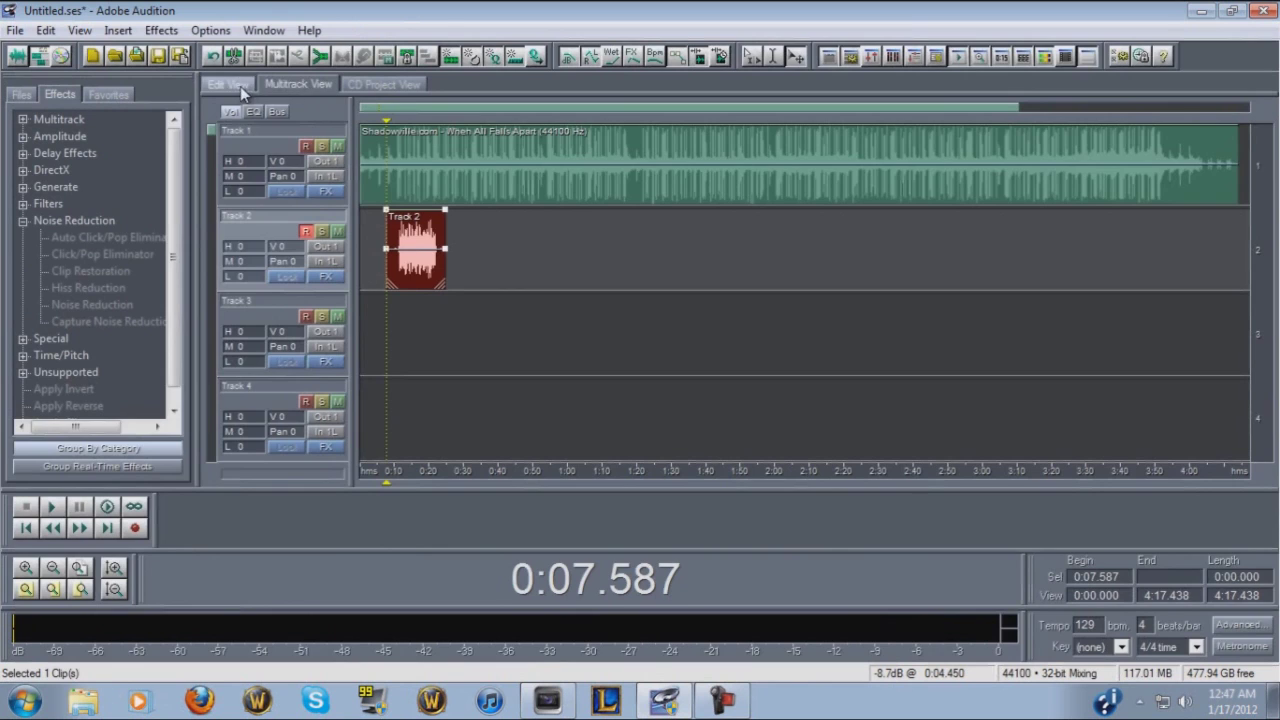
{"action": "left_click", "coordinate": [240, 86]}
{"action": "left_click", "coordinate": [284, 82]}
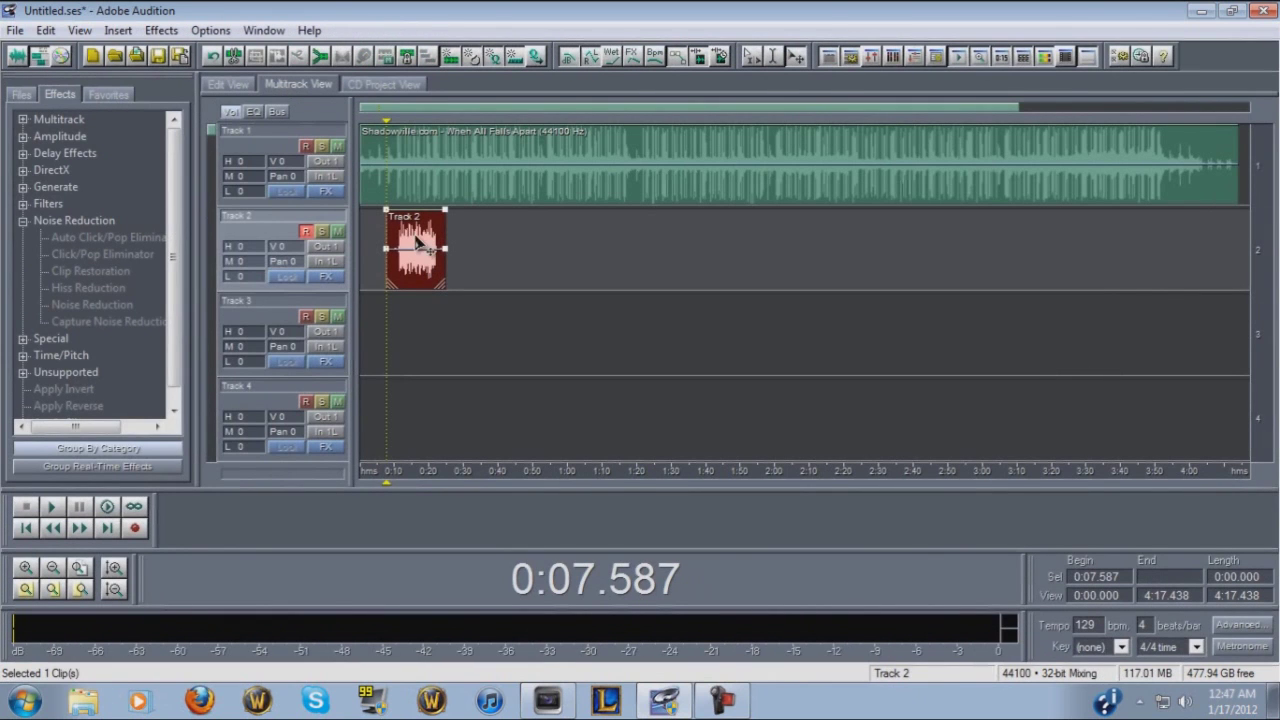
Step: View the waveform of the track 1 beat clip in Edit View
{"action": "left_click", "coordinate": [443, 200]}
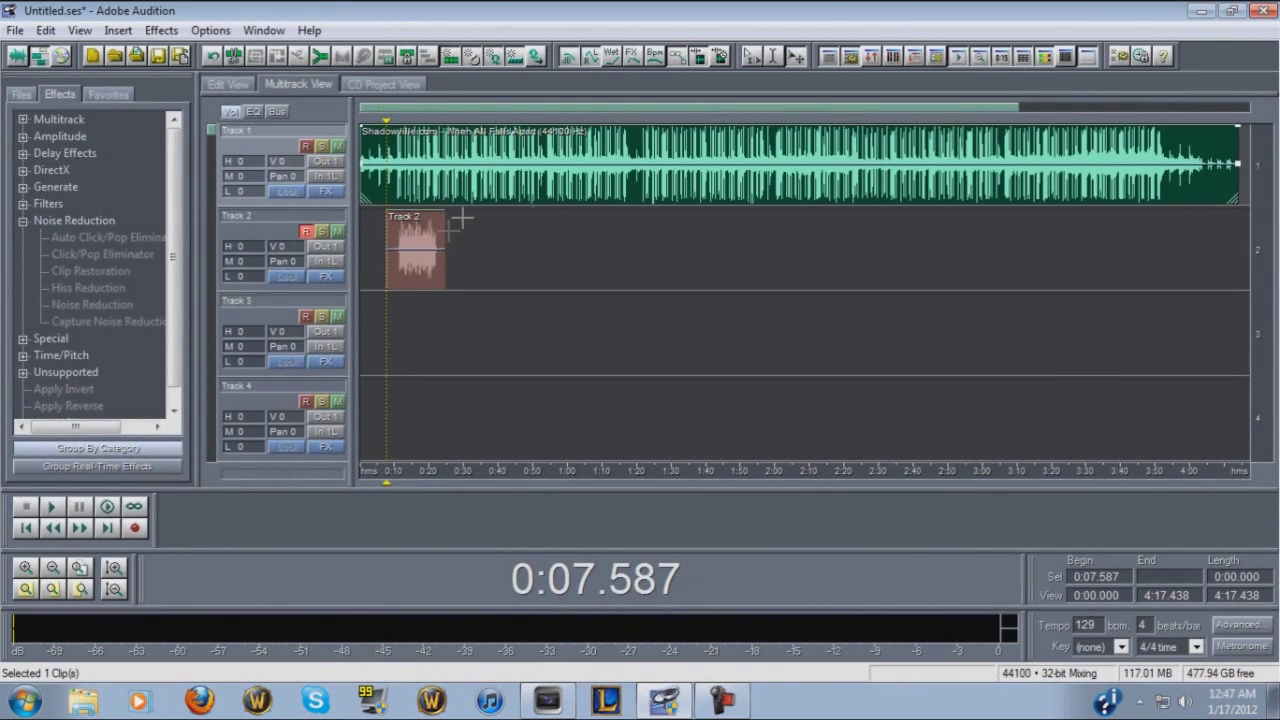
{"action": "left_click", "coordinate": [435, 265]}
{"action": "left_click", "coordinate": [466, 189]}
{"action": "left_click", "coordinate": [230, 86]}
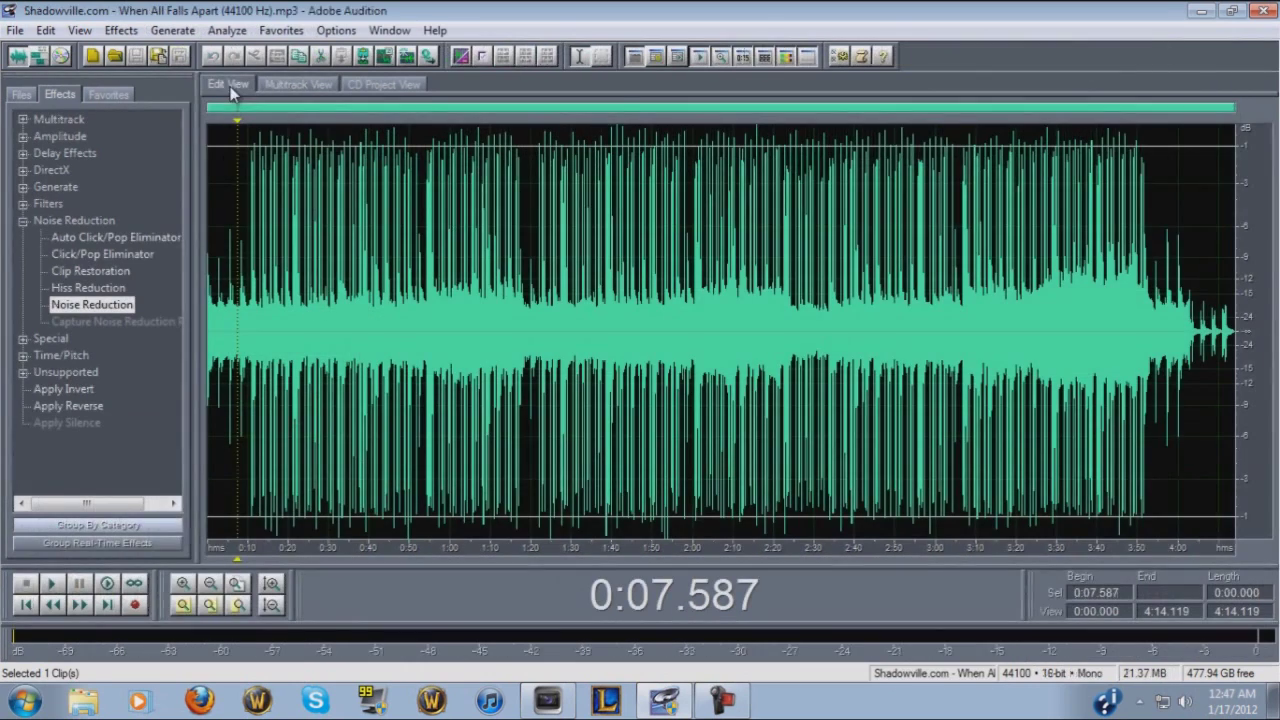
Step: Return to Multitrack View and open the track 2 vocal clip in Edit View
{"action": "left_click", "coordinate": [299, 86]}
{"action": "left_click", "coordinate": [418, 265]}
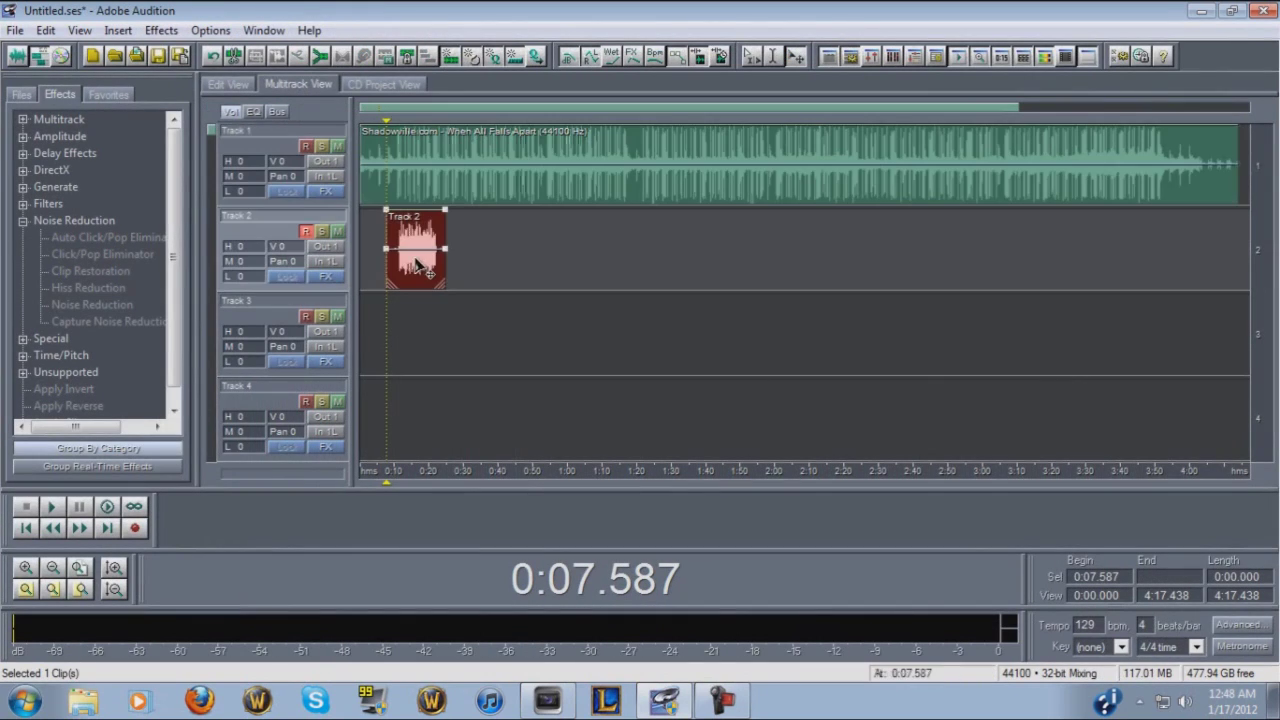
{"action": "left_click", "coordinate": [228, 84]}
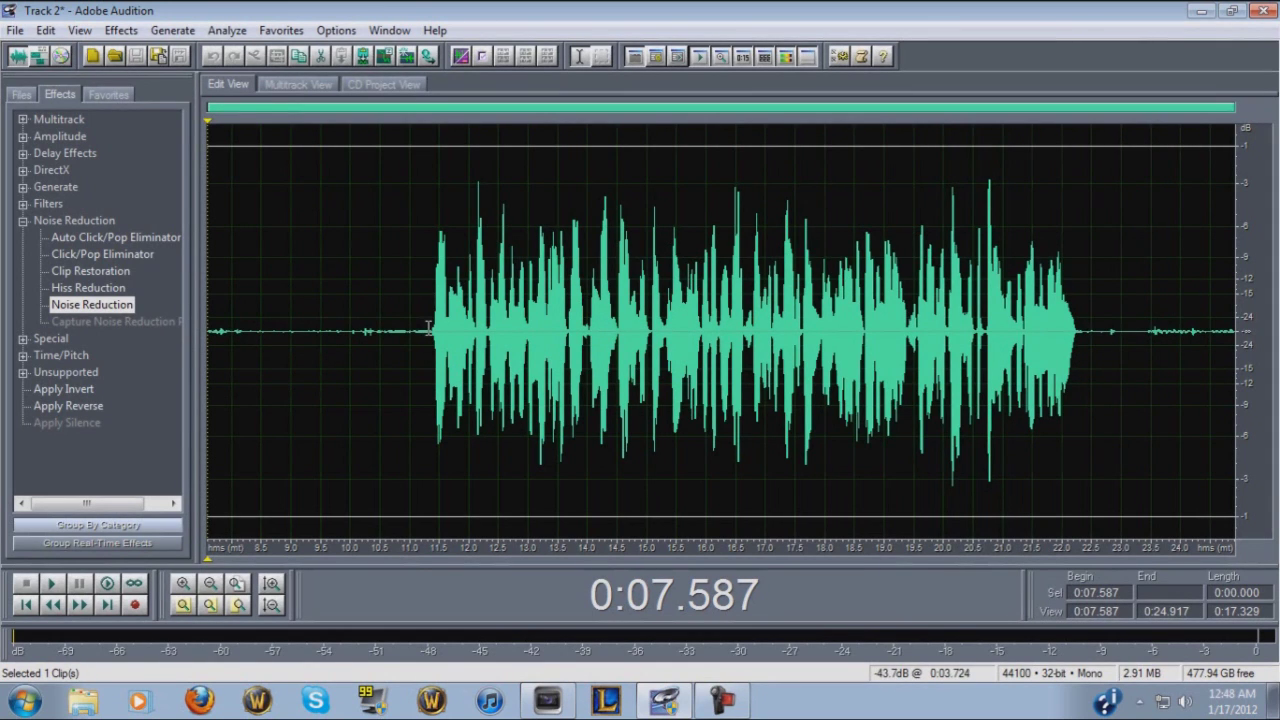
Step: Try selecting the quiet stretches before and after the vocal, and clear the selection
{"action": "left_click_drag", "start_coordinate": [428, 325], "coordinate": [127, 322]}
{"action": "left_click_drag", "start_coordinate": [1080, 323], "coordinate": [1238, 323]}
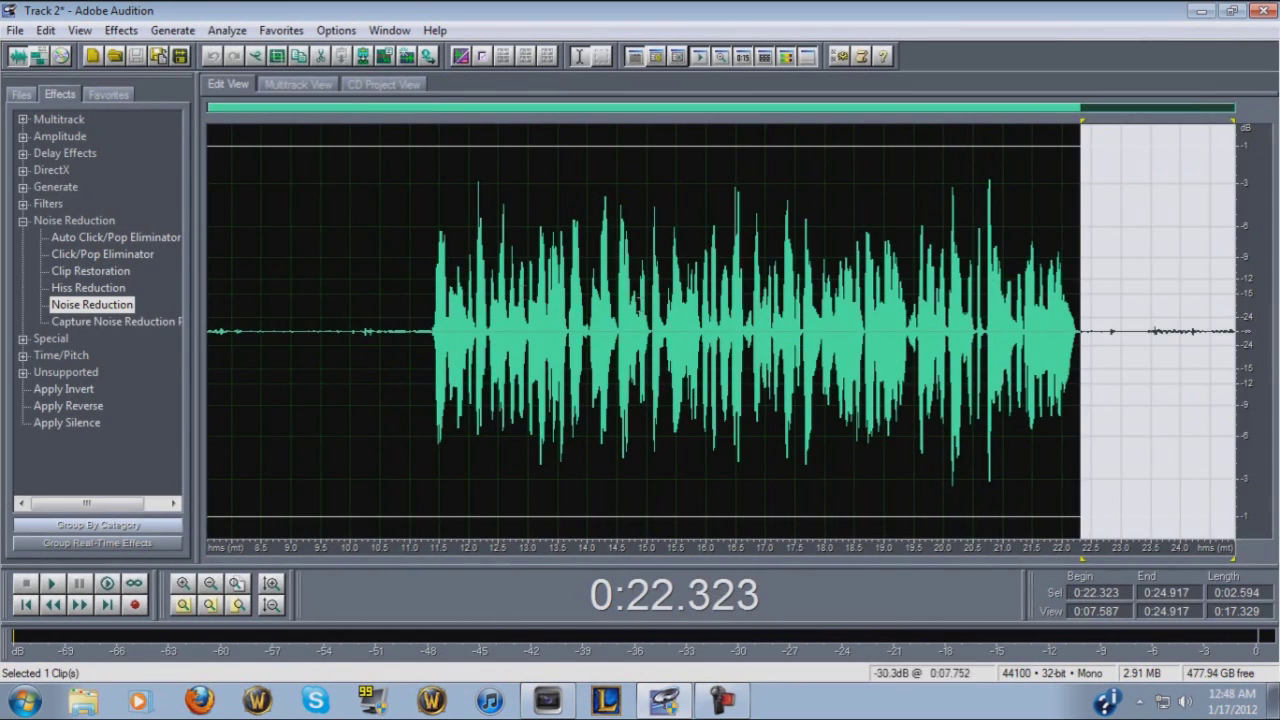
{"action": "left_click", "coordinate": [386, 301]}
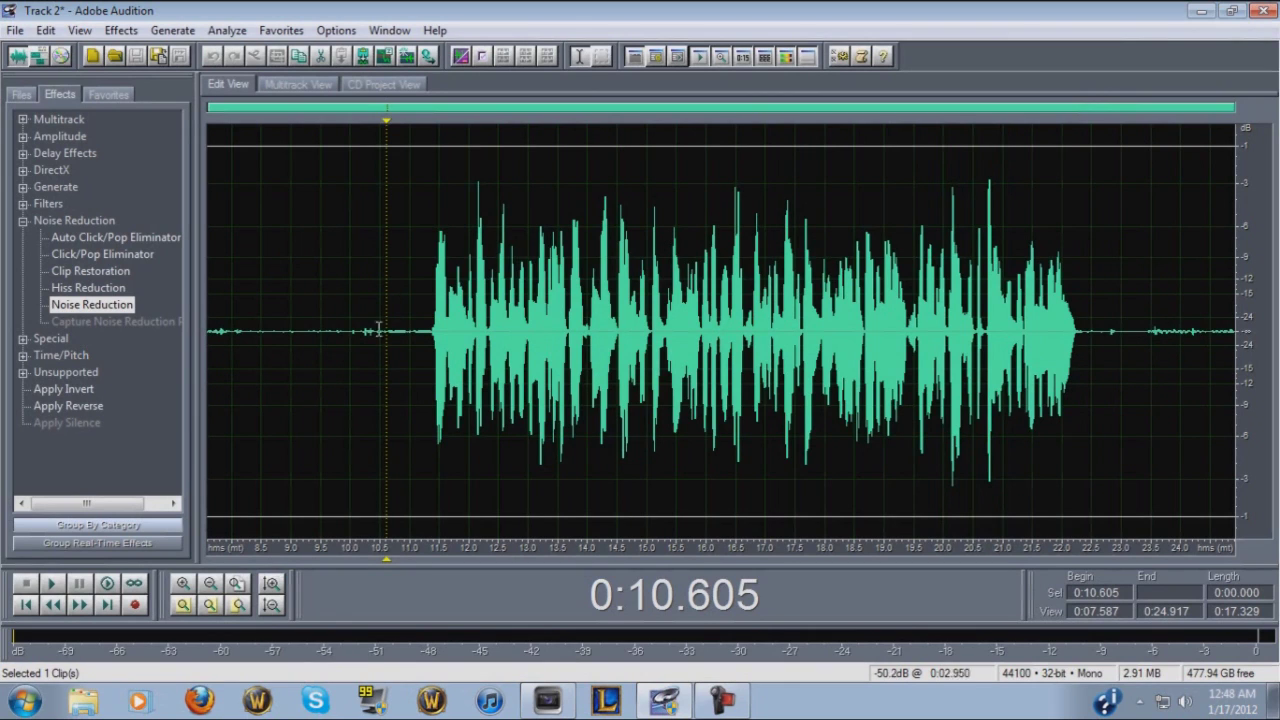
{"action": "left_click_drag", "start_coordinate": [257, 334], "coordinate": [396, 332]}
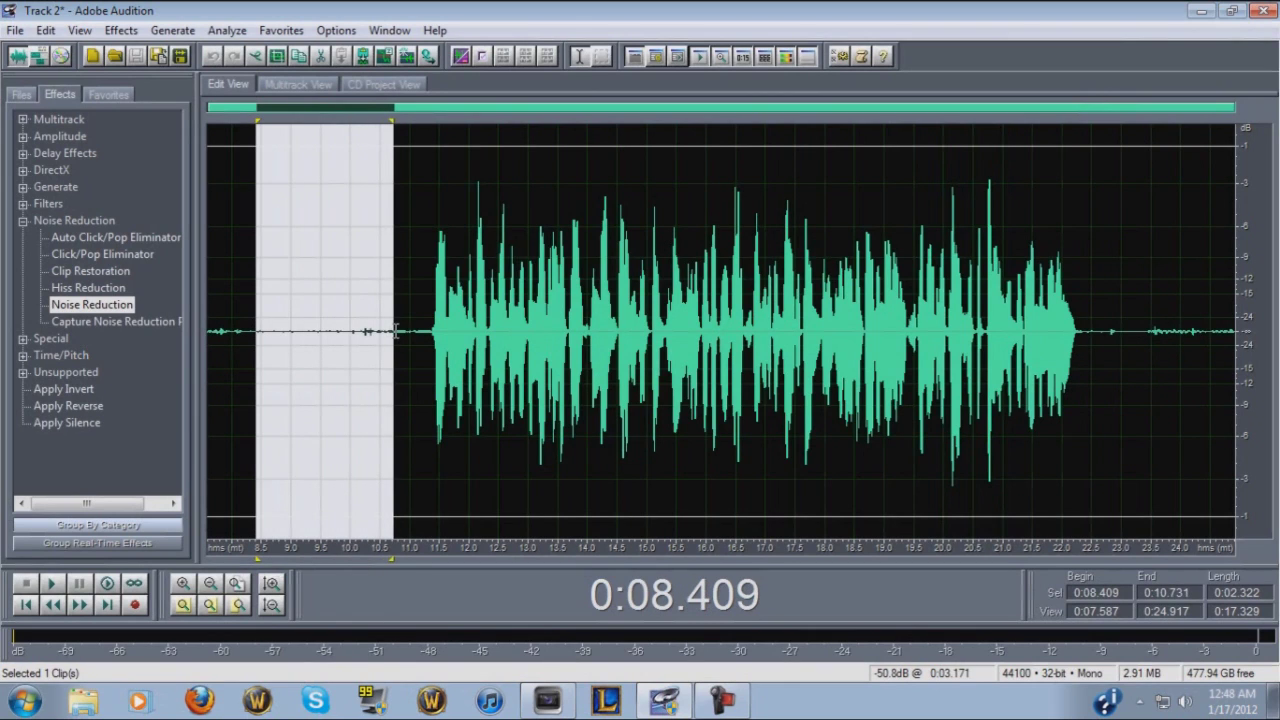
{"action": "left_click", "coordinate": [331, 330]}
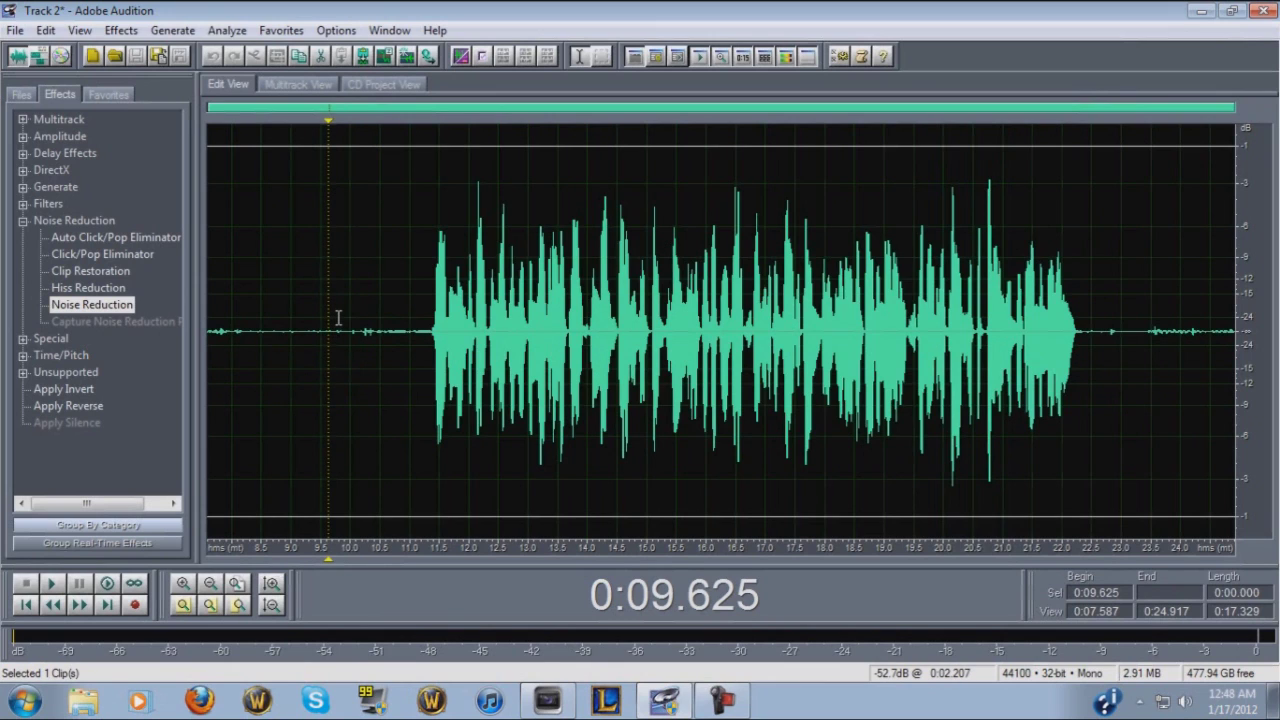
Step: Select the quiet stretch before the vocal, from 0:07.568 to 0:11.264, and silence it
{"action": "left_click_drag", "start_coordinate": [431, 328], "coordinate": [209, 320]}
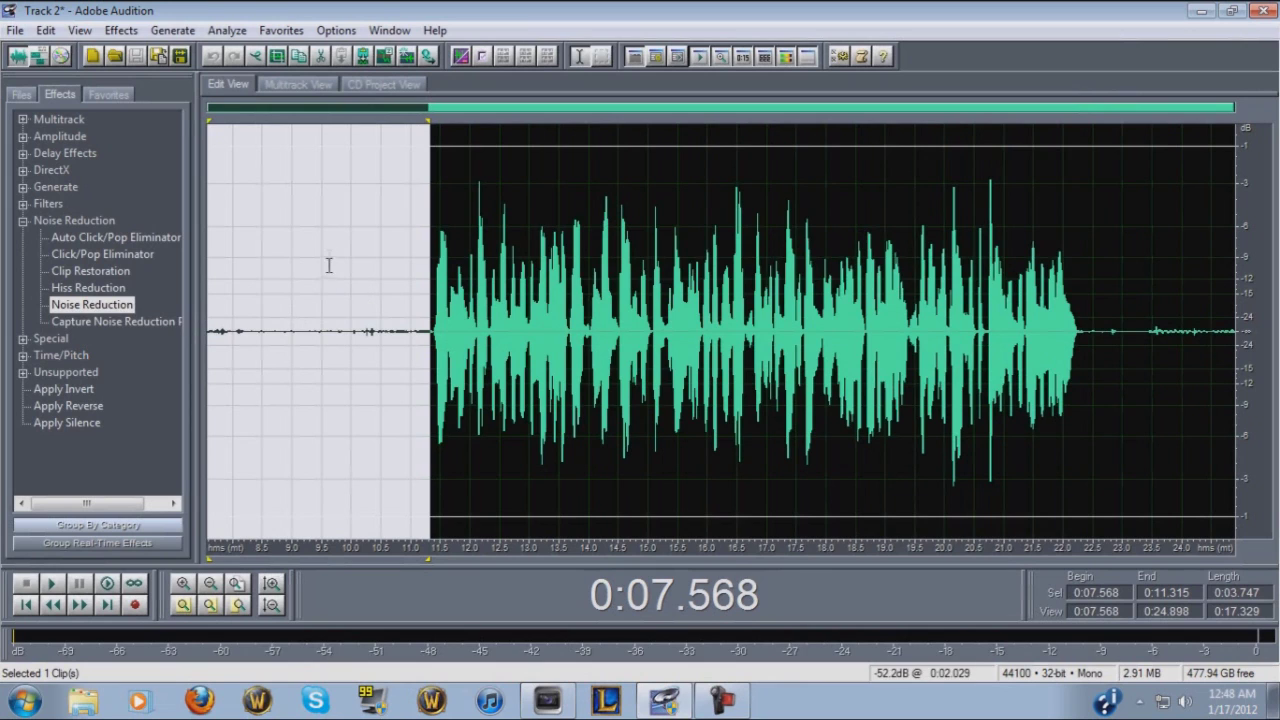
{"action": "left_click_drag", "start_coordinate": [428, 331], "coordinate": [210, 300]}
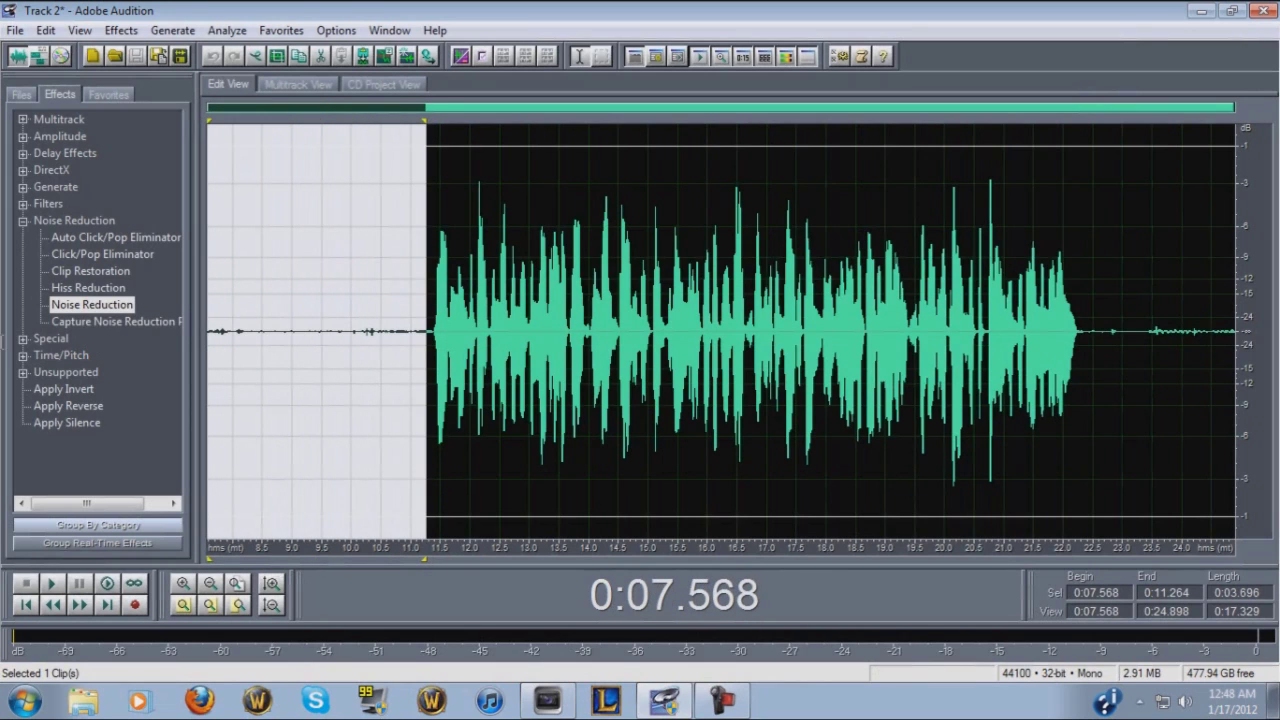
{"action": "right_click", "coordinate": [339, 266]}
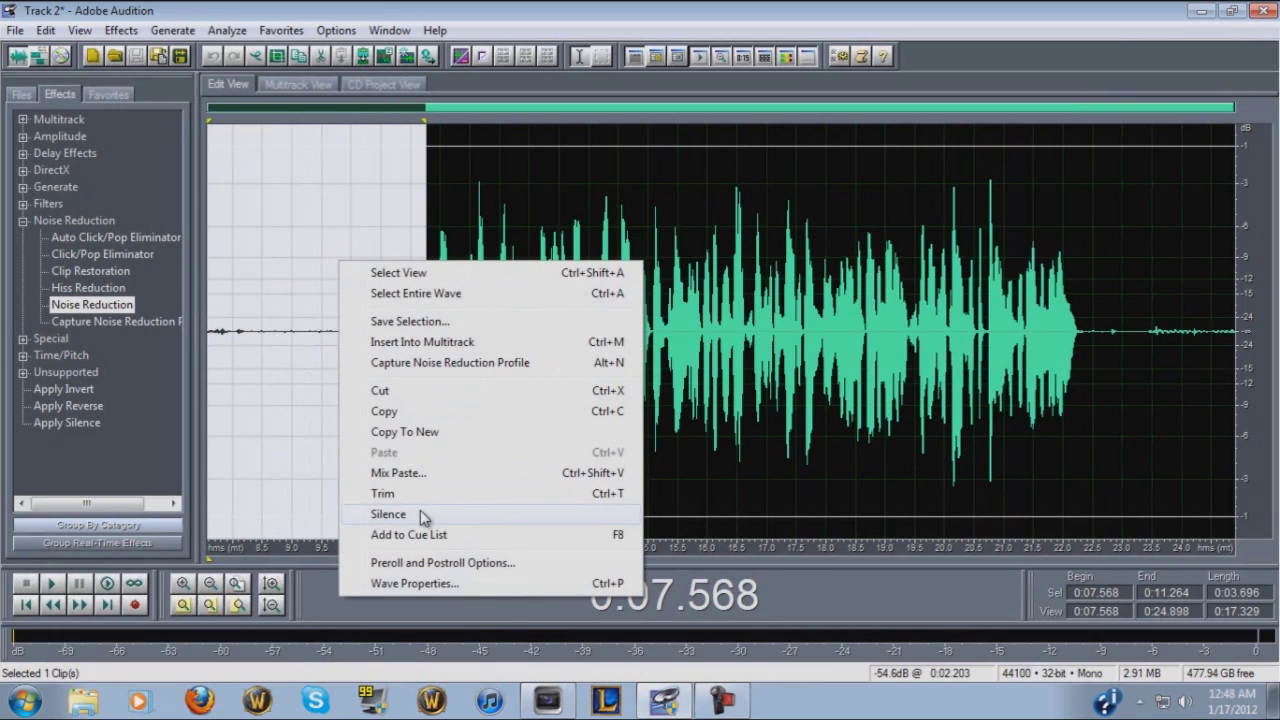
{"action": "left_click", "coordinate": [389, 514]}
Step: Select the quiet stretch after the vocal, from 0:22.323 to 0:24.917, and silence it
{"action": "left_click_drag", "start_coordinate": [1082, 336], "coordinate": [1122, 336]}
{"action": "left_click_drag", "start_coordinate": [1224, 334], "coordinate": [1236, 334]}
{"action": "right_click", "coordinate": [1230, 258]}
{"action": "left_click", "coordinate": [1063, 512]}
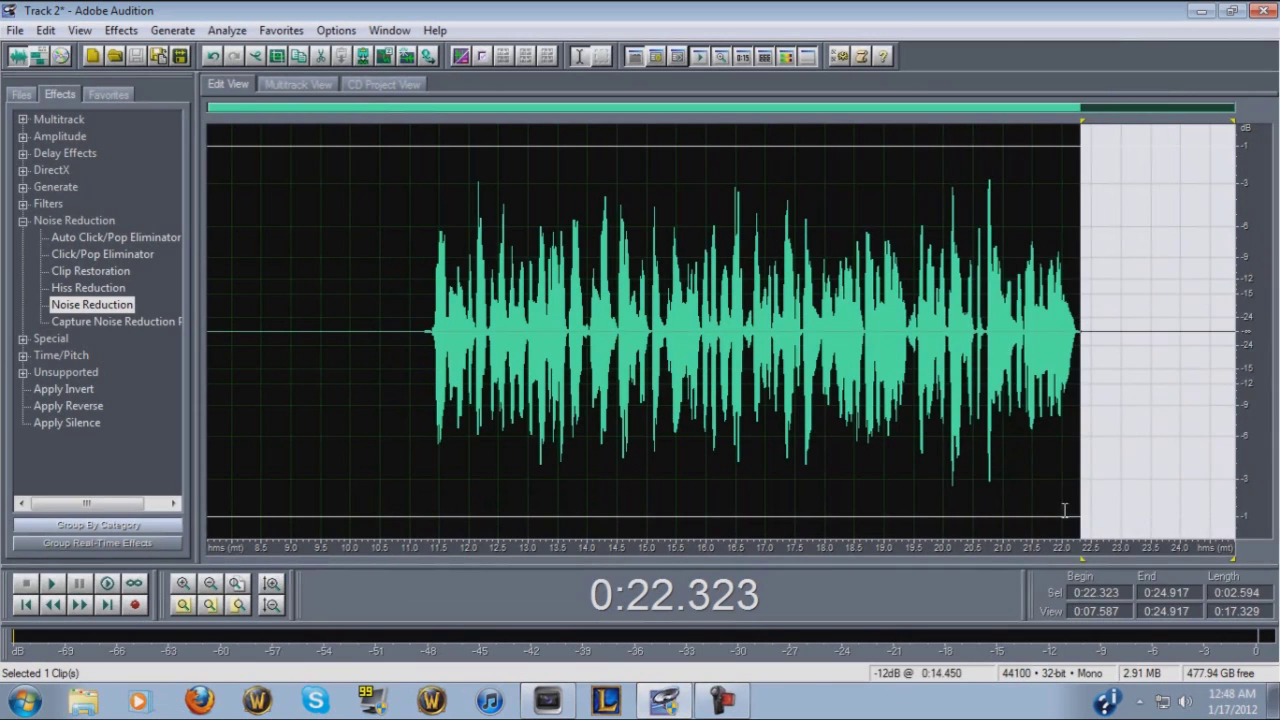
Step: Apply Noise Reduction to the entire vocal wave with the currently set noise profile
{"action": "left_click", "coordinate": [392, 295]}
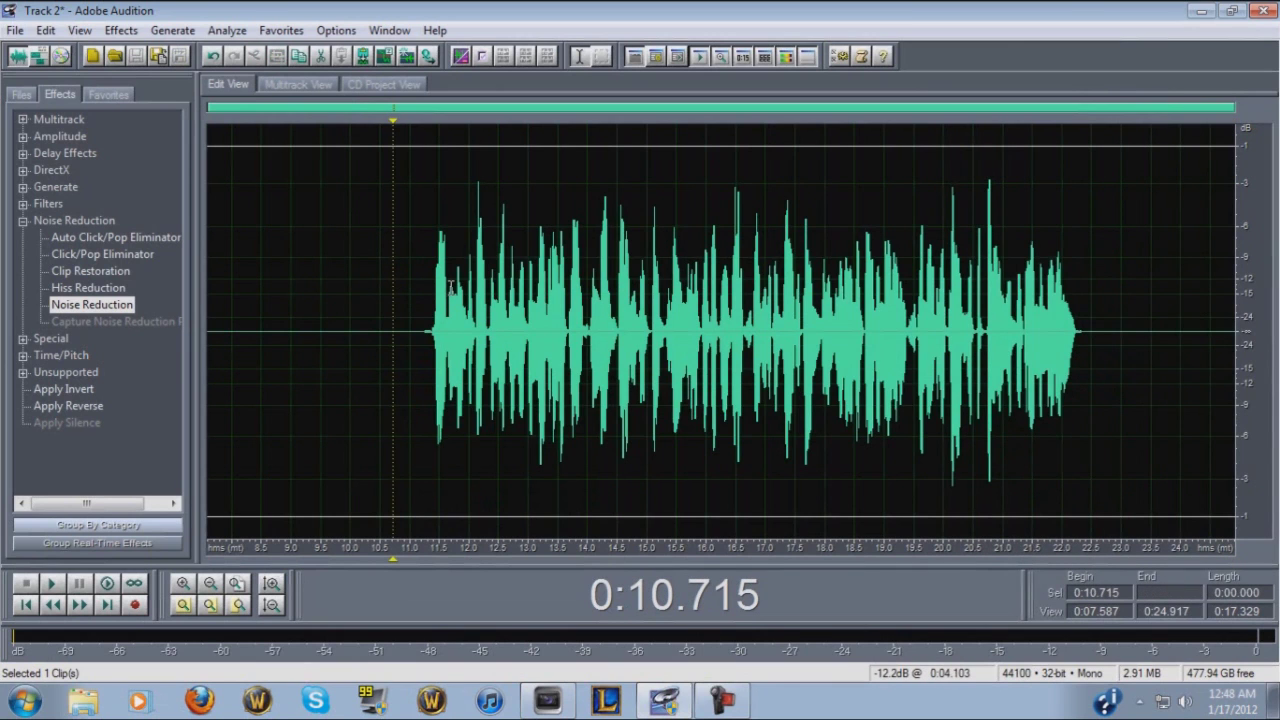
{"action": "double_click", "coordinate": [81, 307]}
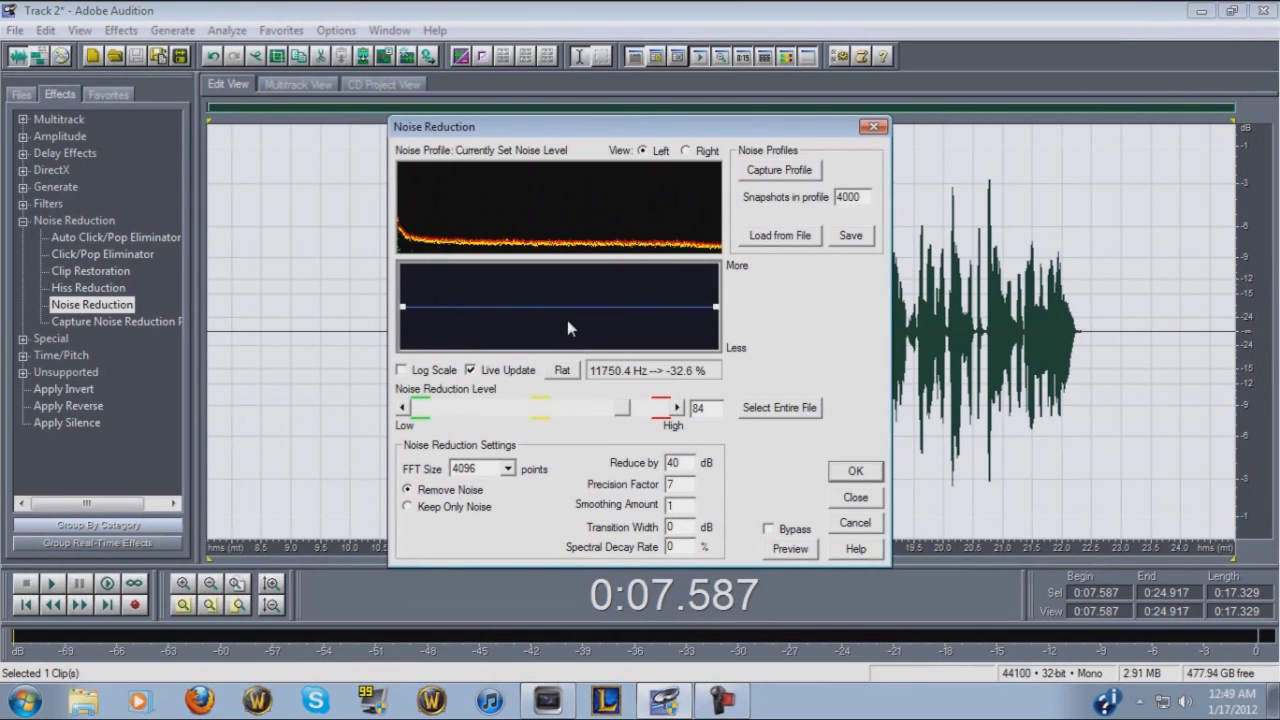
{"action": "left_click", "coordinate": [850, 474]}
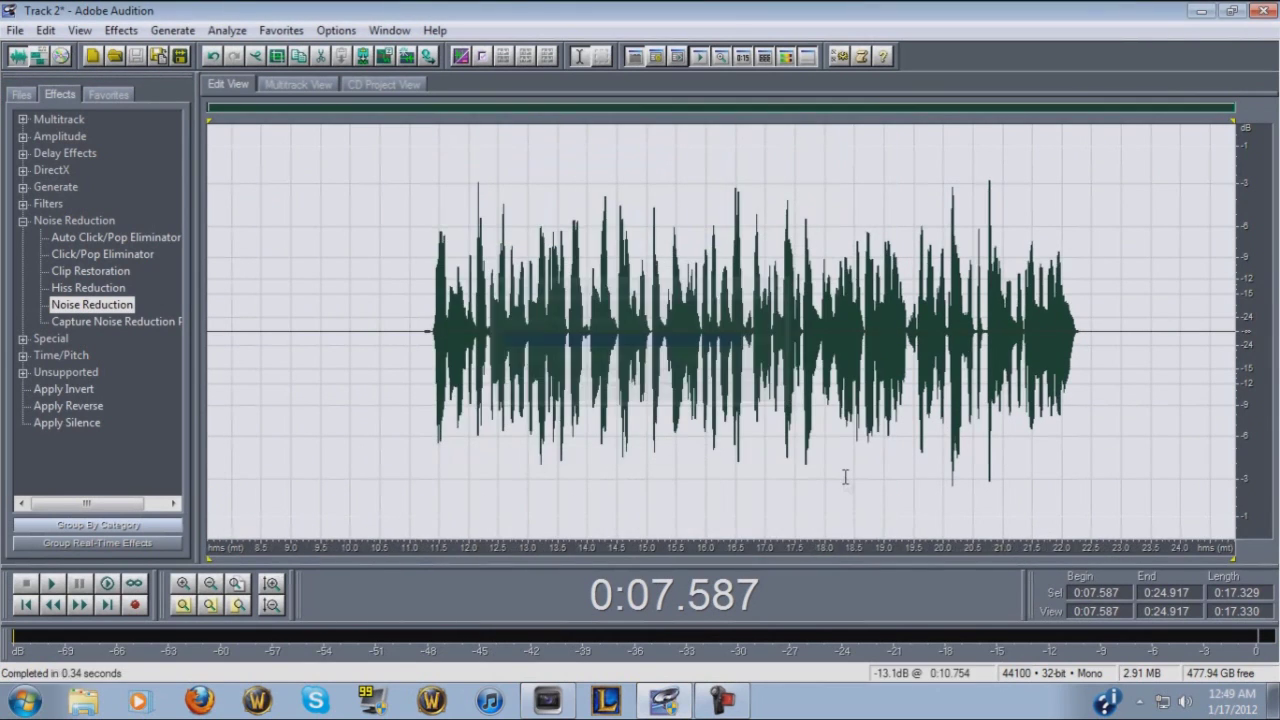
Step: Apply the Click/Pop Eliminator to the vocal with the Hiss + Lots of Clicks preset and automatically found levels
{"action": "double_click", "coordinate": [116, 252]}
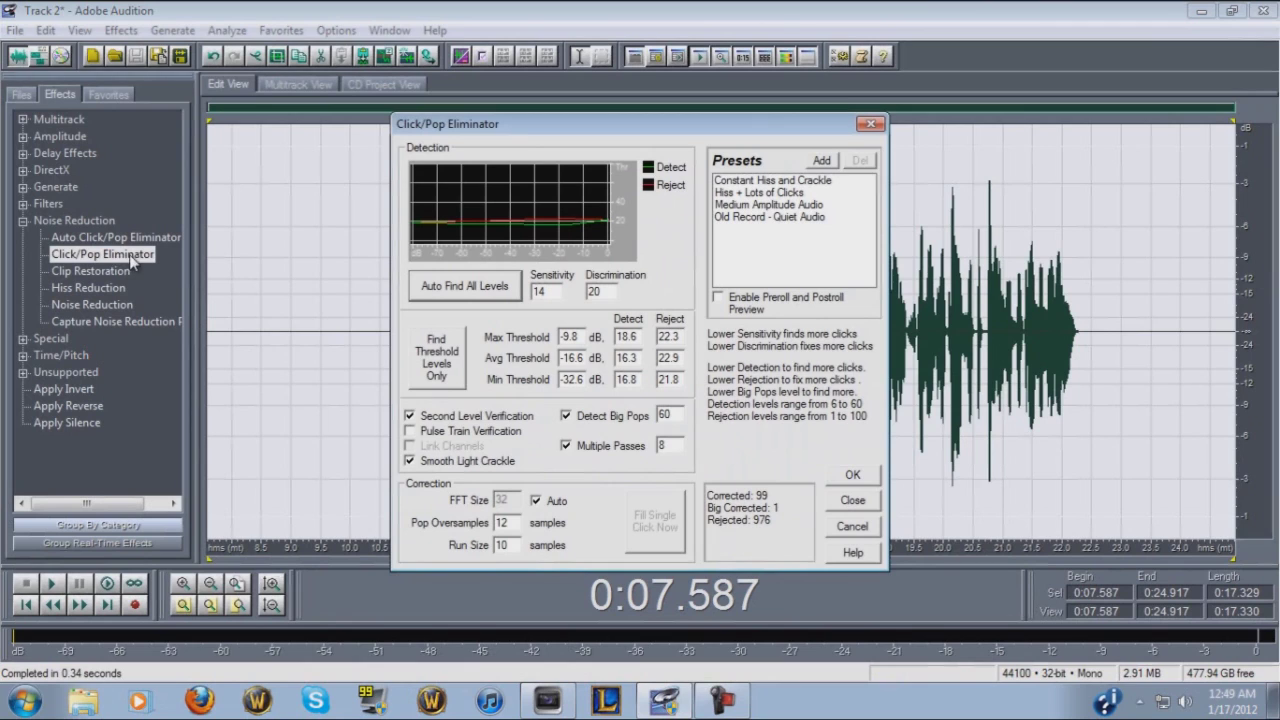
{"action": "left_click", "coordinate": [752, 192]}
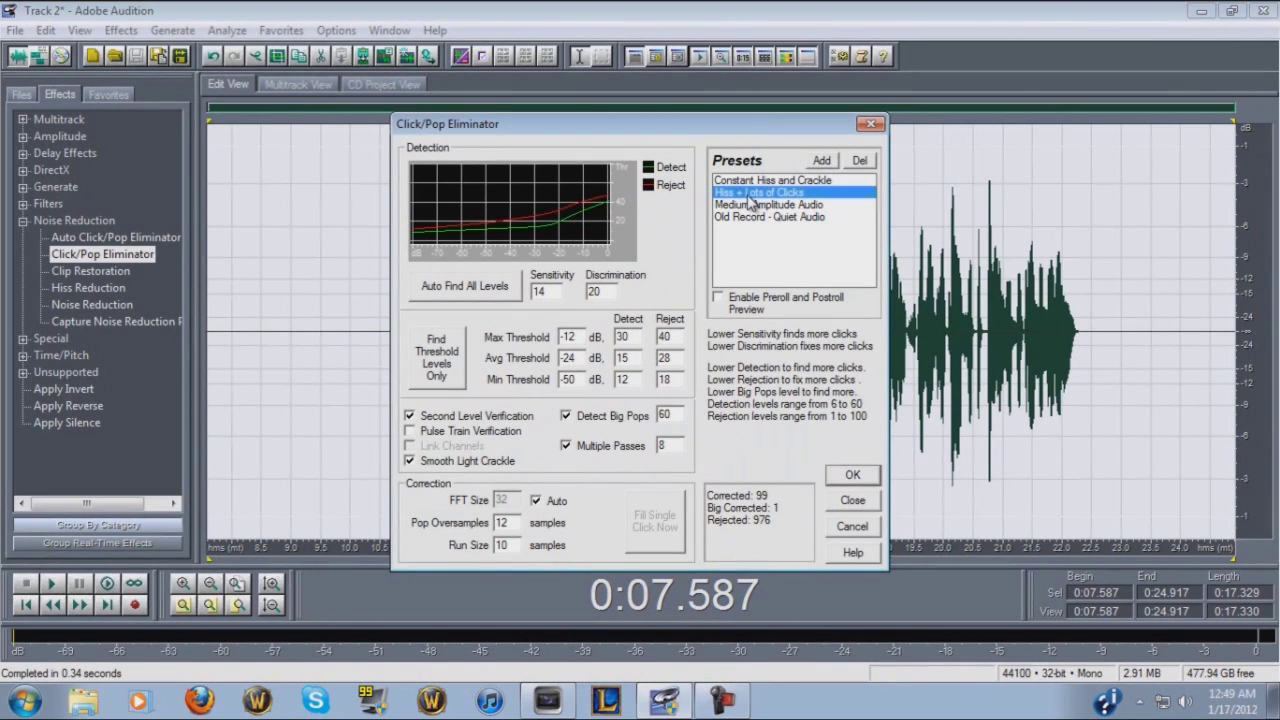
{"action": "left_click", "coordinate": [470, 288]}
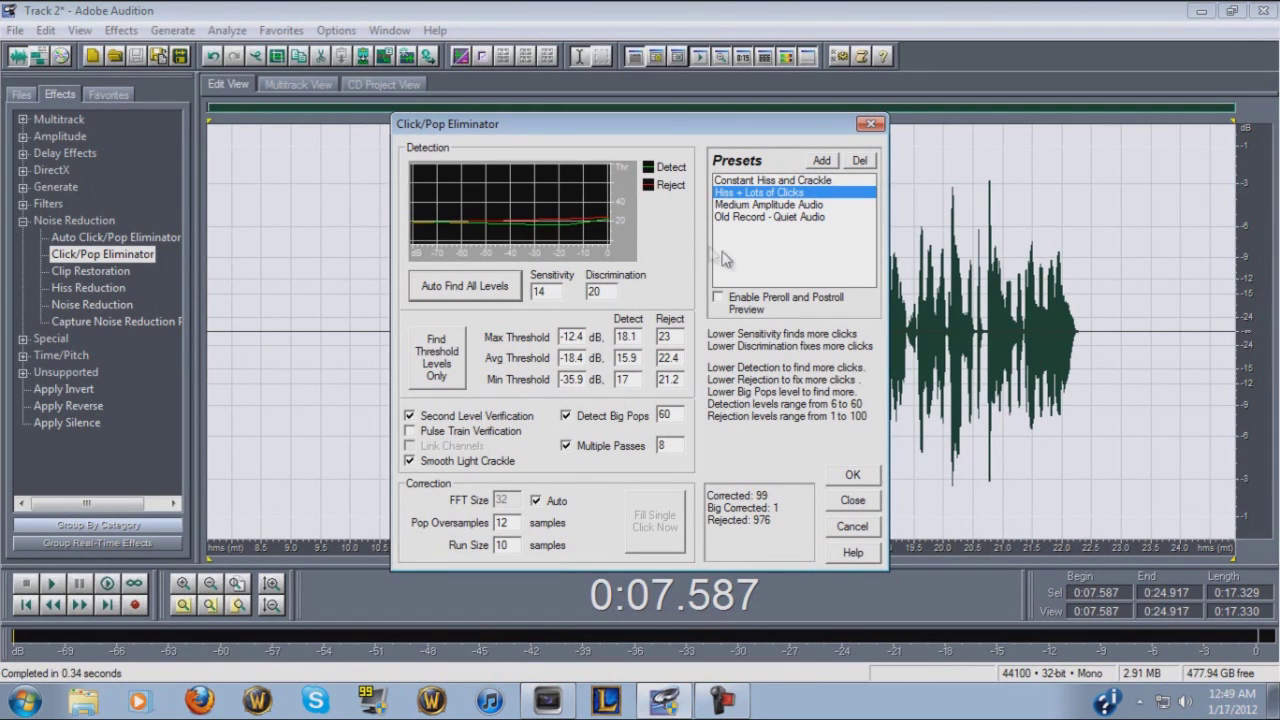
{"action": "left_click", "coordinate": [852, 474]}
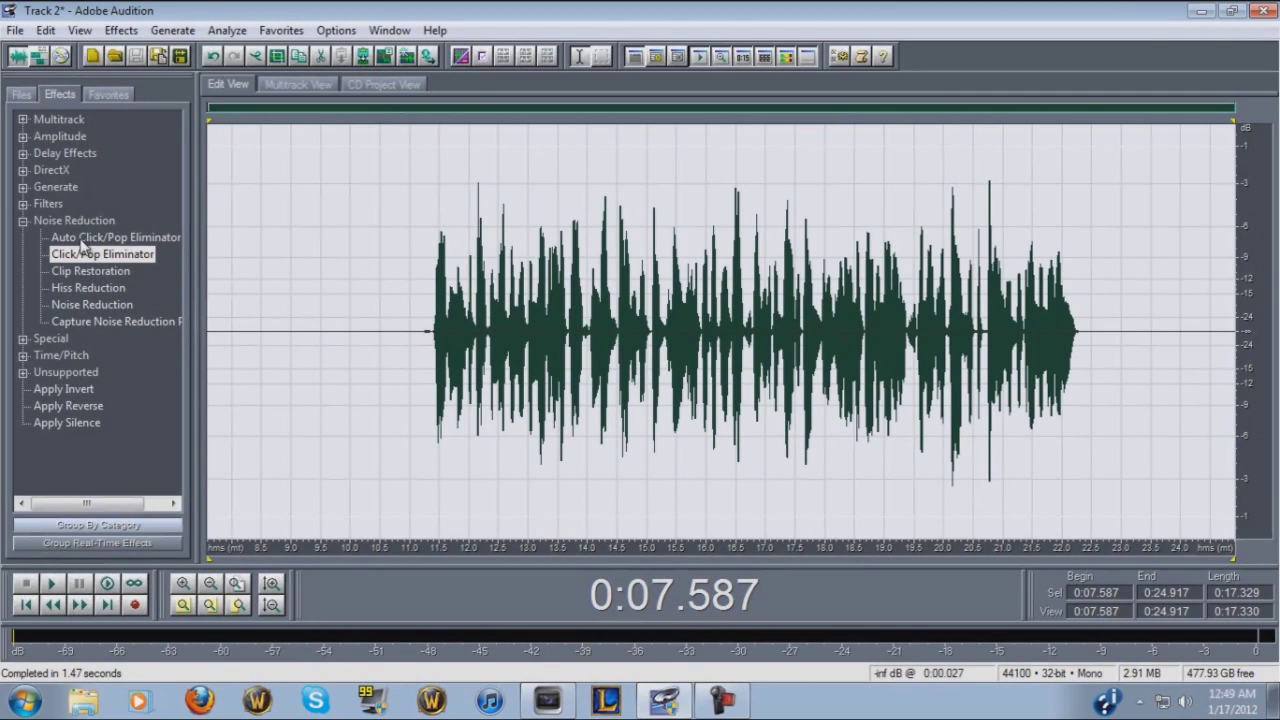
Step: Open the Graphic Equalizer filter for the vocal, choose the Premaster EQ preset and show its 10-band version
{"action": "left_click", "coordinate": [23, 203]}
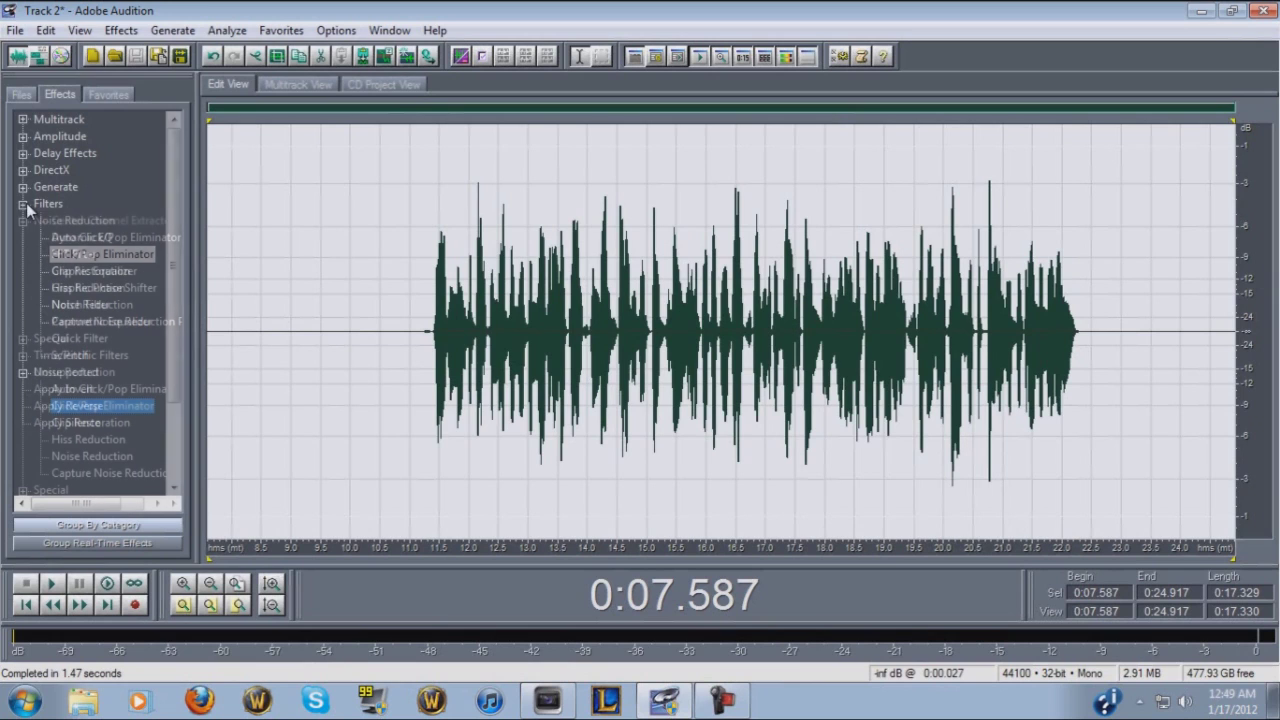
{"action": "double_click", "coordinate": [117, 271]}
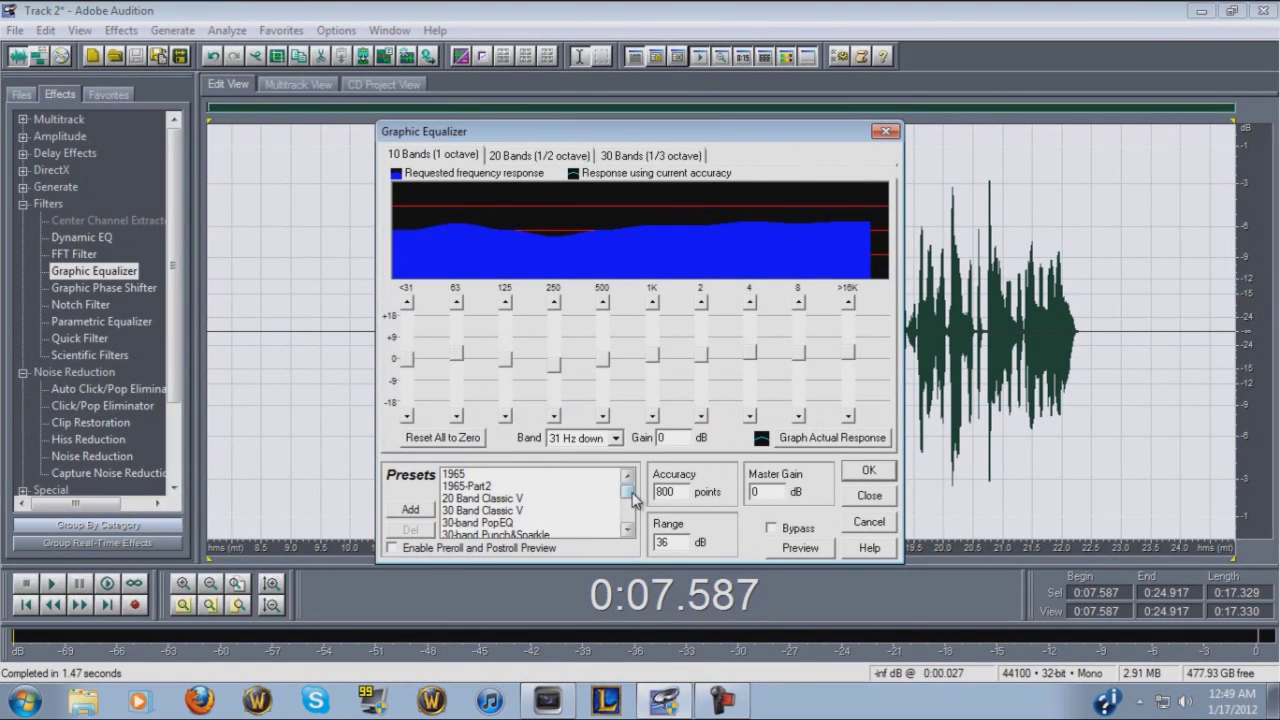
{"action": "left_click_drag", "start_coordinate": [626, 494], "coordinate": [627, 507]}
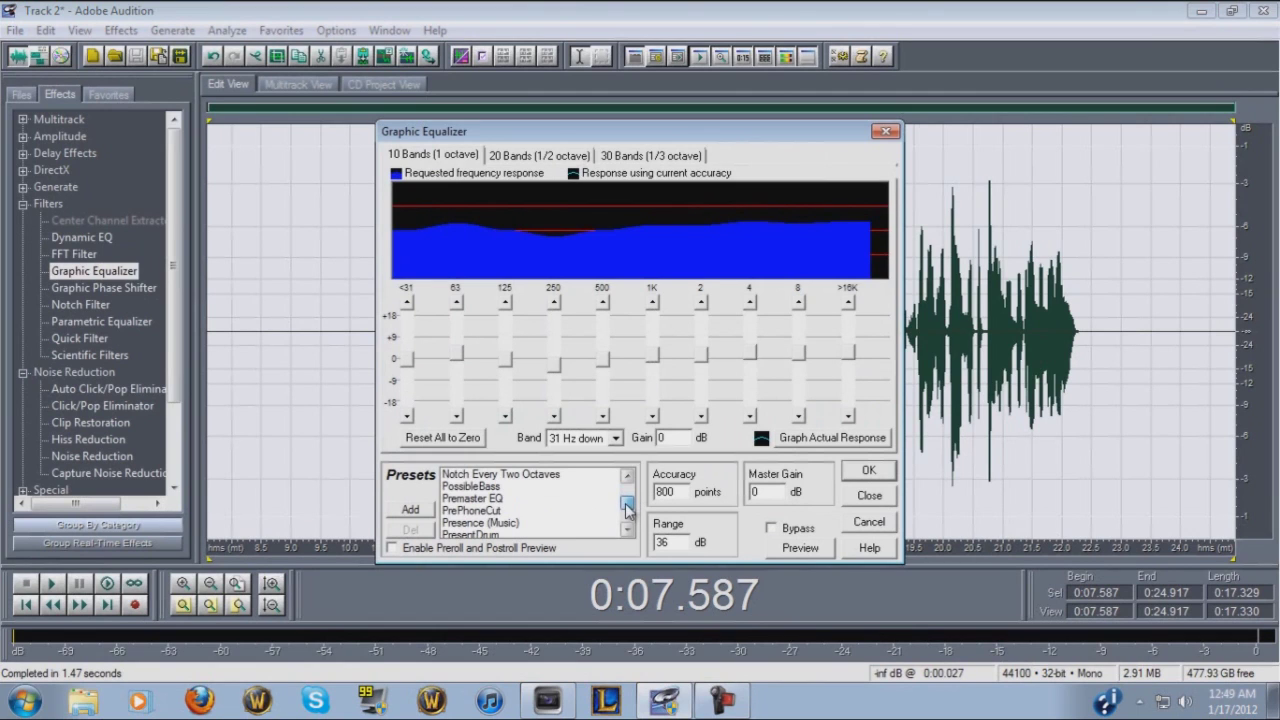
{"action": "left_click", "coordinate": [490, 500]}
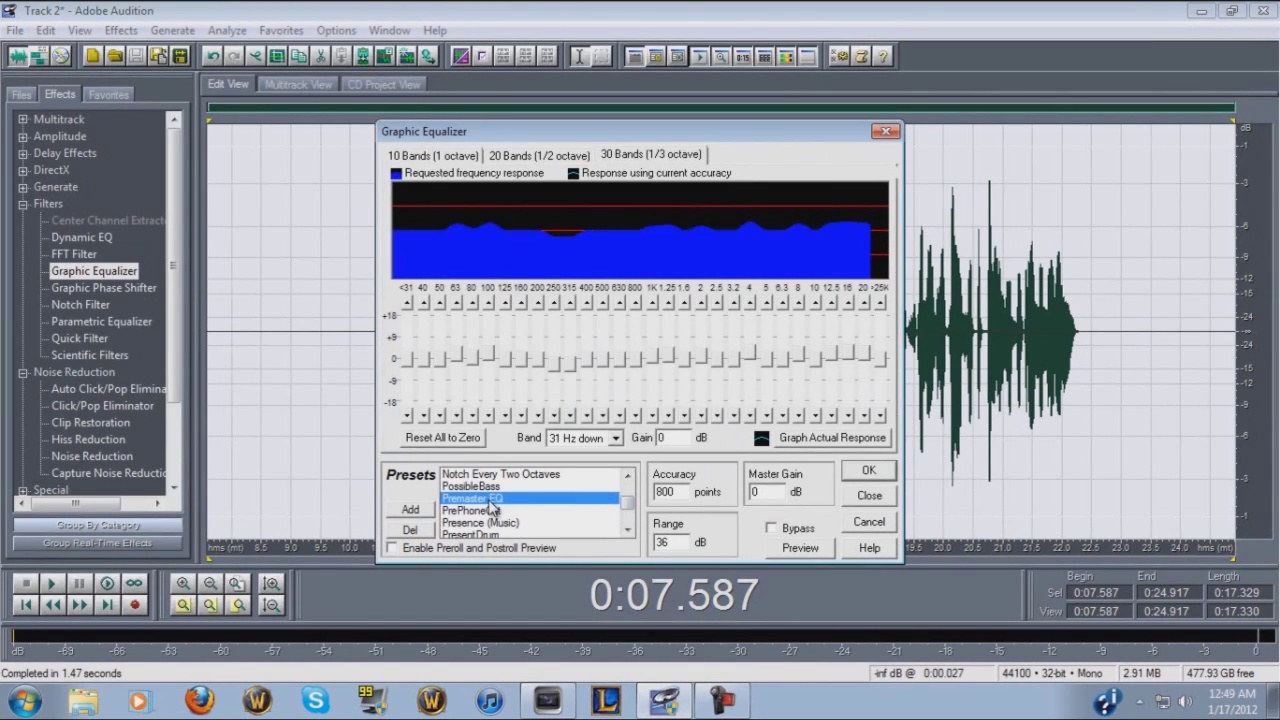
{"action": "left_click", "coordinate": [436, 158]}
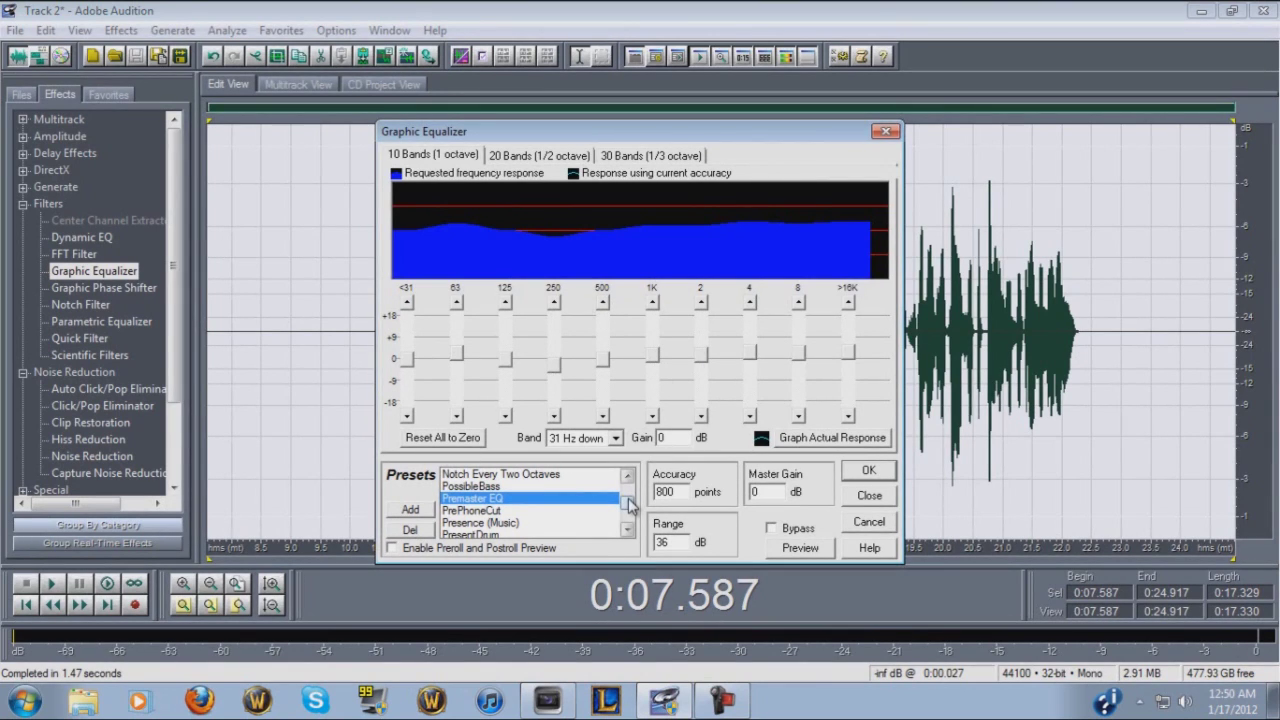
Step: Try other equalizer presets such as Sloping High End Boost, Teeny-Weeny-Wacky and Tinny 'N' Brittle, ending on SpitClear
{"action": "left_click_drag", "start_coordinate": [631, 506], "coordinate": [629, 518]}
{"action": "left_click", "coordinate": [517, 499]}
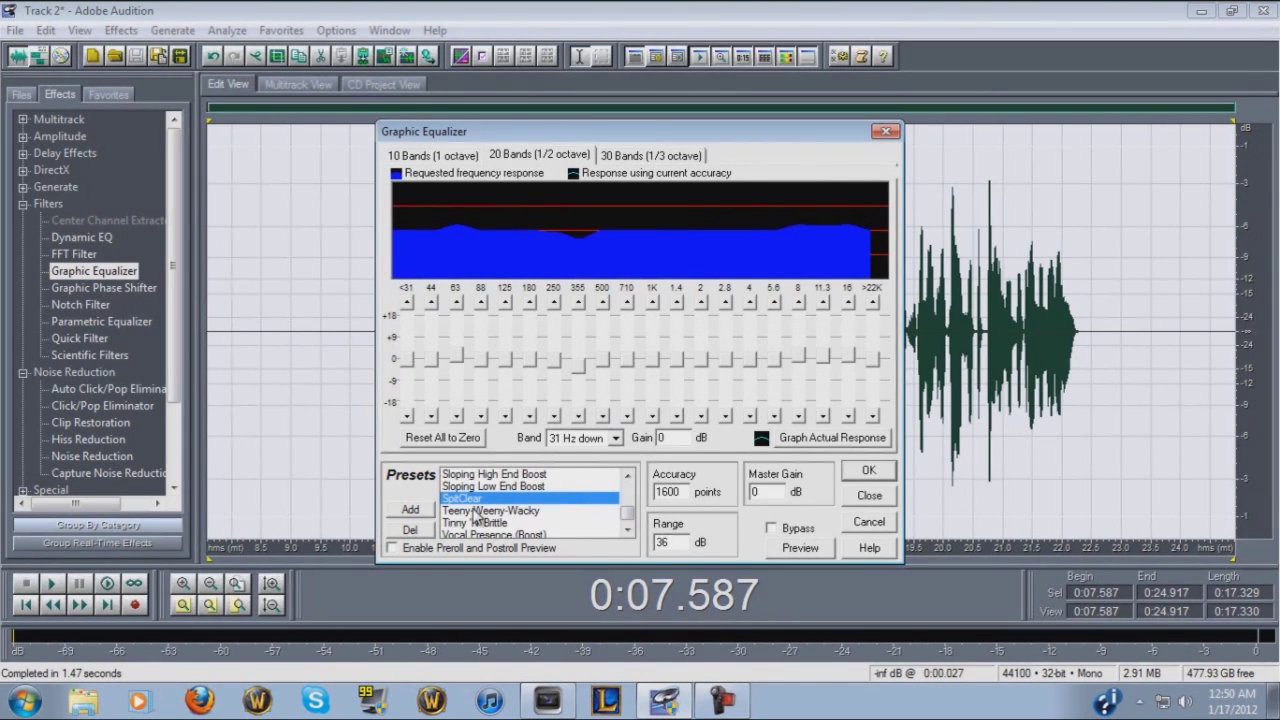
{"action": "left_click", "coordinate": [500, 487]}
{"action": "key", "text": "Up"}
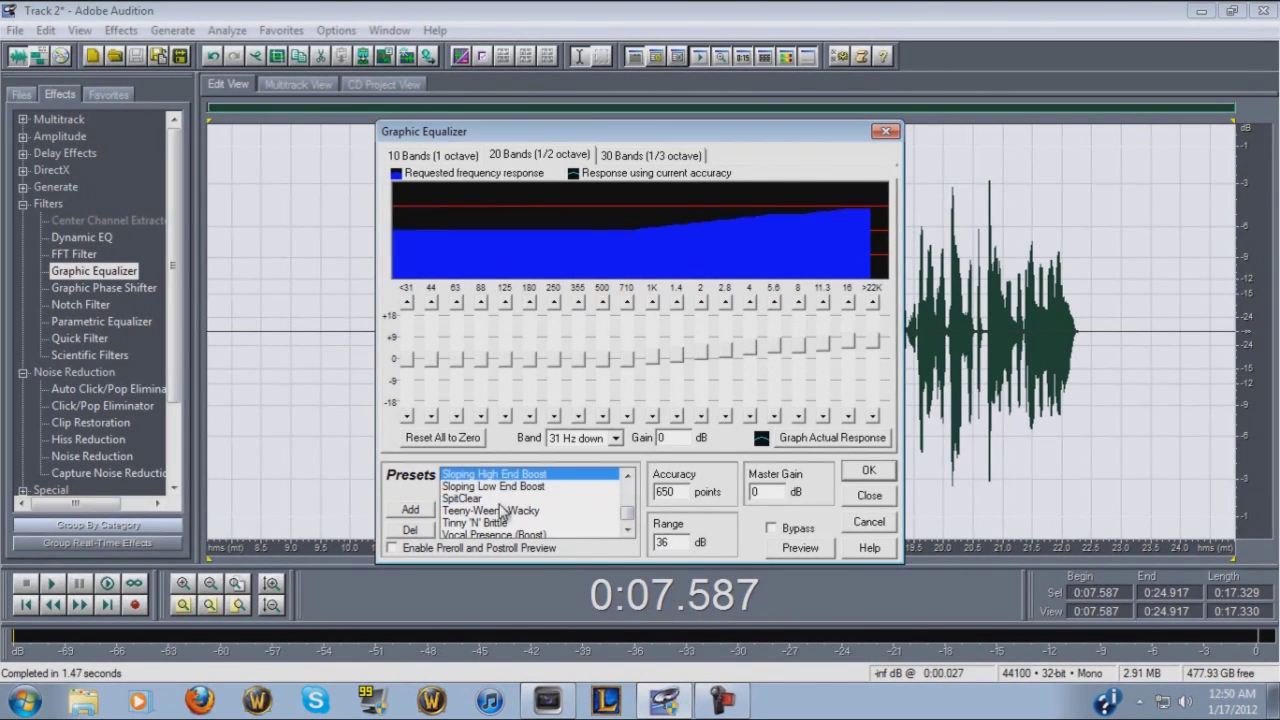
{"action": "left_click", "coordinate": [503, 510]}
{"action": "left_click", "coordinate": [490, 522]}
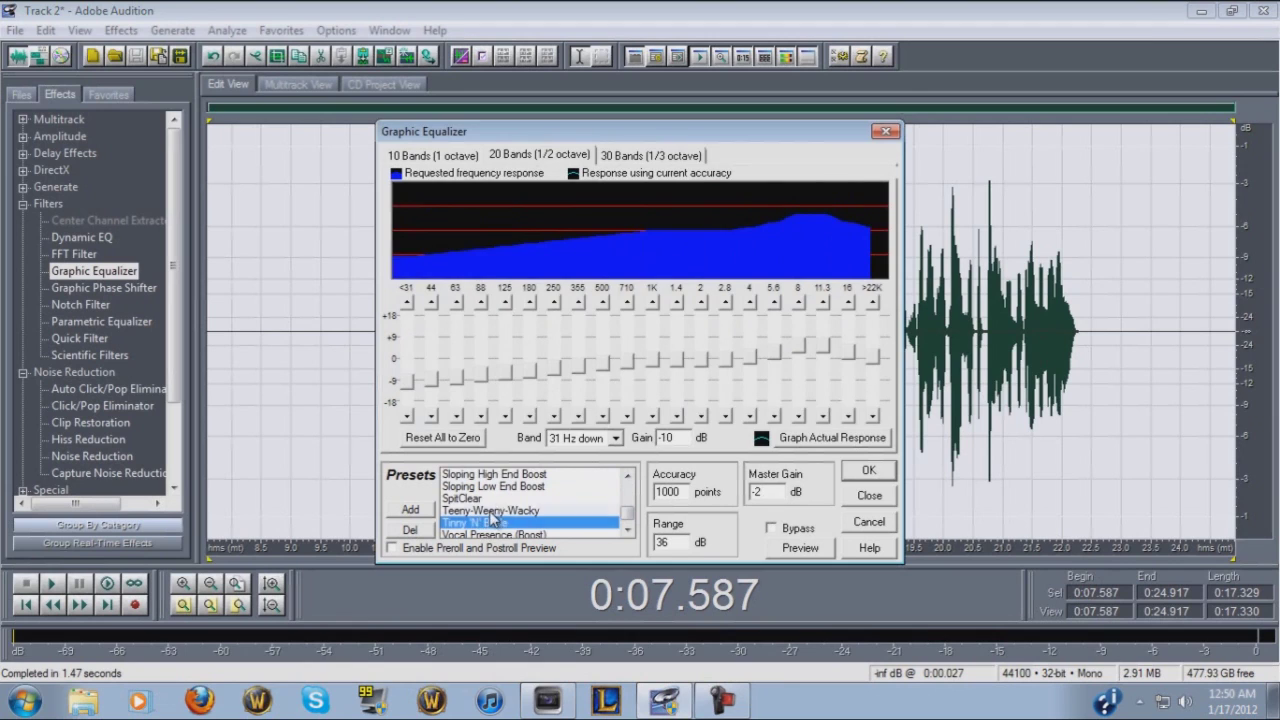
{"action": "left_click", "coordinate": [490, 511]}
{"action": "left_click", "coordinate": [490, 499]}
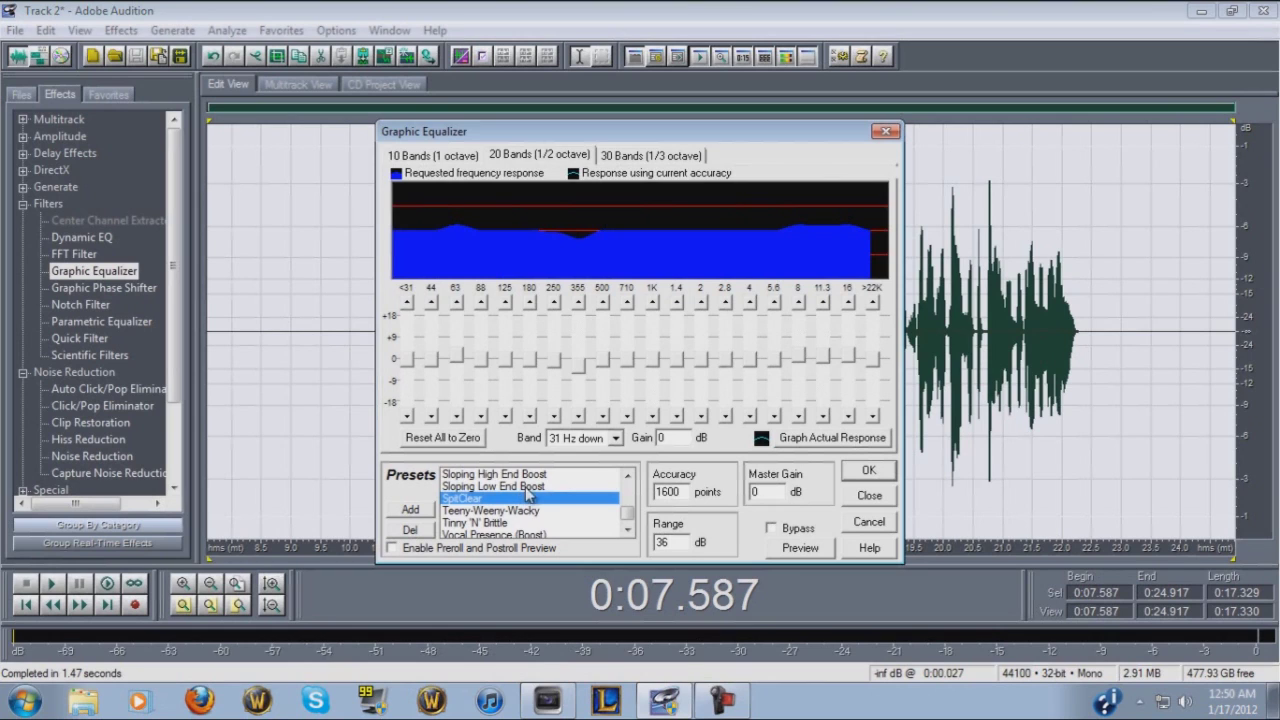
{"action": "left_click", "coordinate": [482, 486]}
{"action": "left_click", "coordinate": [481, 499]}
Step: Try custom gains on the equalizer bands from 500 Hz to 1.4K, and reload the SpitClear preset
{"action": "mouse_move", "coordinate": [677, 360]}
{"action": "left_mouse_down"}
{"action": "mouse_move", "coordinate": [677, 332]}
{"action": "mouse_move", "coordinate": [655, 368]}
{"action": "mouse_move", "coordinate": [637, 377]}
{"action": "mouse_move", "coordinate": [627, 345]}
{"action": "mouse_move", "coordinate": [627, 366]}
{"action": "mouse_move", "coordinate": [606, 363]}
{"action": "mouse_move", "coordinate": [604, 378]}
{"action": "left_mouse_up"}
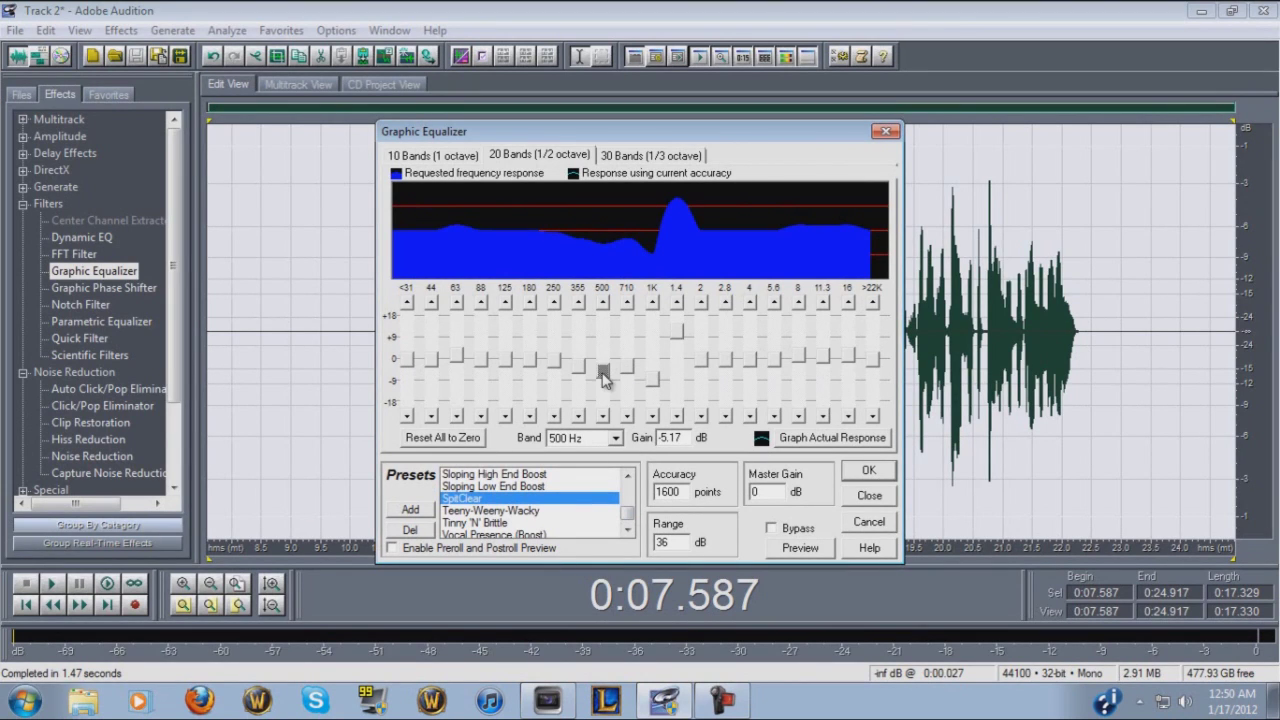
{"action": "left_click", "coordinate": [530, 487]}
{"action": "left_click", "coordinate": [500, 498]}
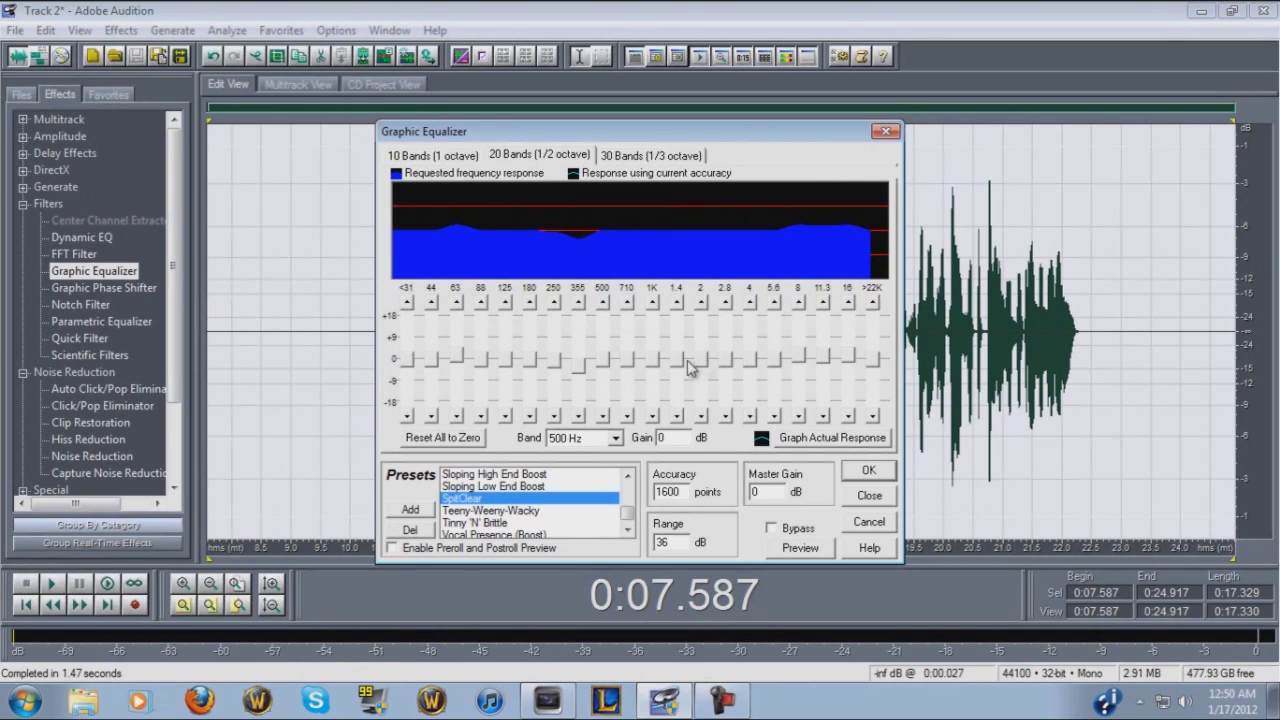
Step: Open the name prompt for a new equalizer preset and cancel it
{"action": "left_click", "coordinate": [411, 510]}
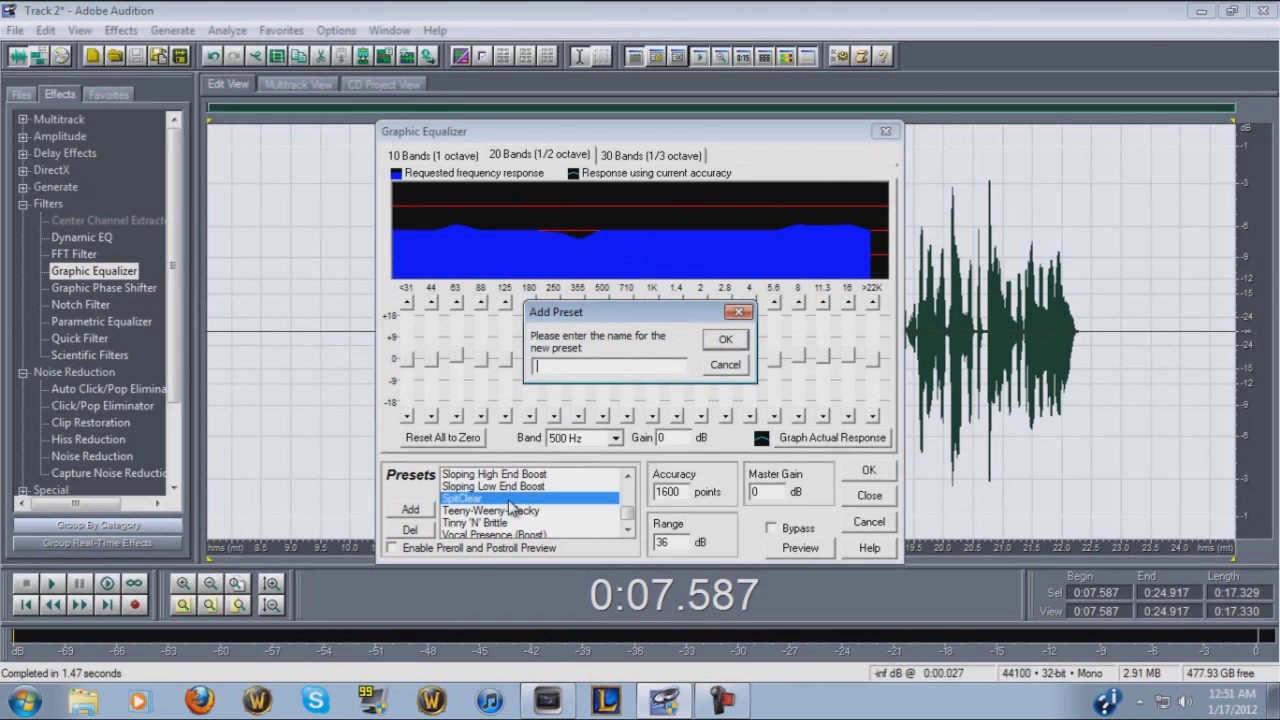
{"action": "left_click", "coordinate": [722, 366]}
Step: Choose the Premaster EQ preset, show its 10-band version and apply the equalizer to the vocal
{"action": "left_click_drag", "start_coordinate": [627, 511], "coordinate": [624, 505]}
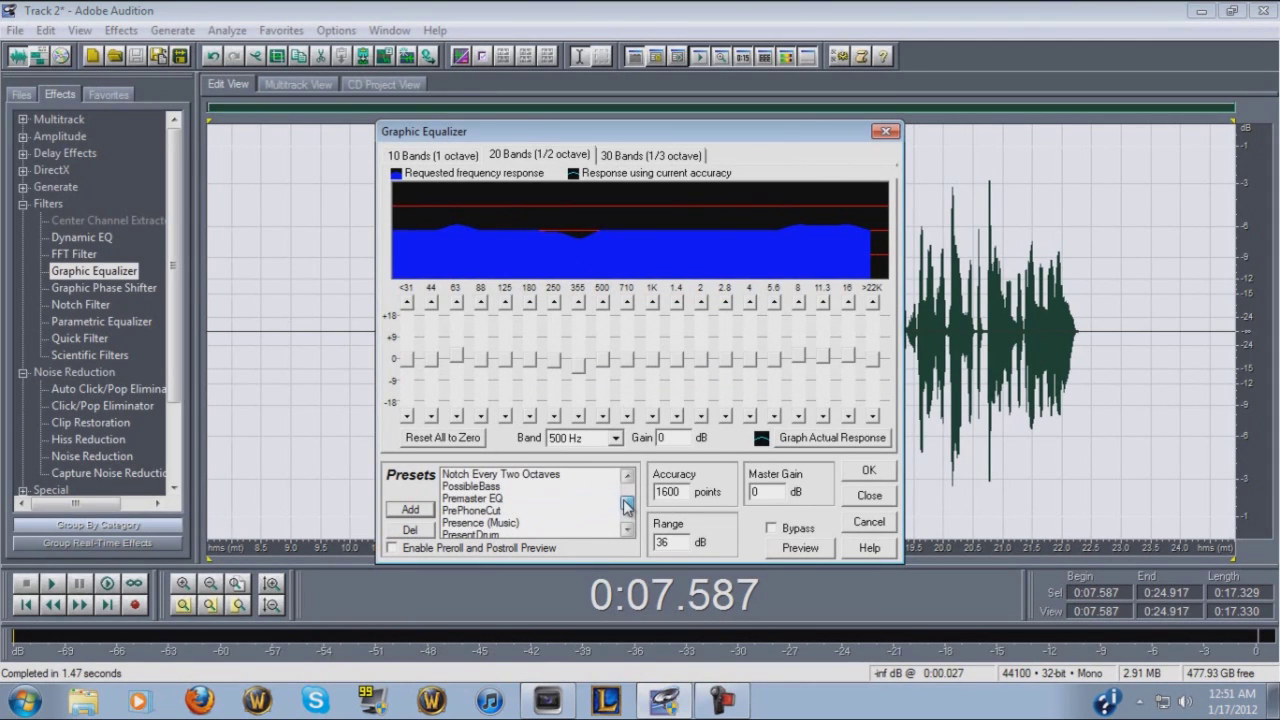
{"action": "left_click", "coordinate": [617, 498]}
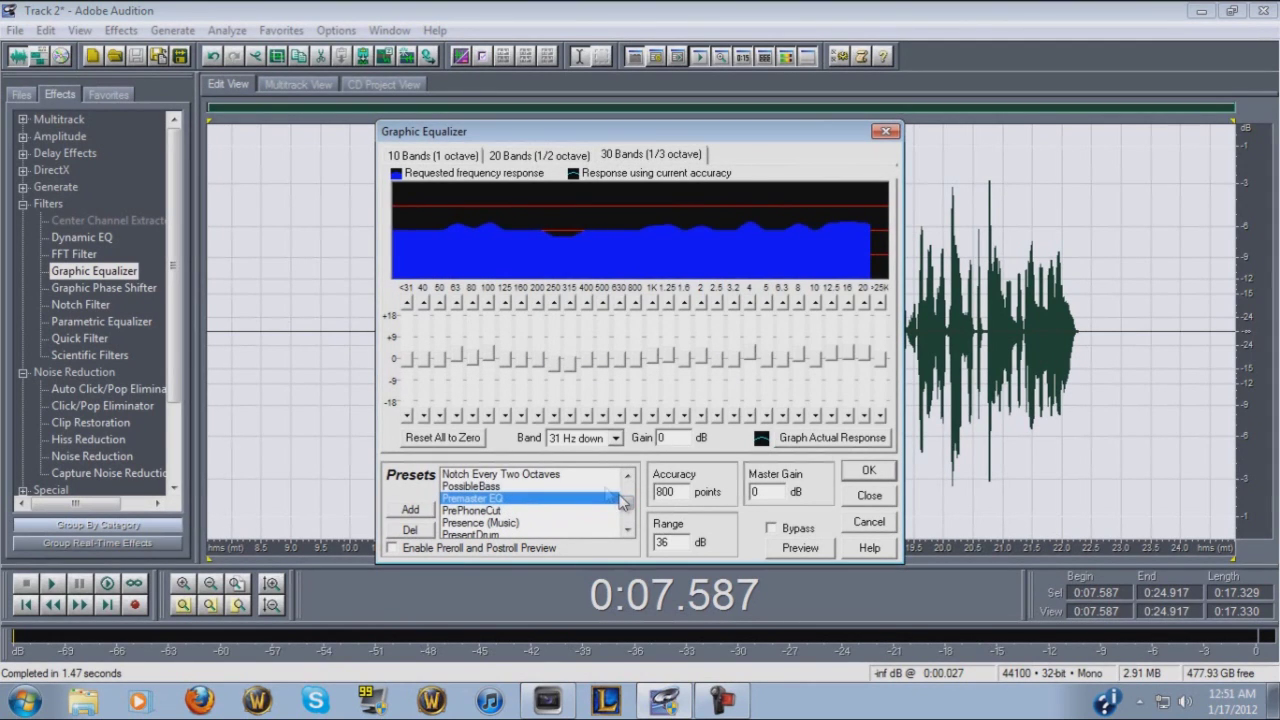
{"action": "left_click", "coordinate": [455, 156]}
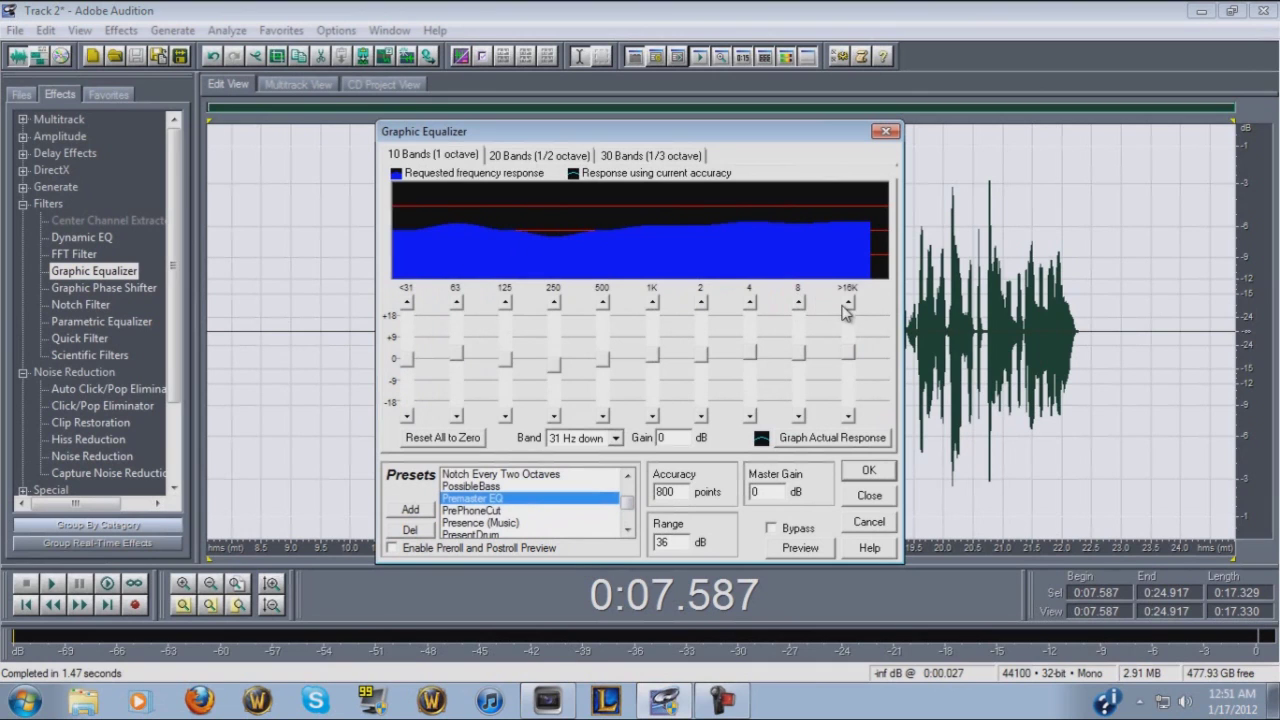
{"action": "left_click", "coordinate": [872, 472]}
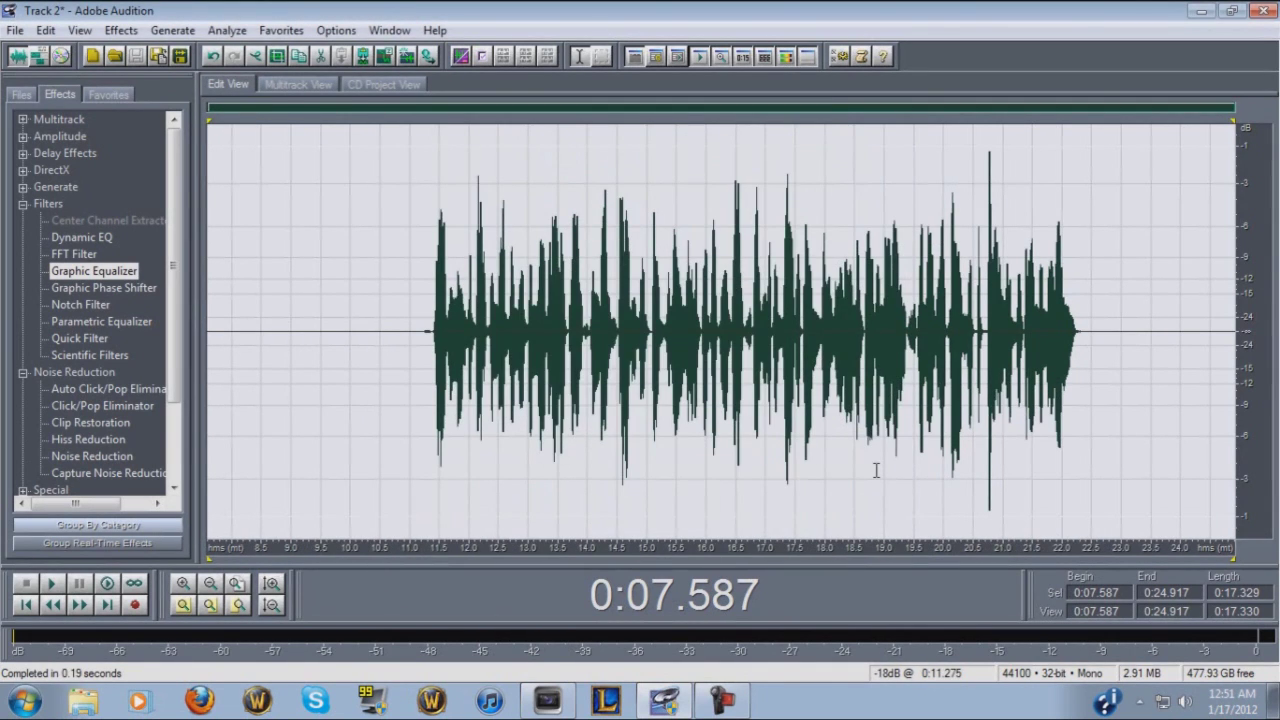
Step: Apply the FFT Filter with the De-Esser preset to the vocal
{"action": "double_click", "coordinate": [76, 255]}
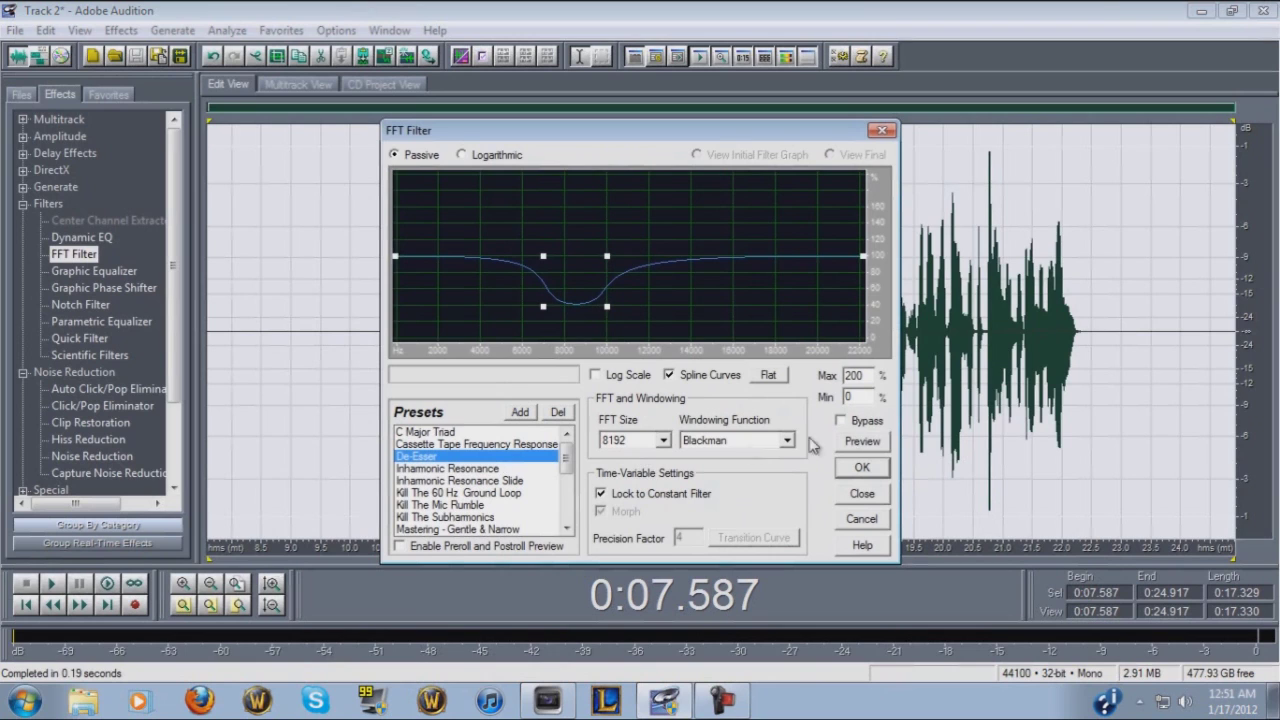
{"action": "left_click", "coordinate": [862, 469]}
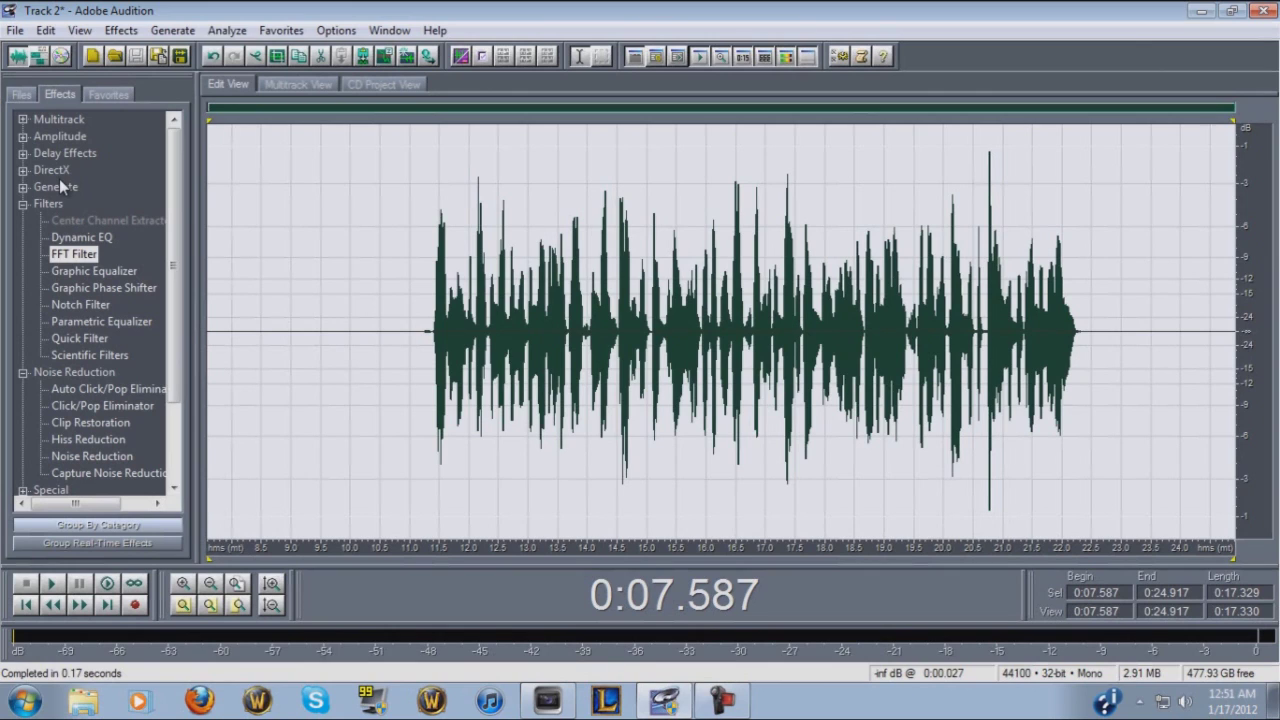
Step: Open the Reverb effect for the vocal, choose the Tight and Close preset and preview it
{"action": "left_click", "coordinate": [23, 153]}
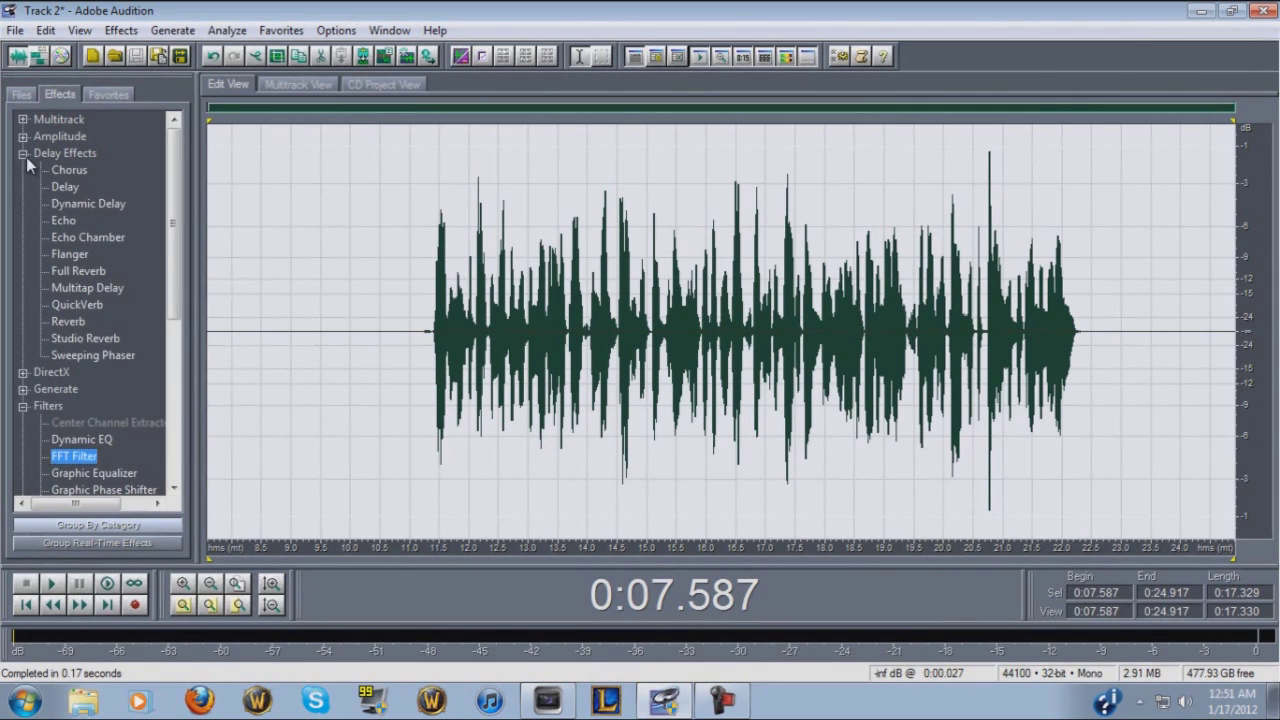
{"action": "double_click", "coordinate": [68, 321]}
{"action": "left_click", "coordinate": [740, 287]}
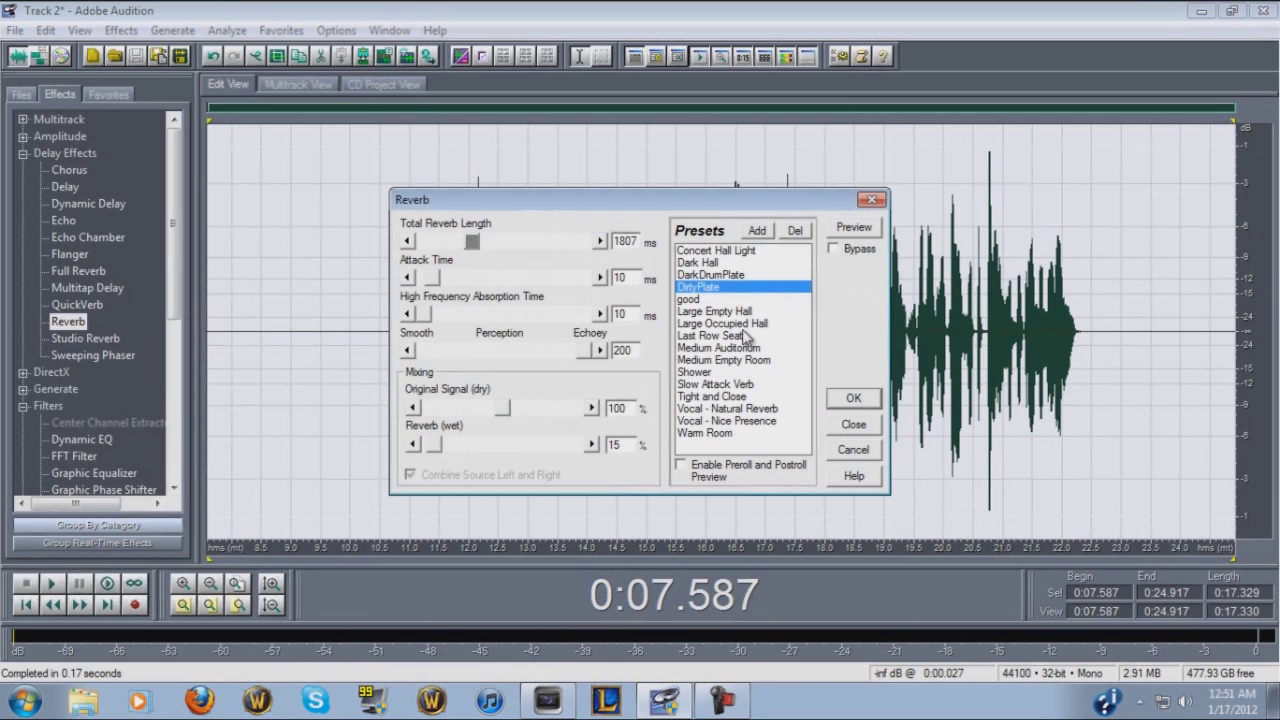
{"action": "left_click_drag", "start_coordinate": [669, 210], "coordinate": [651, 238]}
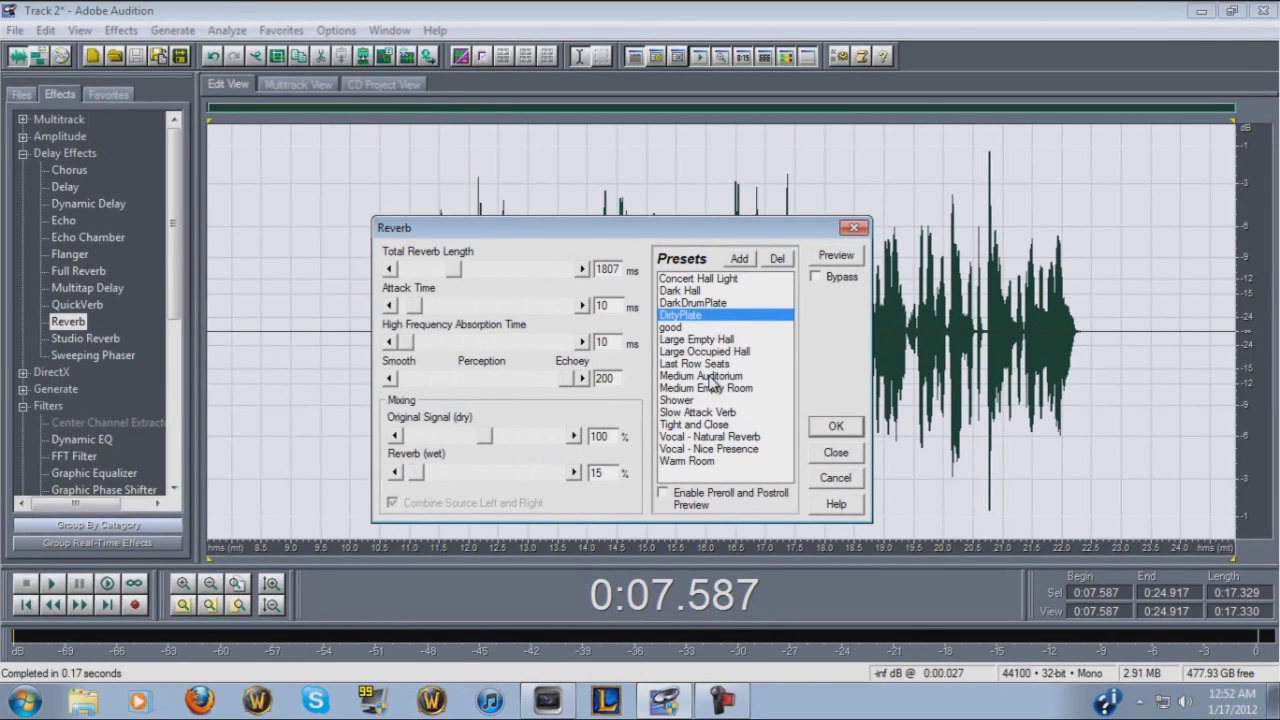
{"action": "left_click", "coordinate": [720, 426]}
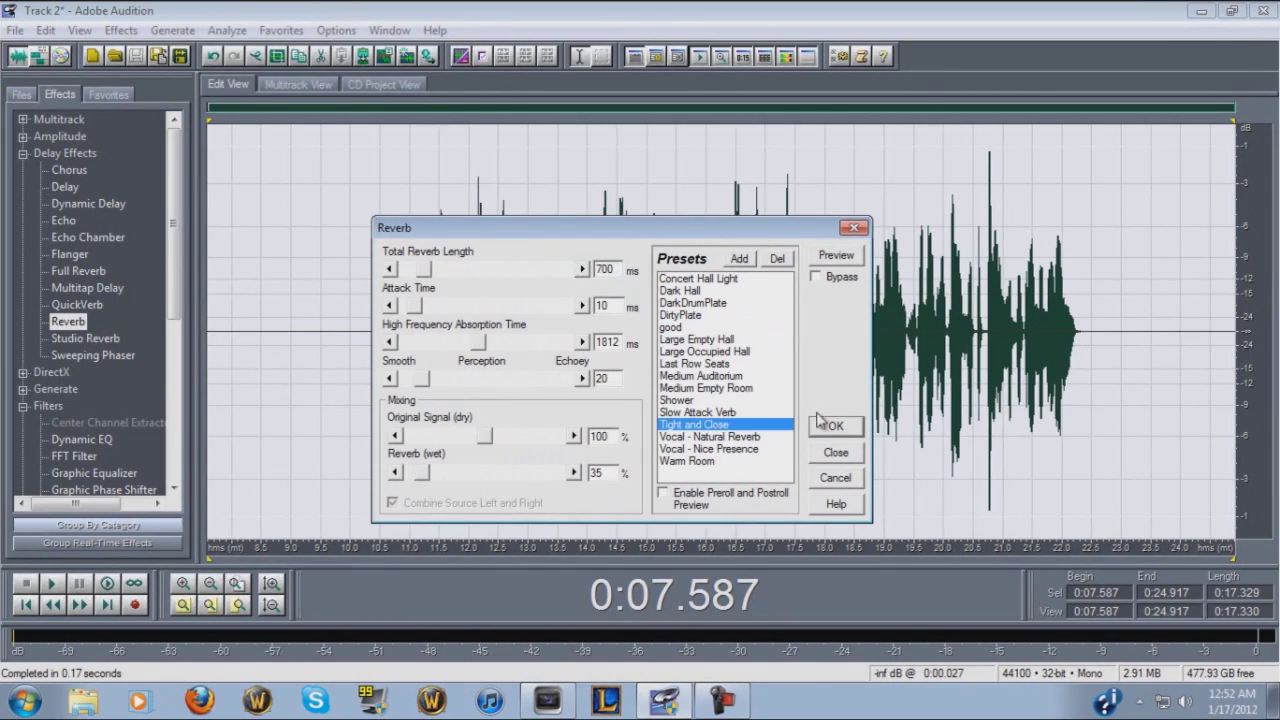
{"action": "left_click", "coordinate": [833, 255]}
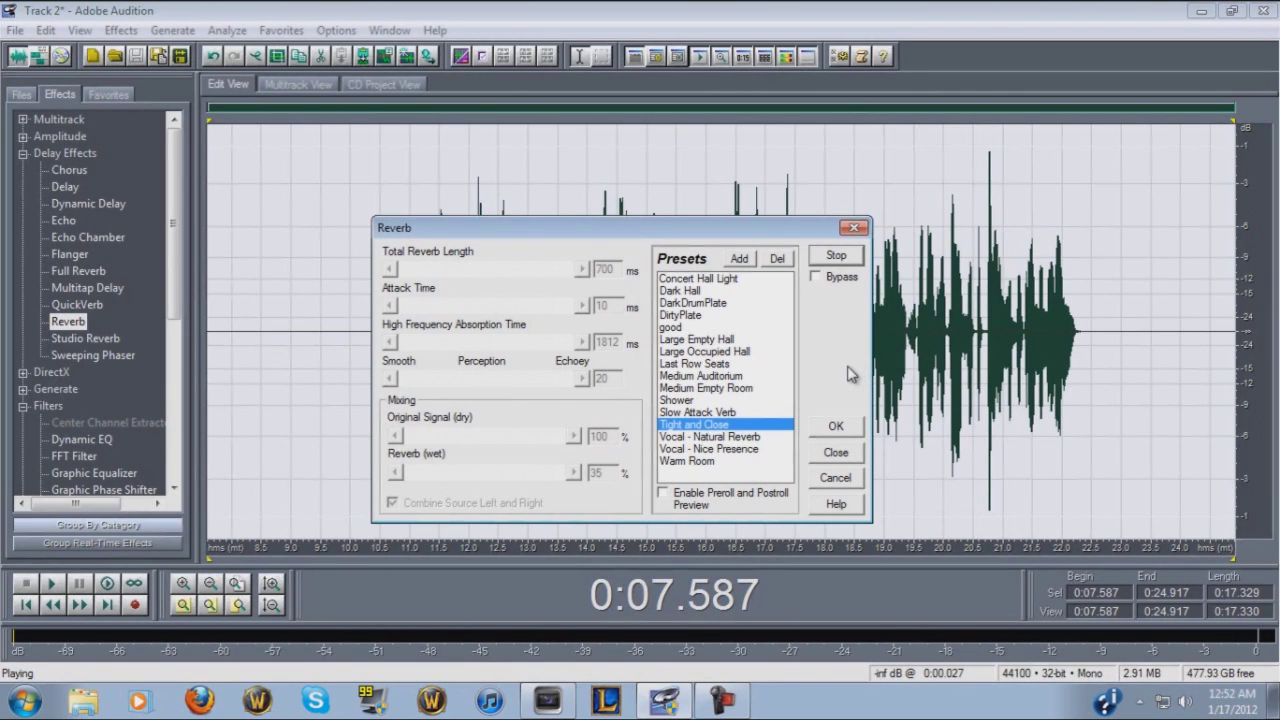
{"action": "left_click", "coordinate": [848, 262]}
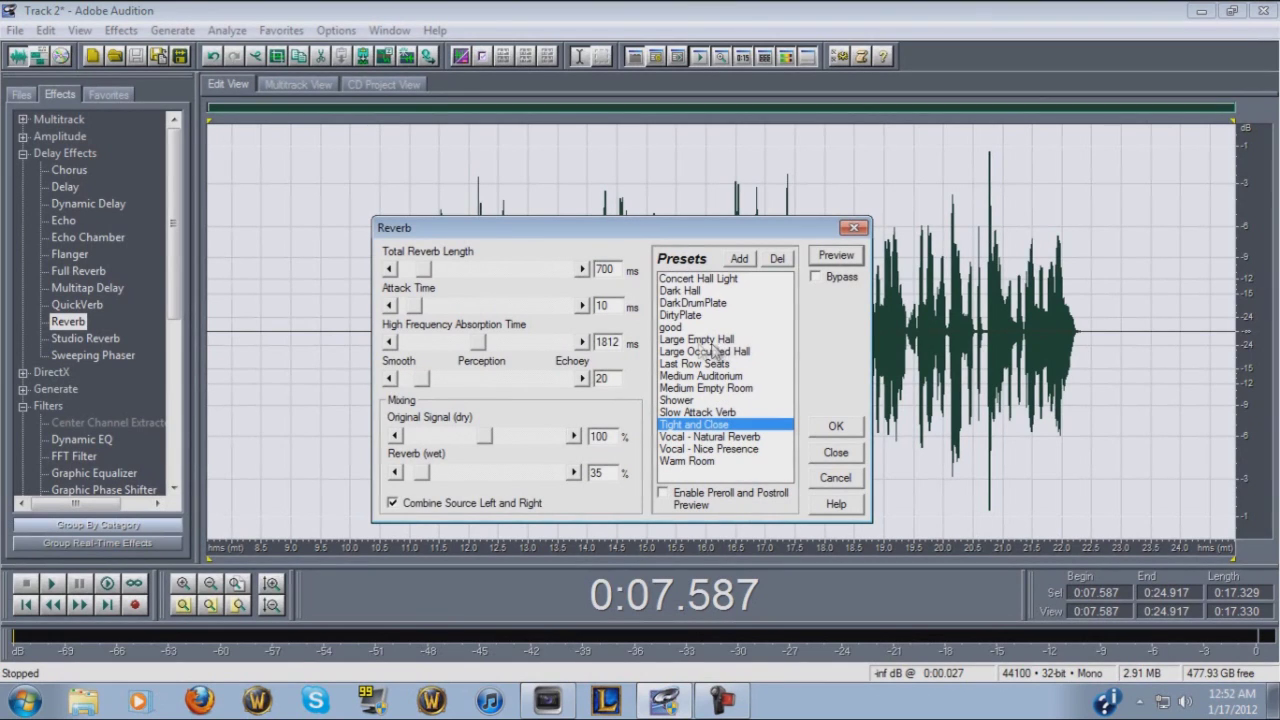
Step: Try a total reverb length of 2083 ms, attack time of 90.1 ms and perception of 65, and cancel the reverb
{"action": "left_click_drag", "start_coordinate": [422, 271], "coordinate": [458, 270]}
{"action": "left_click_drag", "start_coordinate": [415, 306], "coordinate": [480, 350]}
{"action": "left_click_drag", "start_coordinate": [421, 380], "coordinate": [466, 388]}
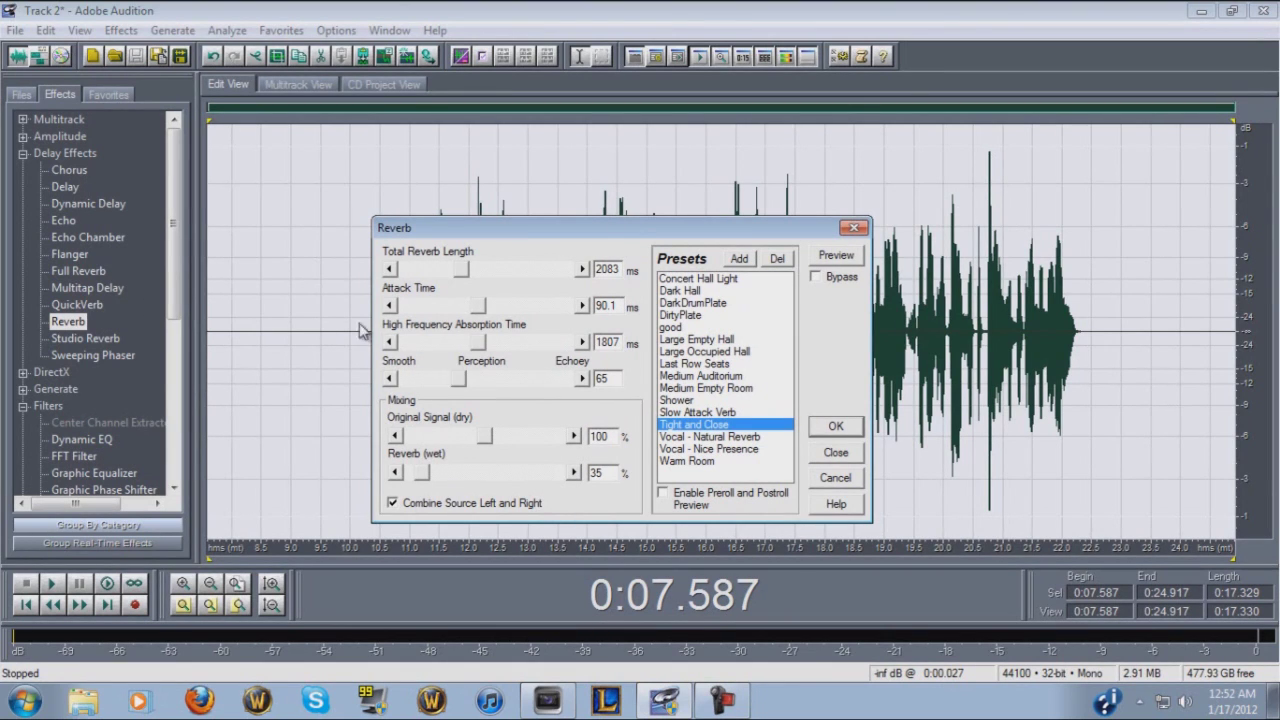
{"action": "left_click", "coordinate": [835, 478]}
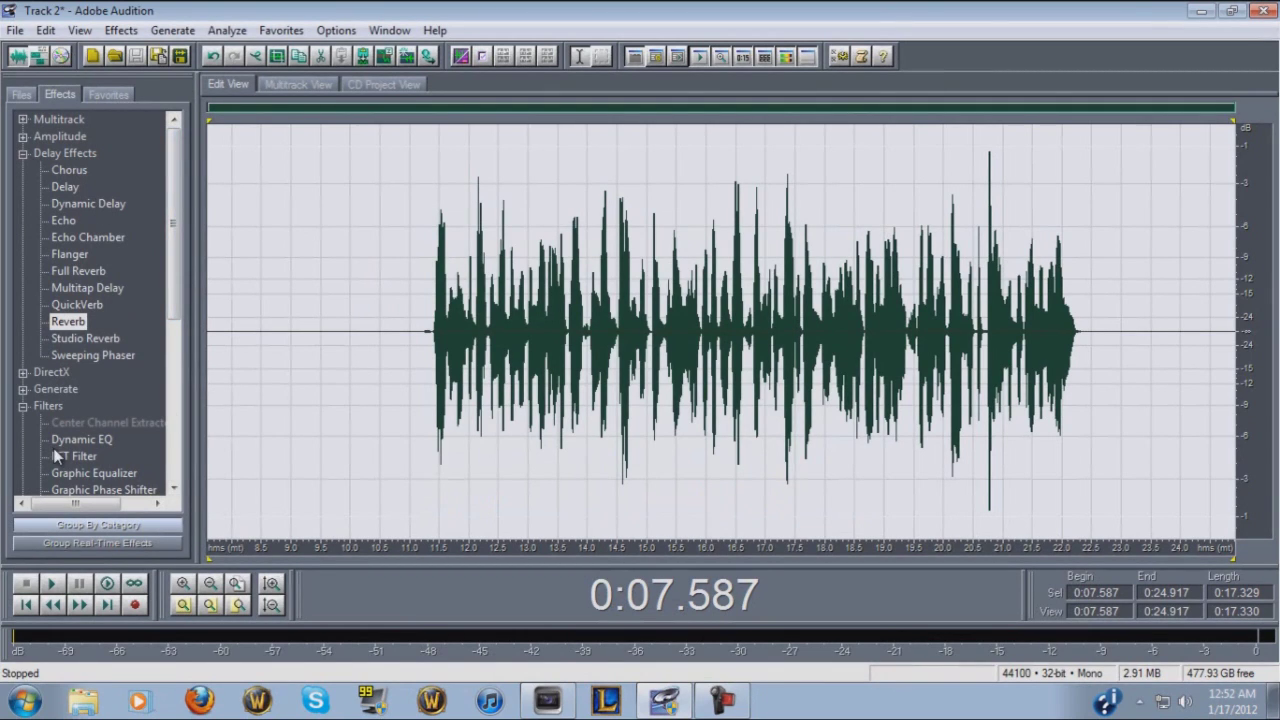
Step: Apply Amplify/Fade with the Center Wave preset at 0 dB amplification to the vocal
{"action": "left_click", "coordinate": [18, 153]}
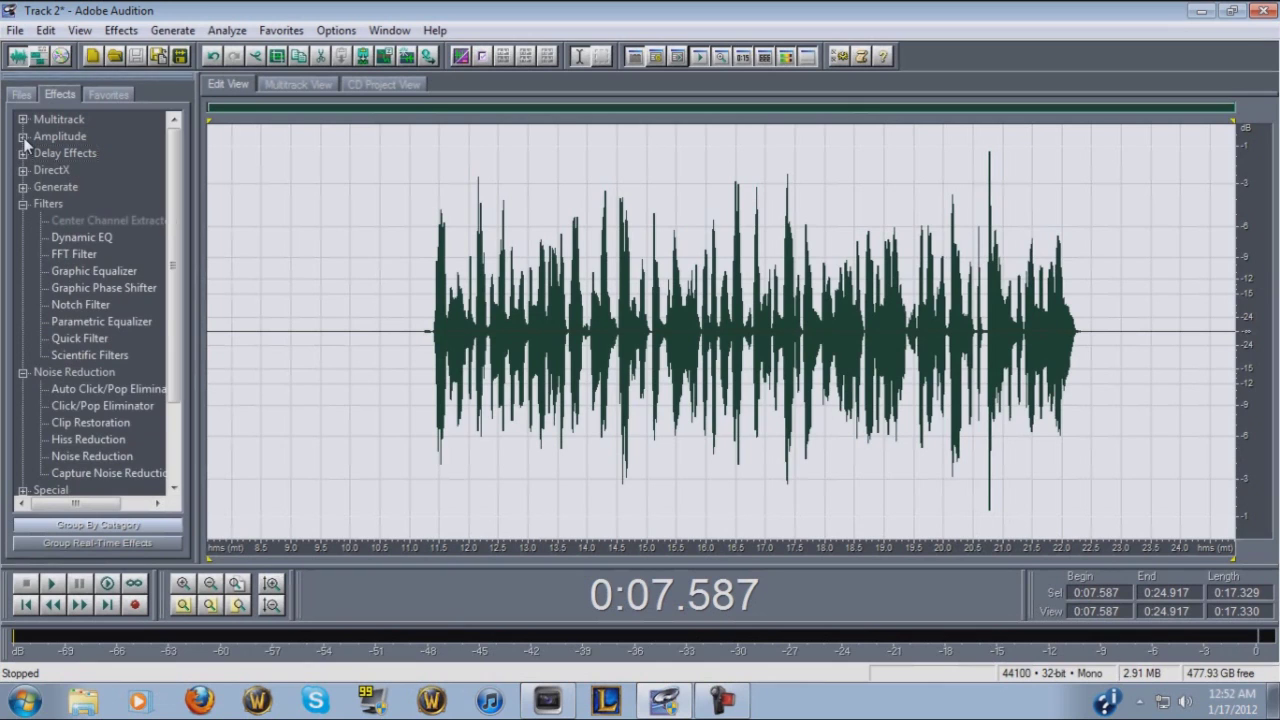
{"action": "left_click", "coordinate": [23, 137]}
{"action": "double_click", "coordinate": [85, 155]}
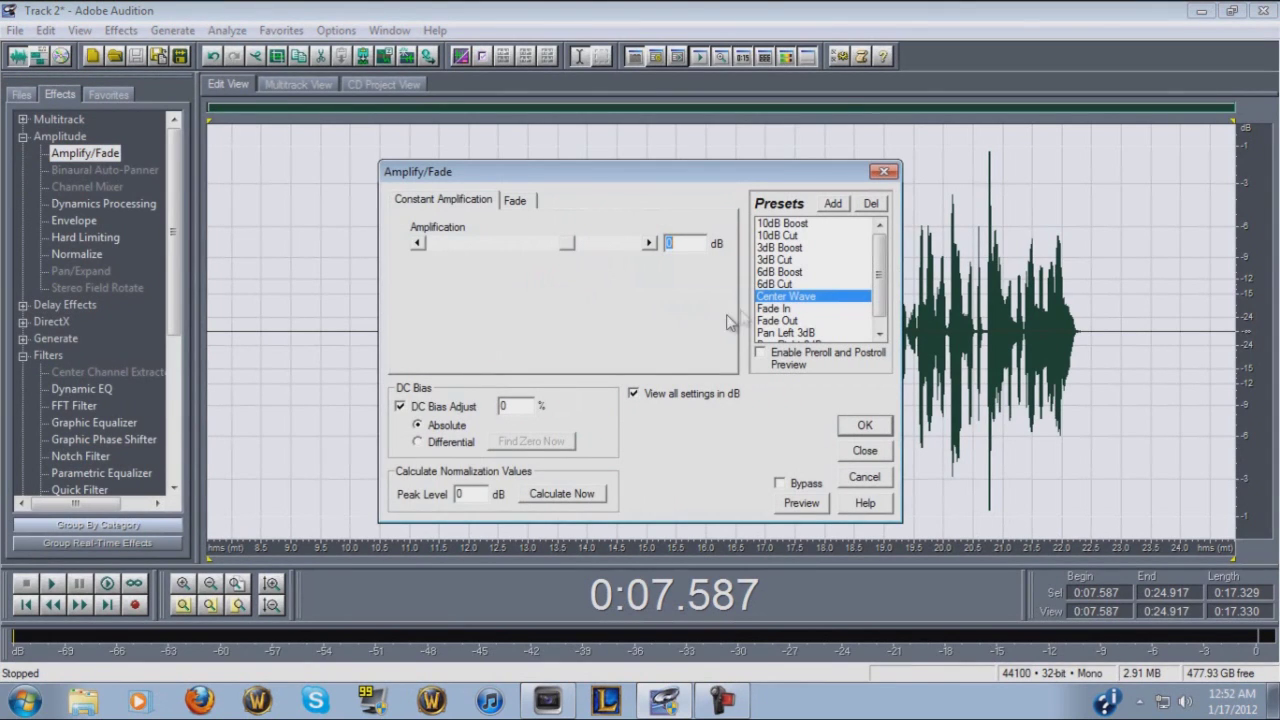
{"action": "left_click", "coordinate": [862, 426]}
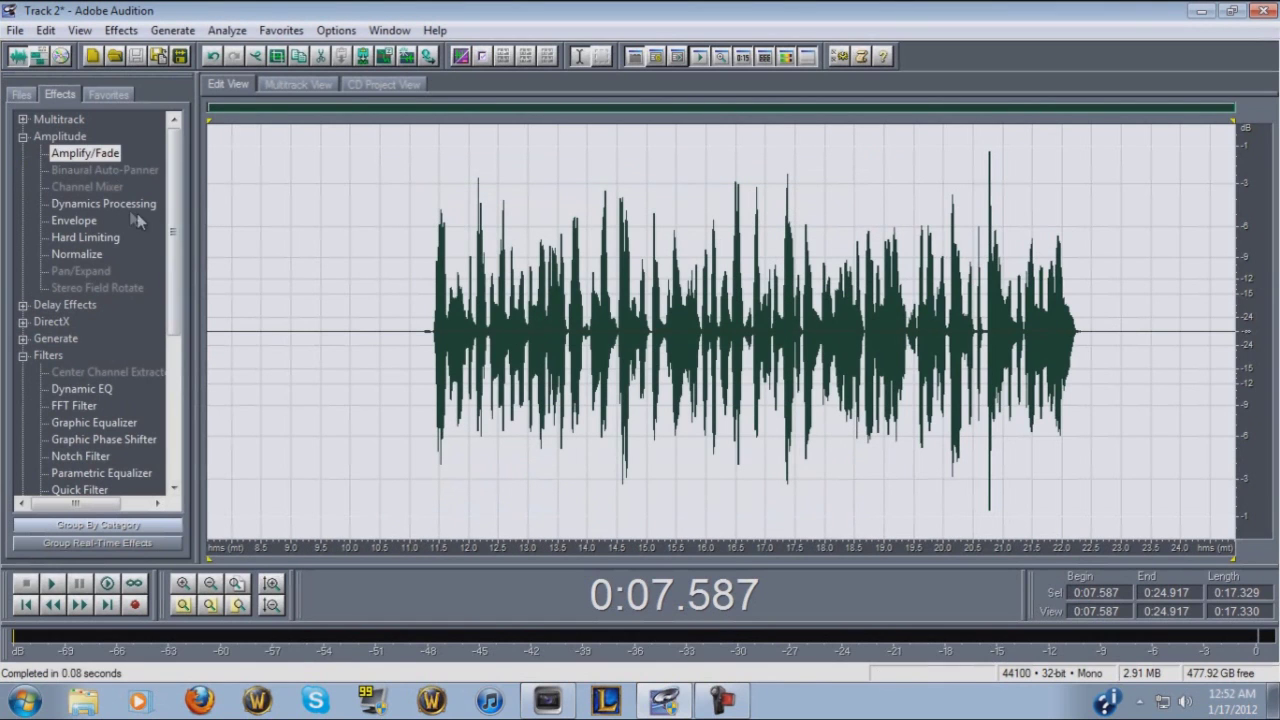
Step: Open Dynamics Processing with the rap preset and examine its Graphic, Traditional, Attack/Release and Band Limiting settings
{"action": "double_click", "coordinate": [122, 204]}
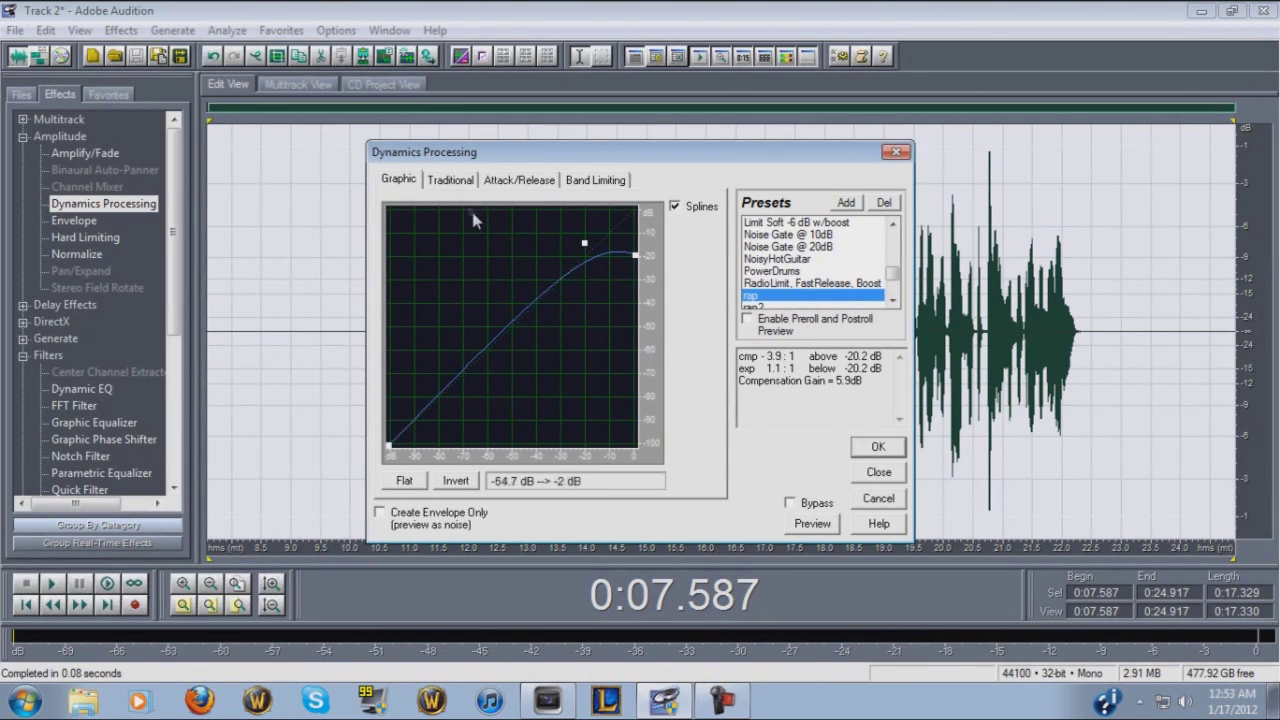
{"action": "left_click", "coordinate": [451, 185]}
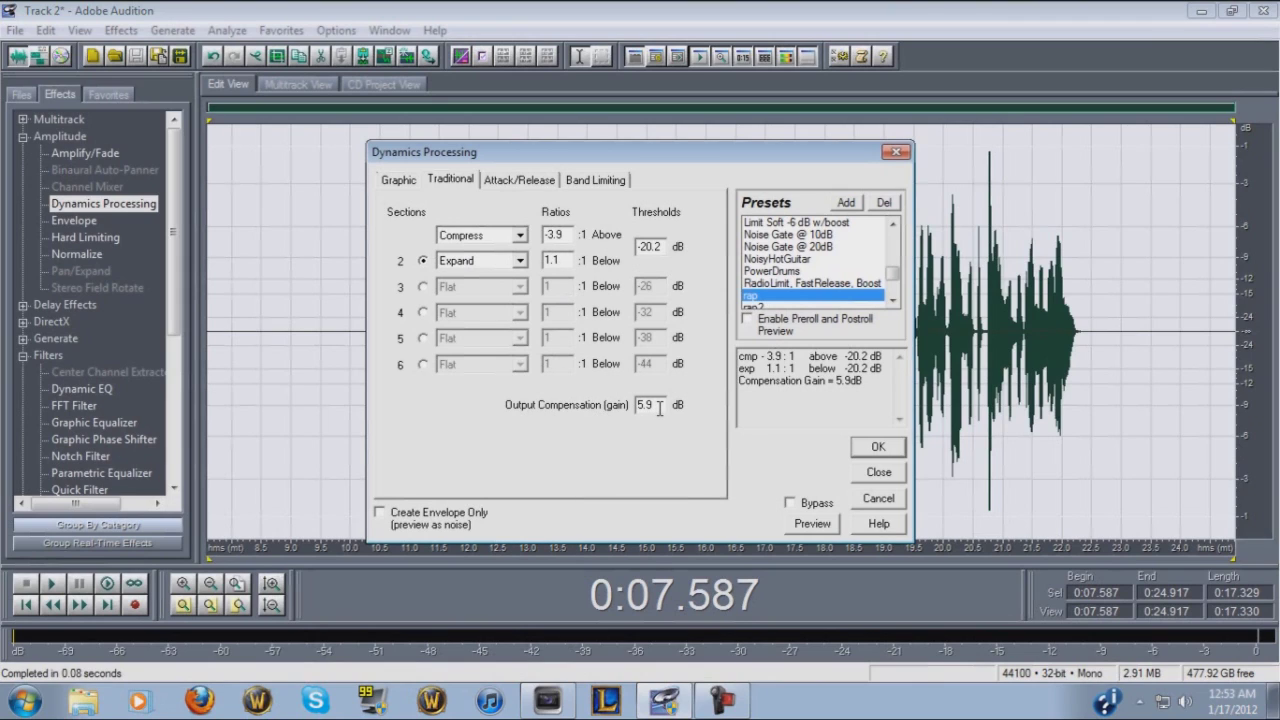
{"action": "left_click", "coordinate": [519, 180]}
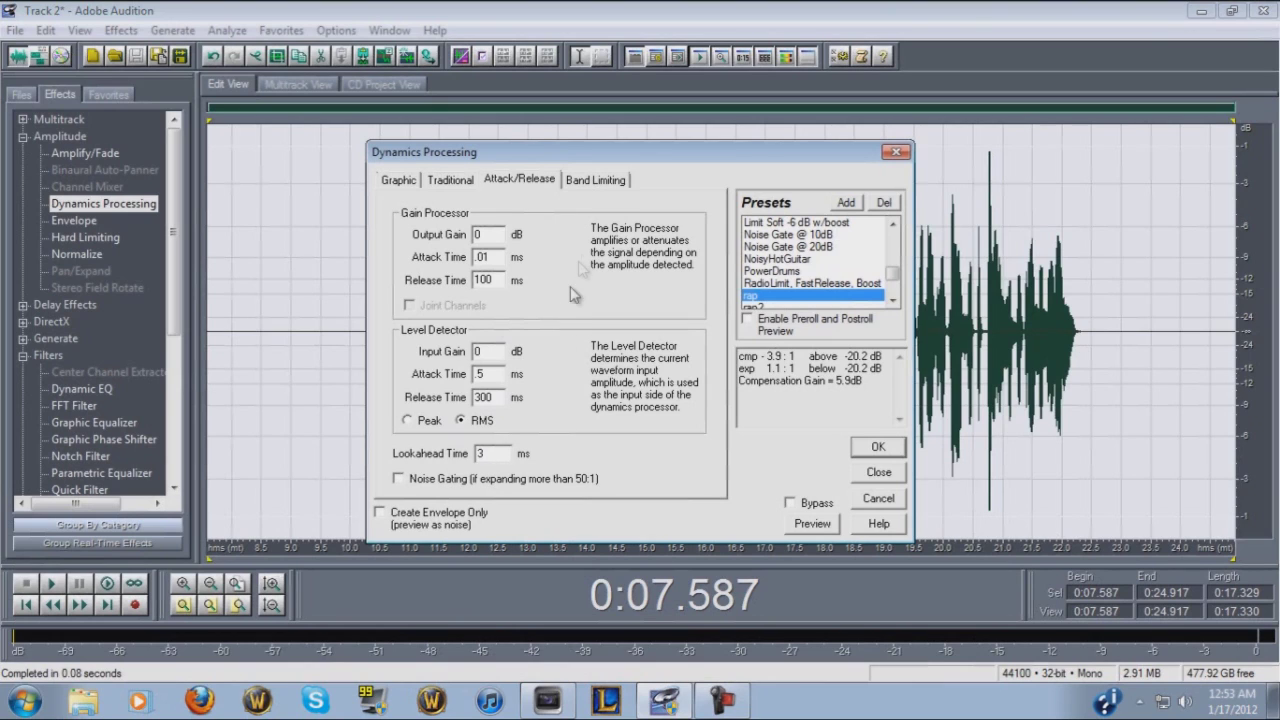
{"action": "left_click", "coordinate": [597, 181]}
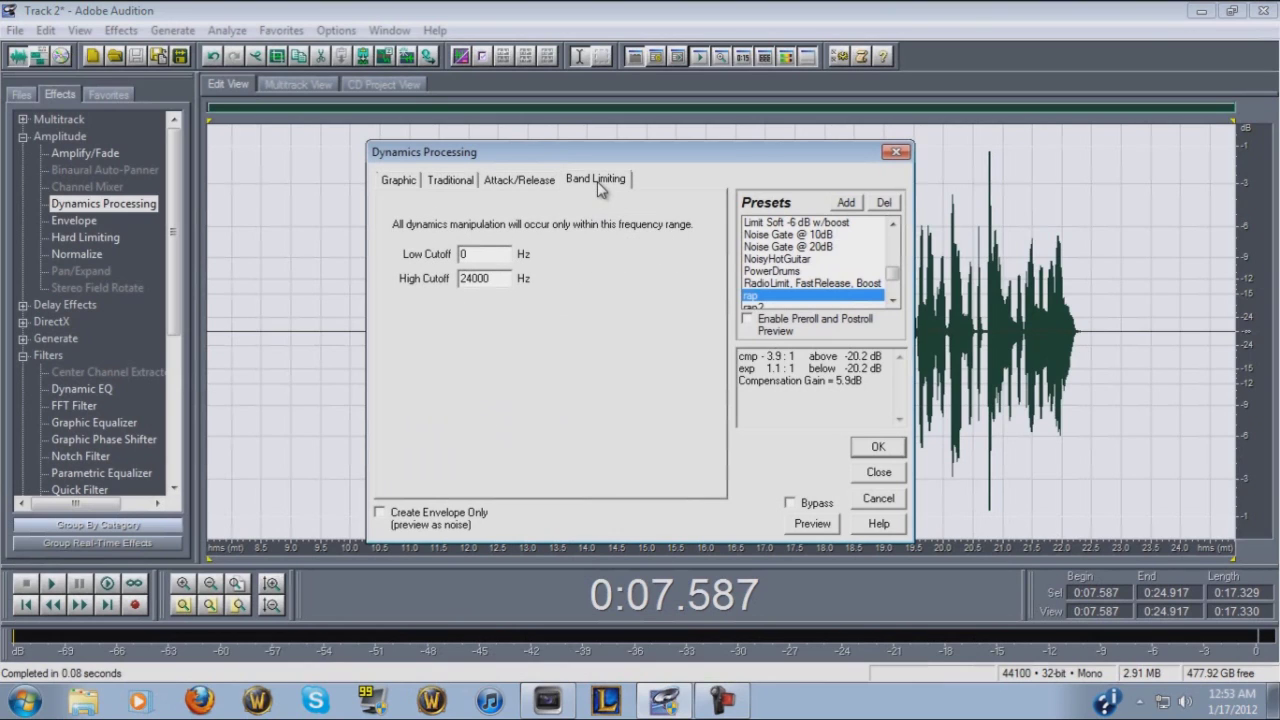
{"action": "left_click", "coordinate": [399, 182]}
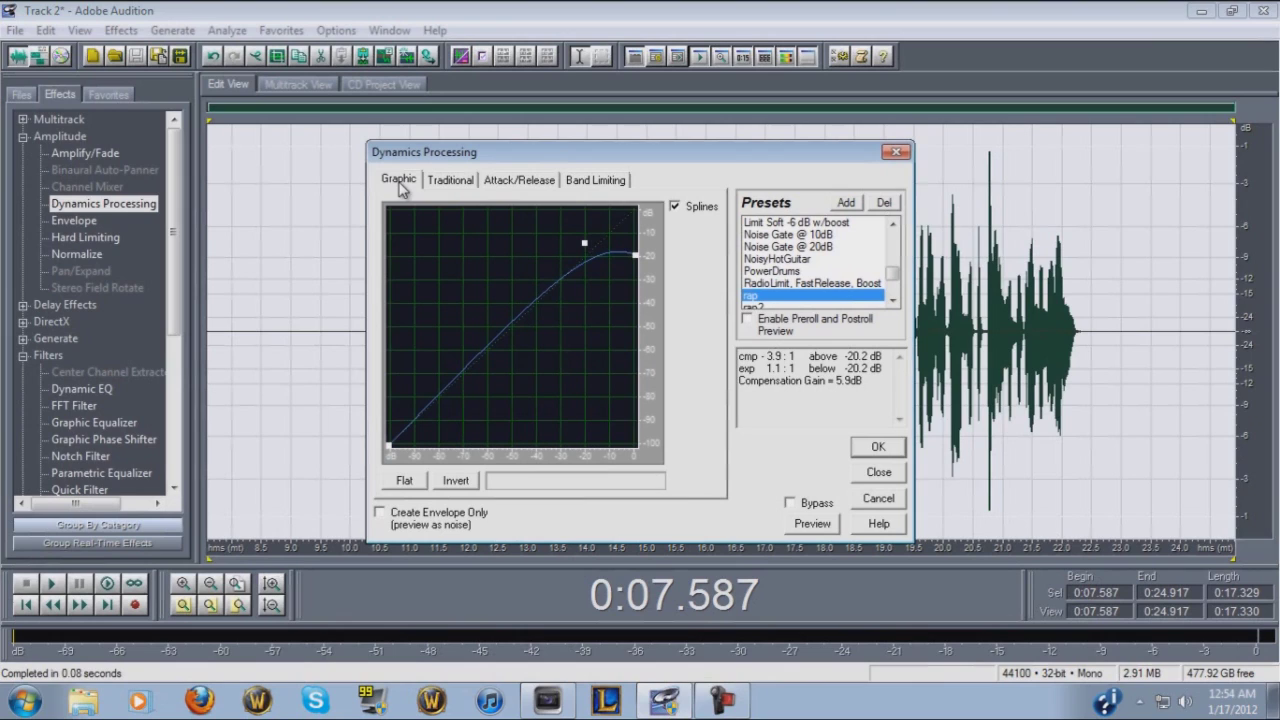
Step: Compare the rap preset's curve without and with Splines, and apply the dynamics processing with Splines enabled
{"action": "left_click", "coordinate": [675, 206]}
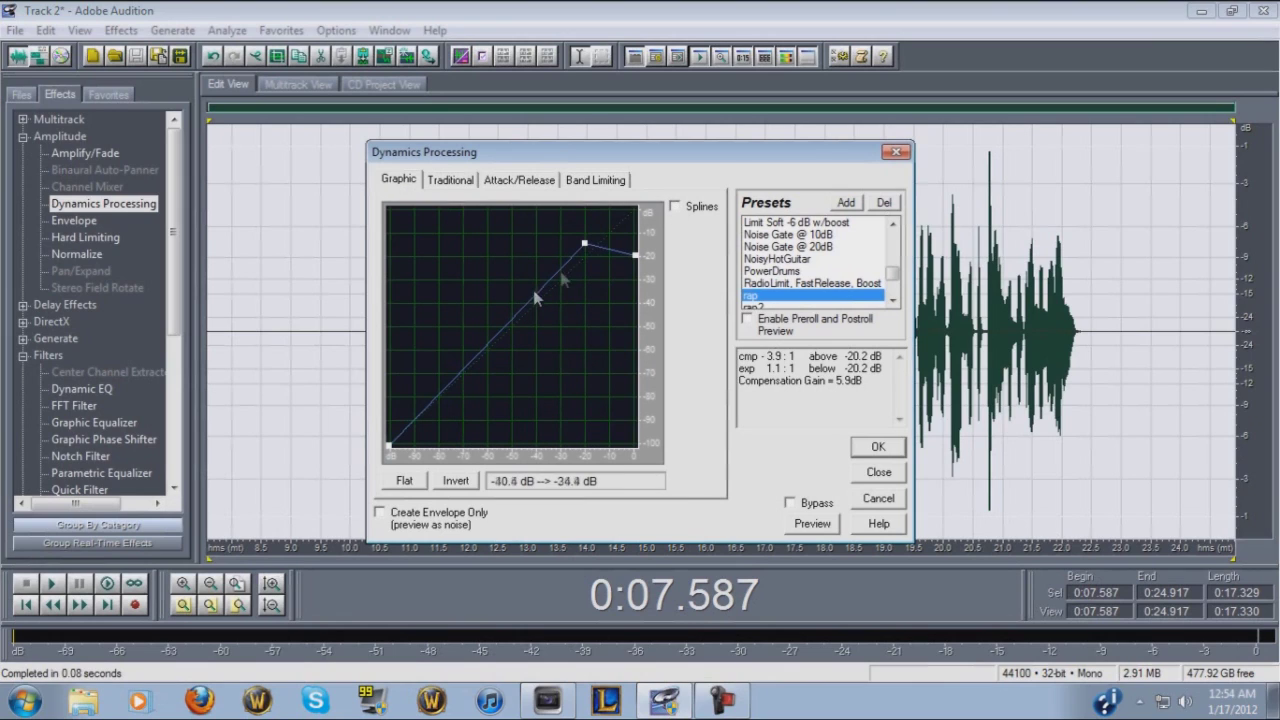
{"action": "left_click", "coordinate": [675, 207]}
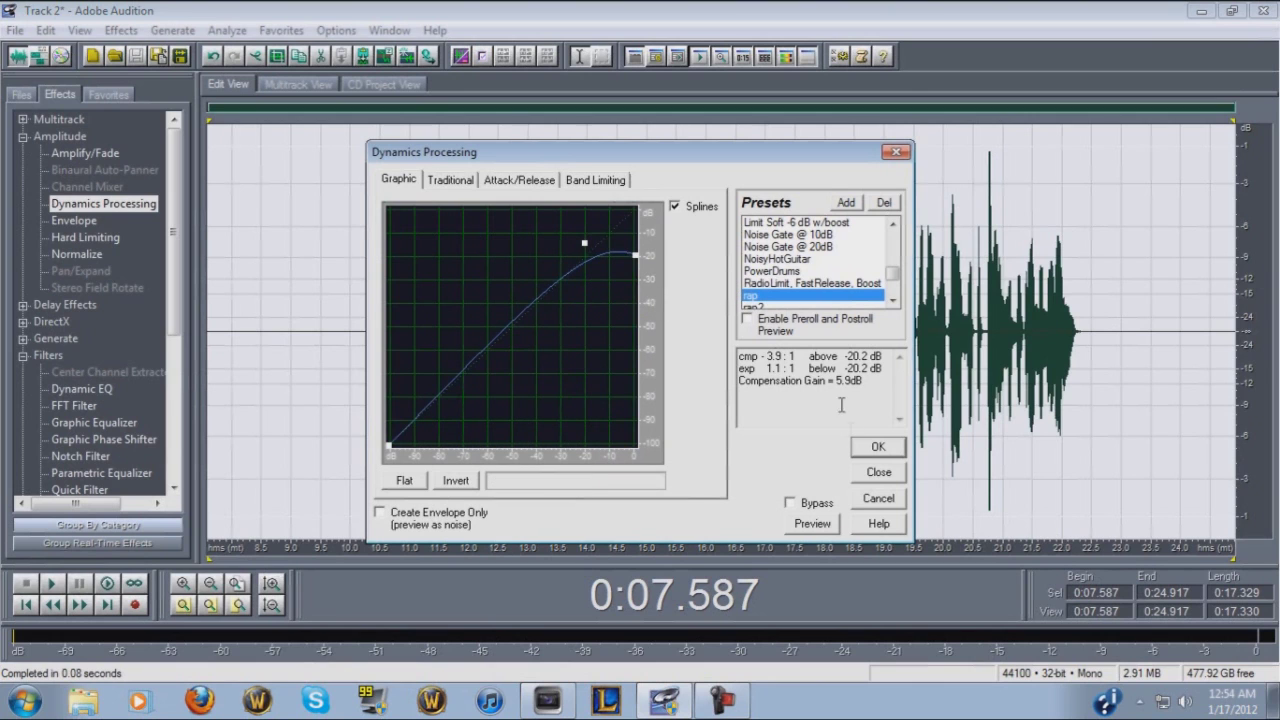
{"action": "left_click", "coordinate": [877, 448]}
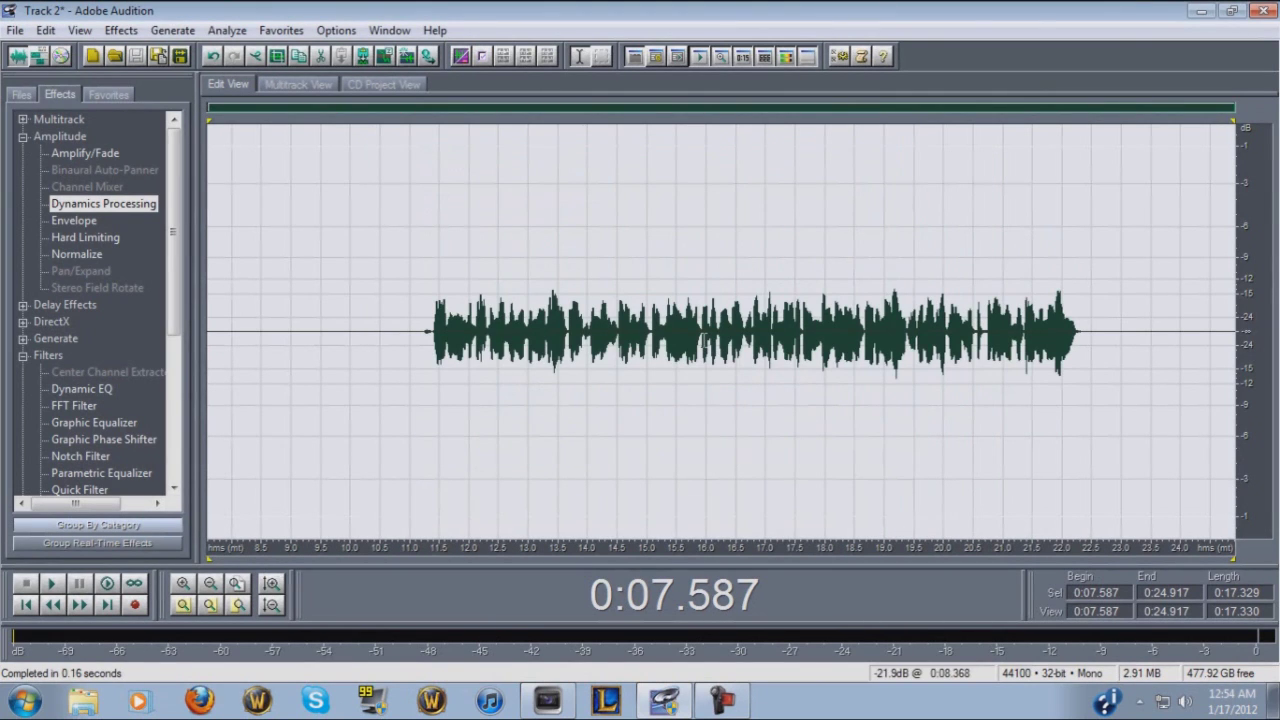
Step: Normalize the vocal to 35% and clear the waveform selection
{"action": "double_click", "coordinate": [100, 256]}
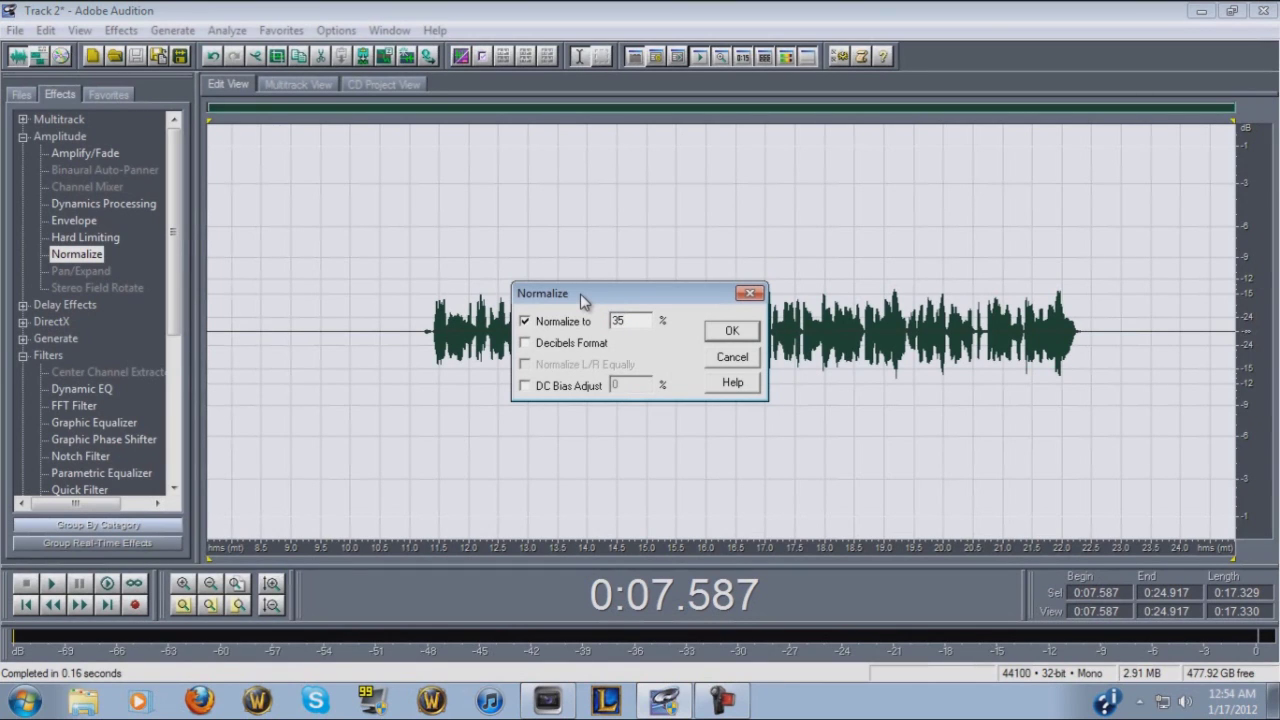
{"action": "key", "text": "Return"}
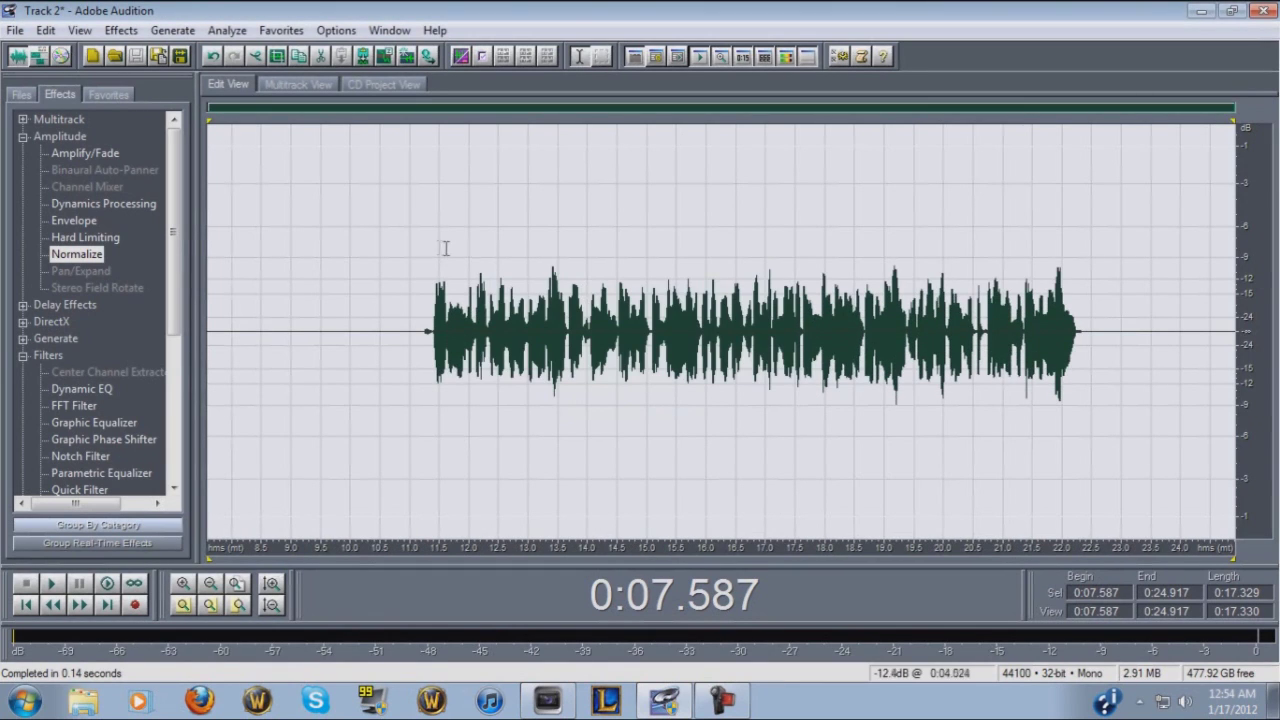
{"action": "left_click", "coordinate": [405, 245]}
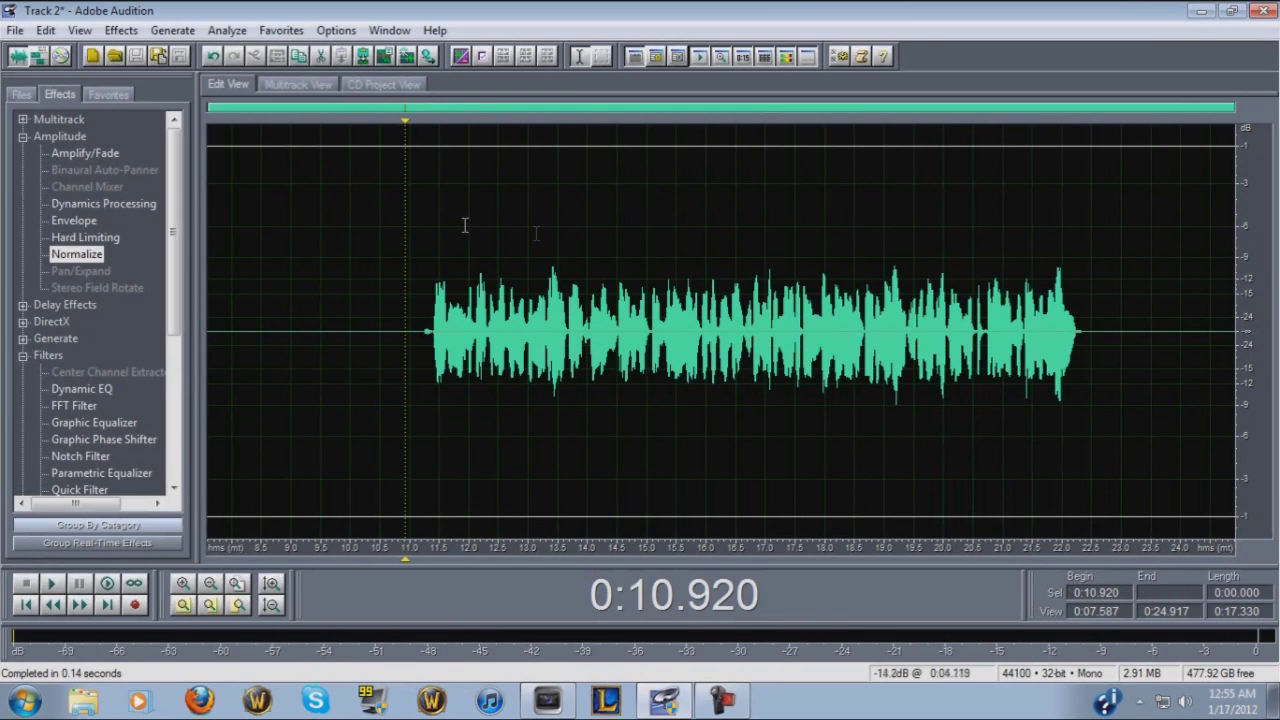
Step: Return to the multitrack session and play the beat and processed vocal from the start of the vocal clip, then stop playback
{"action": "left_click", "coordinate": [302, 83]}
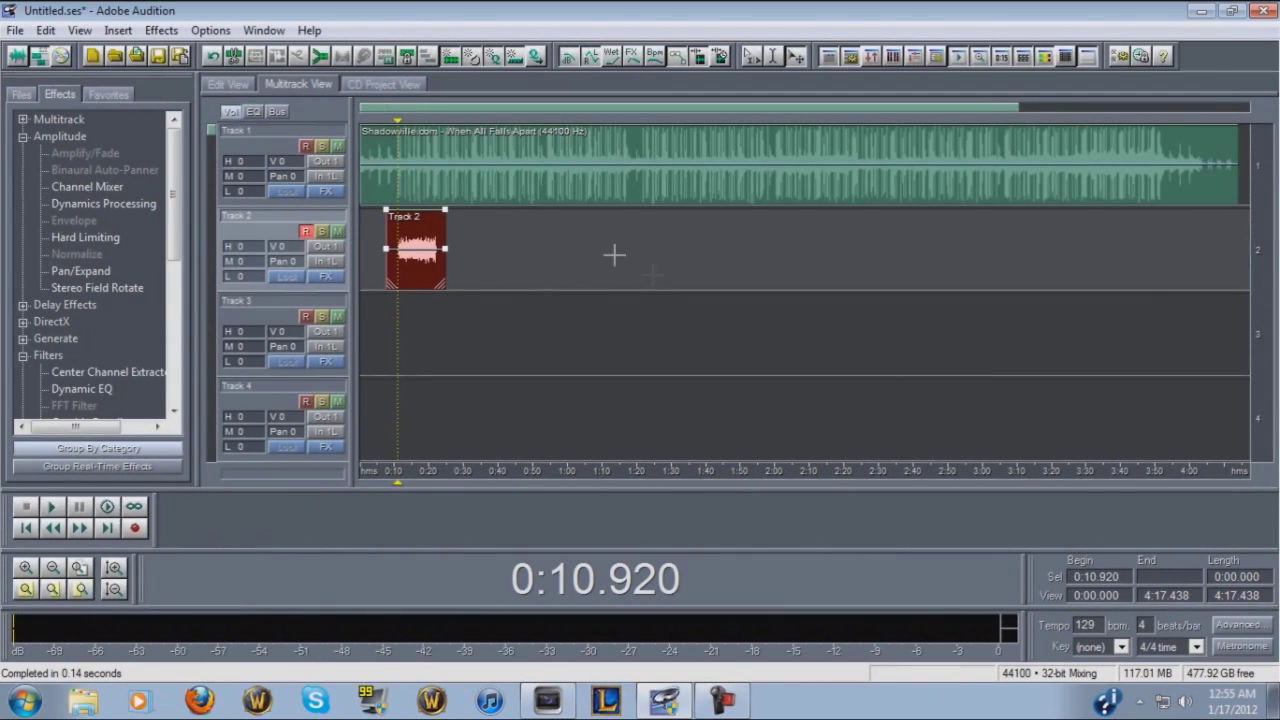
{"action": "left_click", "coordinate": [386, 123]}
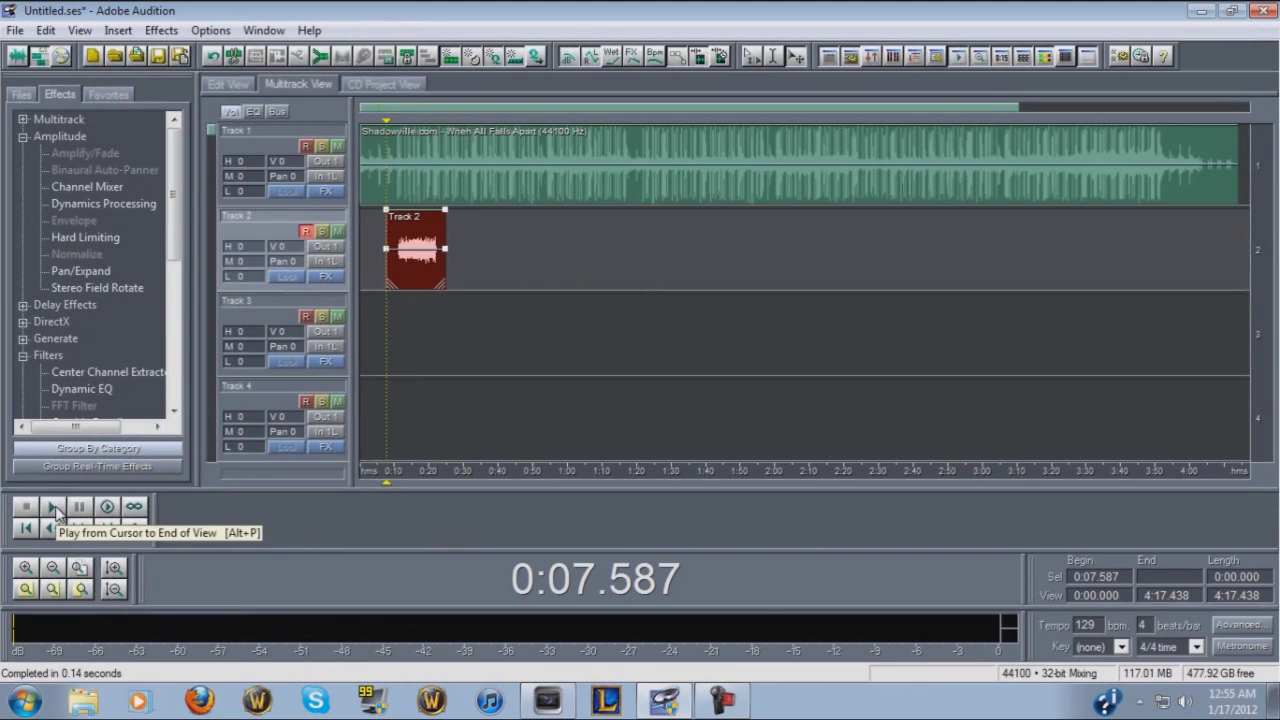
{"action": "left_click", "coordinate": [54, 508]}
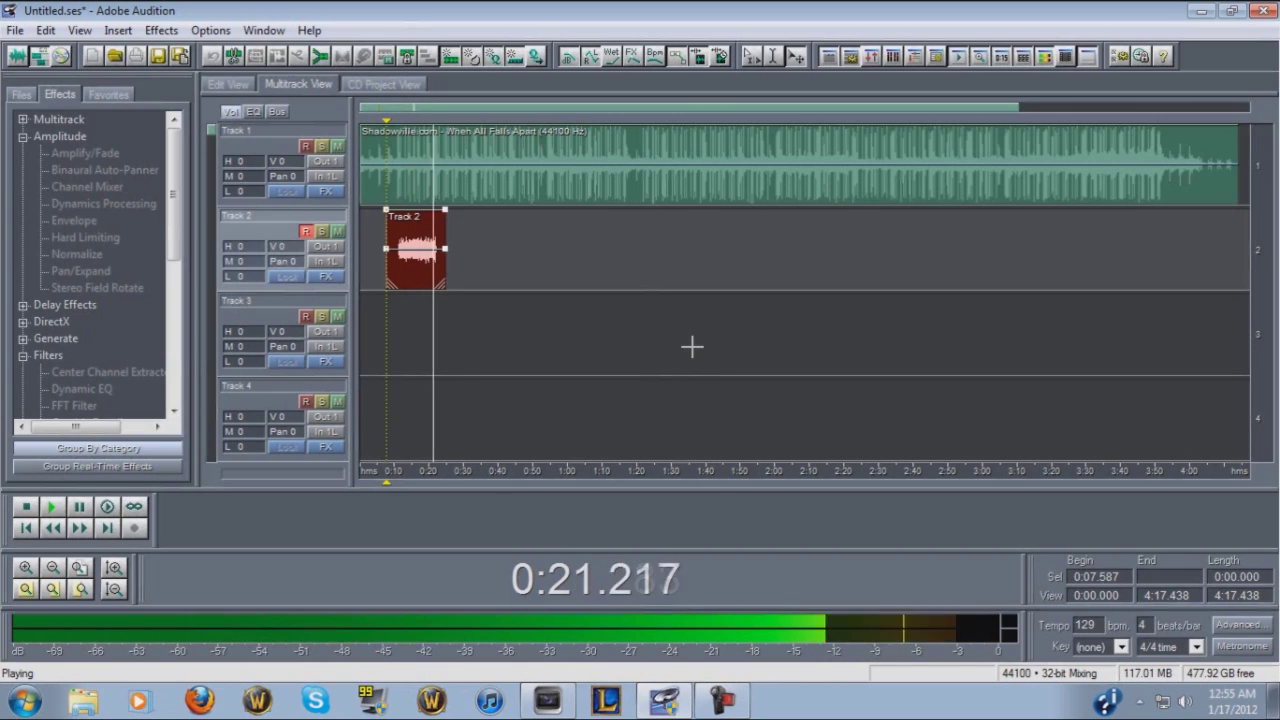
{"action": "left_click", "coordinate": [22, 507]}
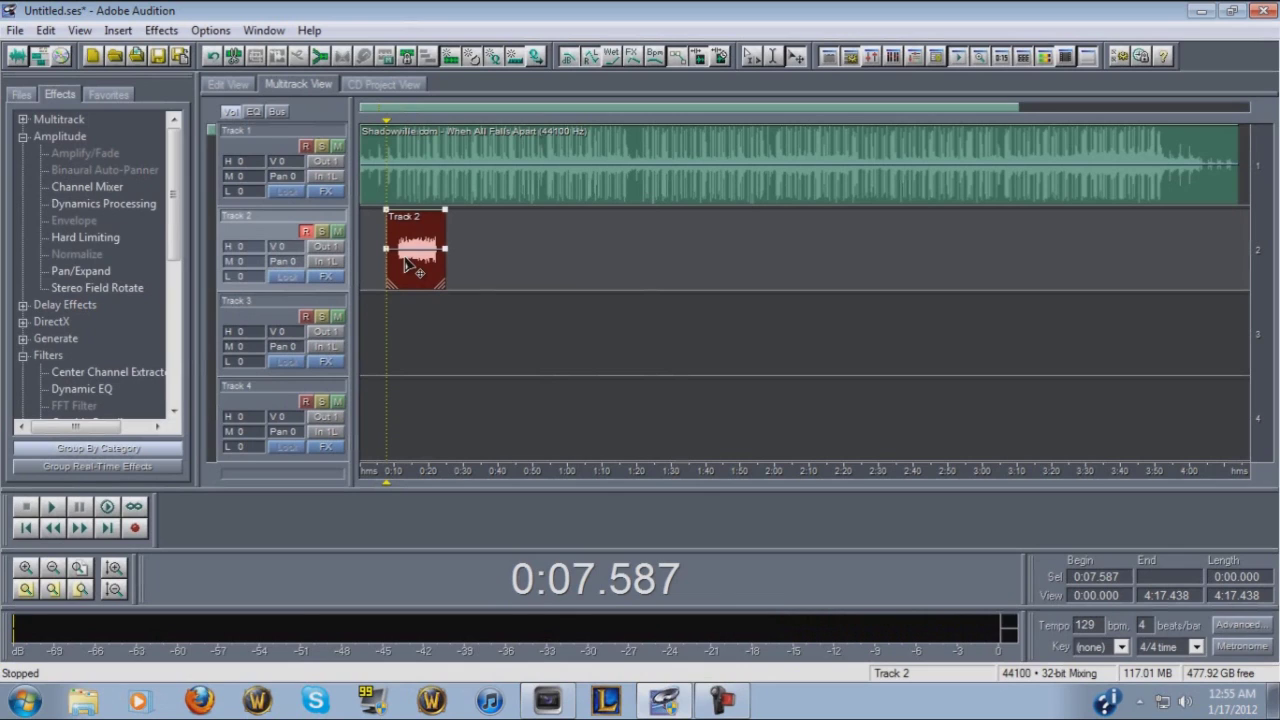
Step: Duplicate the Track 2 vocal clip onto Track 3 at the same start time
{"action": "left_click_drag", "start_coordinate": [407, 264], "coordinate": [408, 318]}
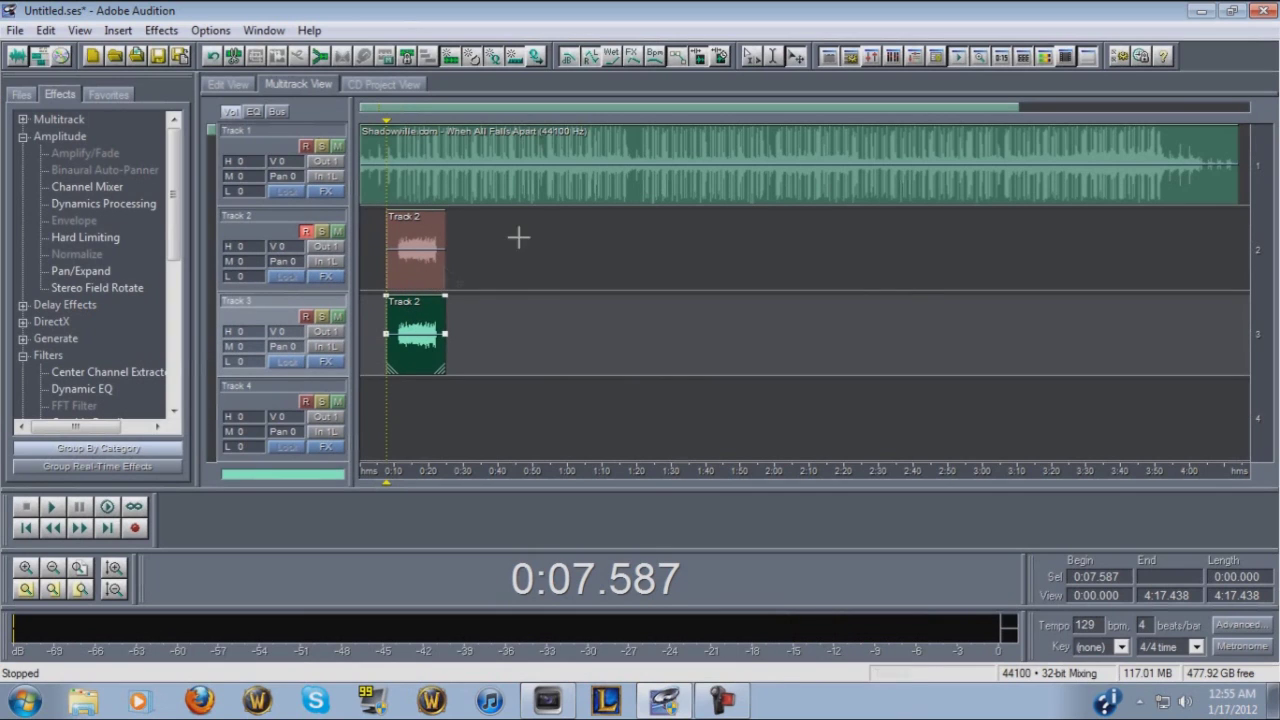
{"action": "scroll", "coordinate": [531, 317], "scroll_direction": "down", "scroll_amount": 1}
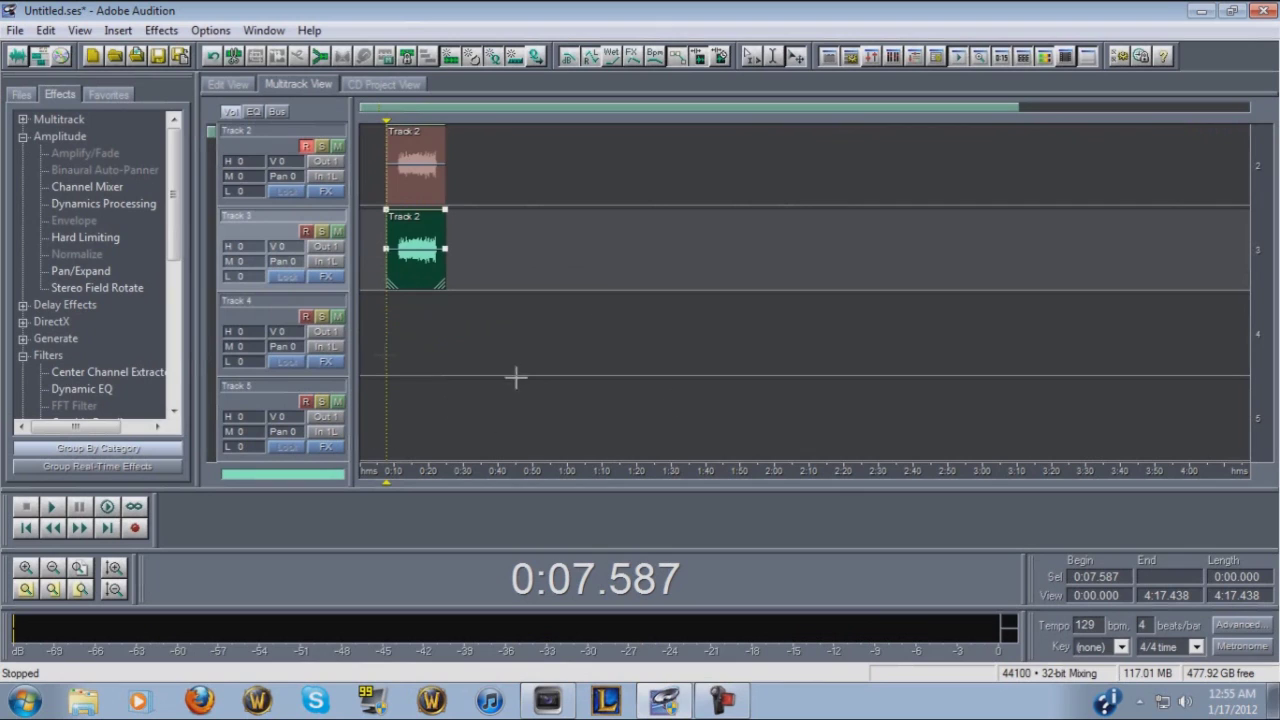
{"action": "scroll", "coordinate": [623, 303], "scroll_direction": "up", "scroll_amount": 1}
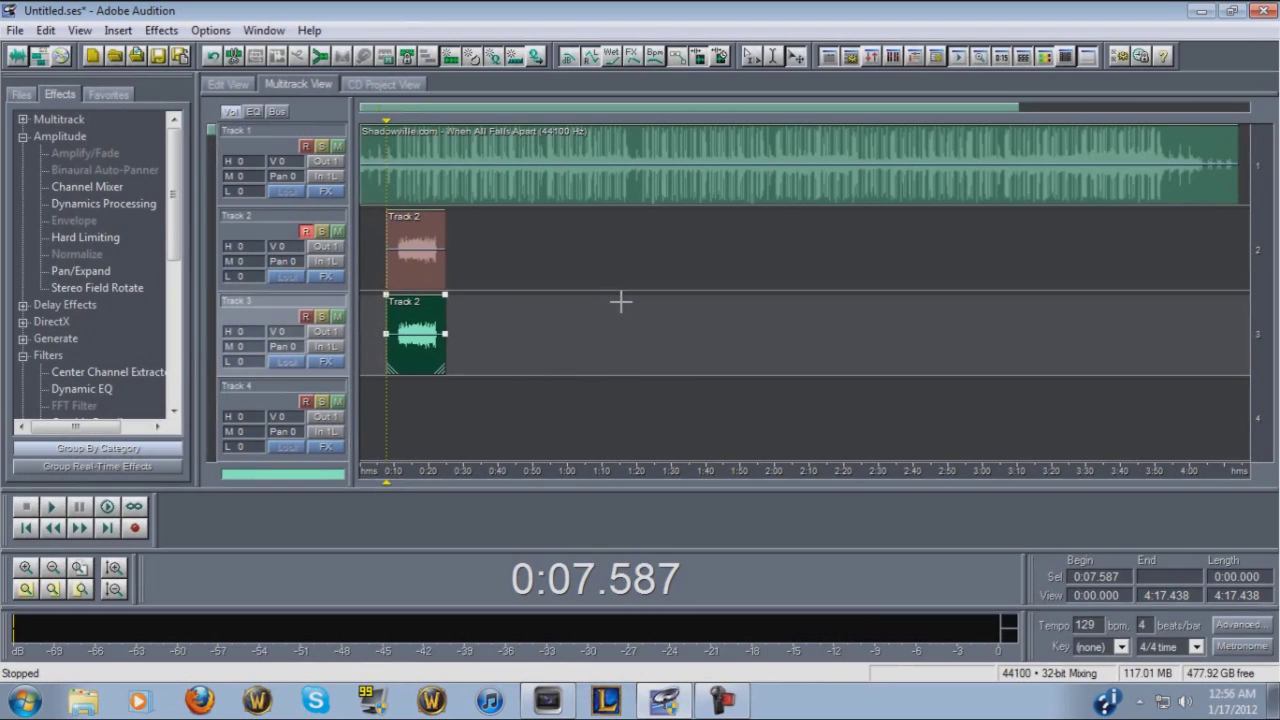